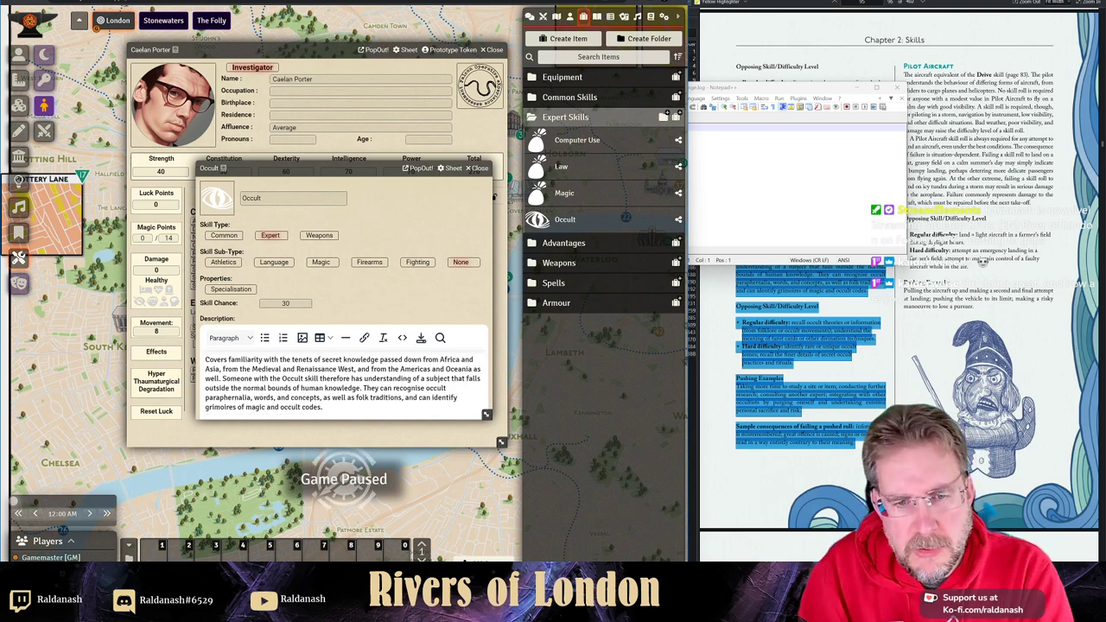
- Paste the Occult difficulty levels under a Heading 3 'Opposing Skill/Difficulty Level', save, and close the skill
key(ctrl+v)
scroll(409, 354, up, 2)
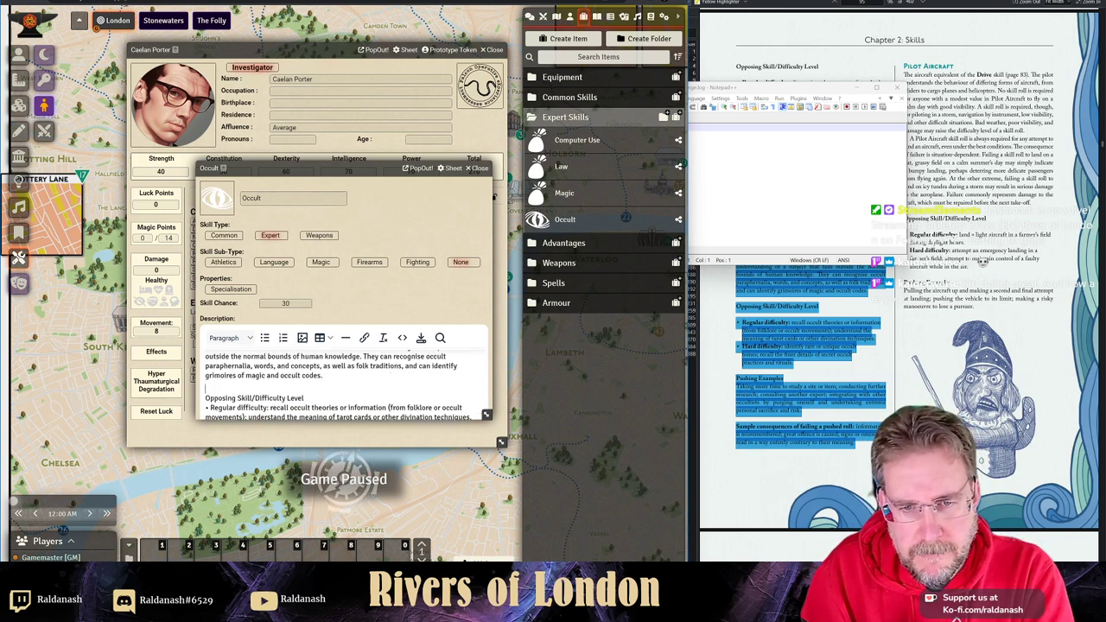
key(BackSpace)
key(Return)
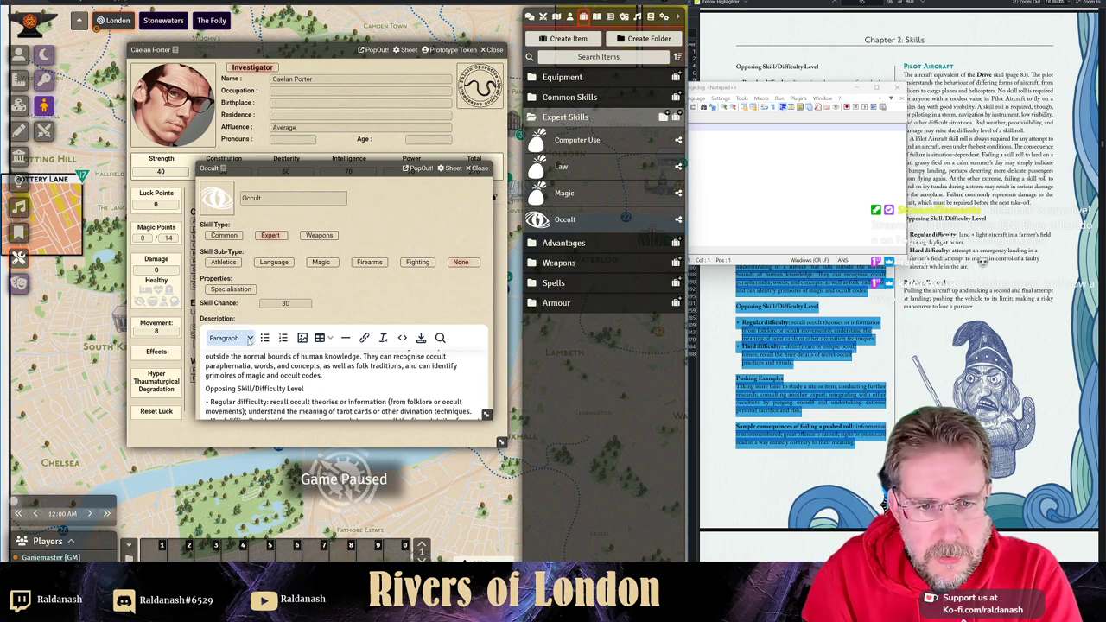
click(249, 339)
click(313, 391)
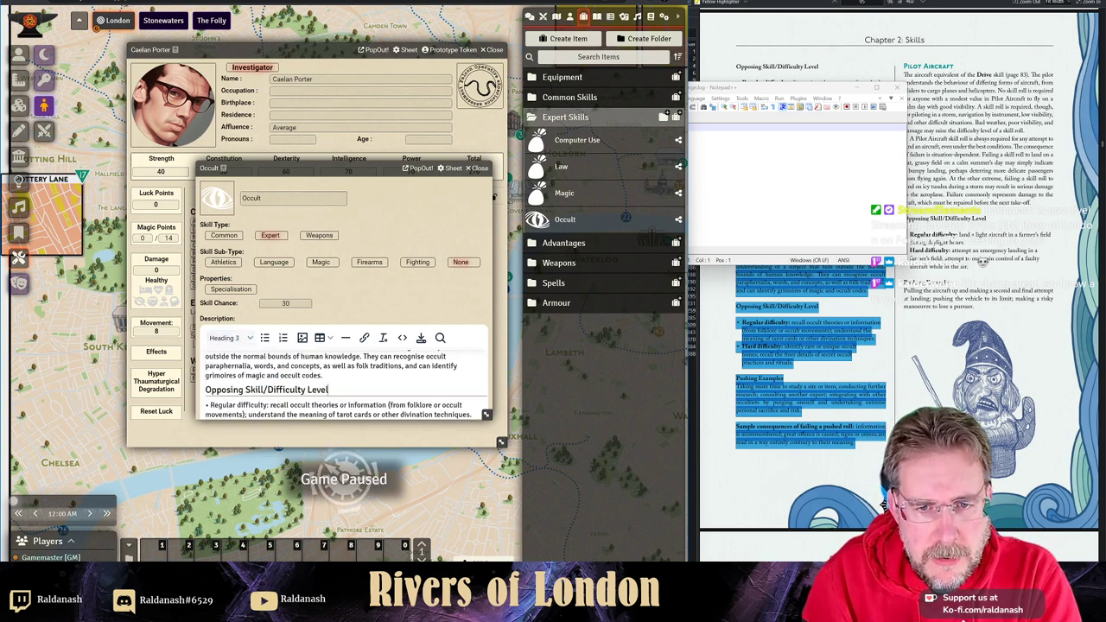
click(421, 338)
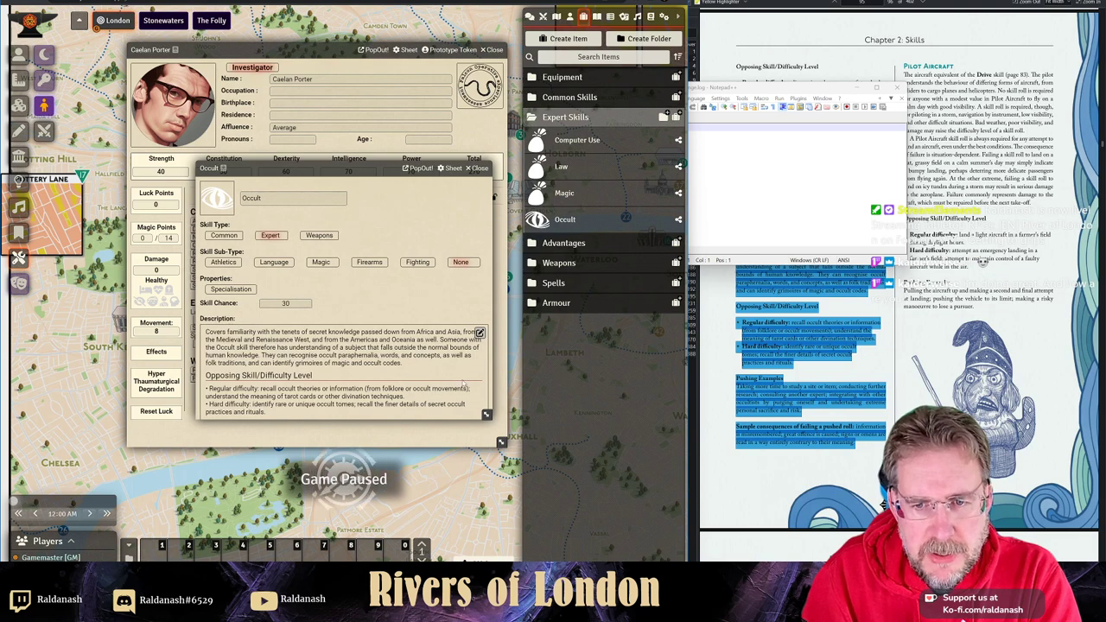
click(478, 168)
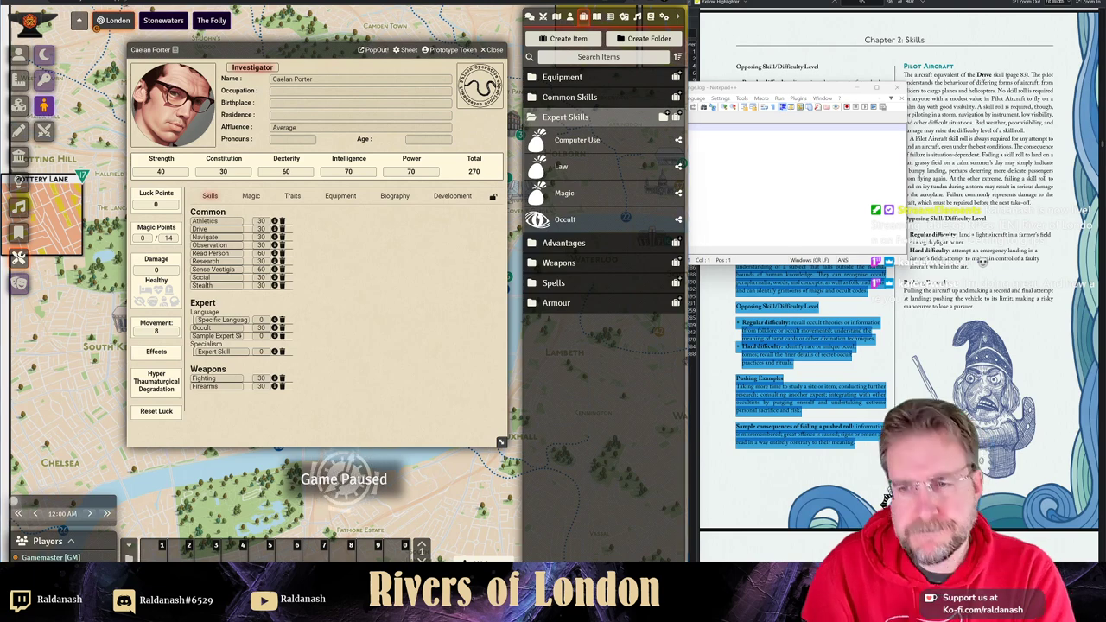
- Set the character's Occult skill value to 60
key(alt+Tab)
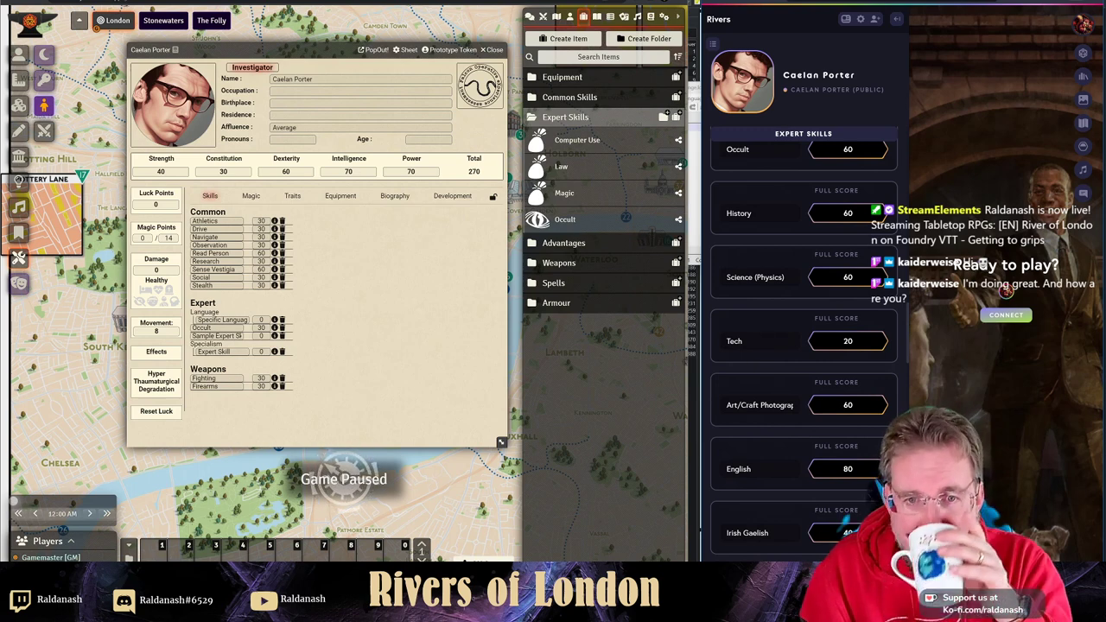
click(261, 328)
text(80)
click(302, 325)
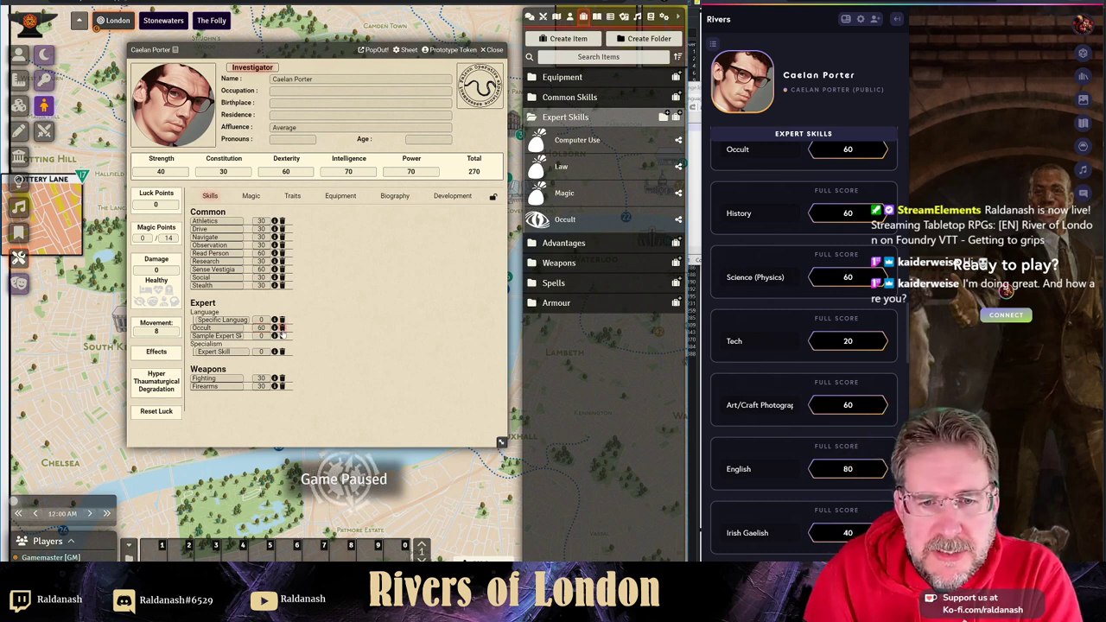
- Delete the Sample Expert Skill and Expert Skill placeholders from the sheet
click(282, 336)
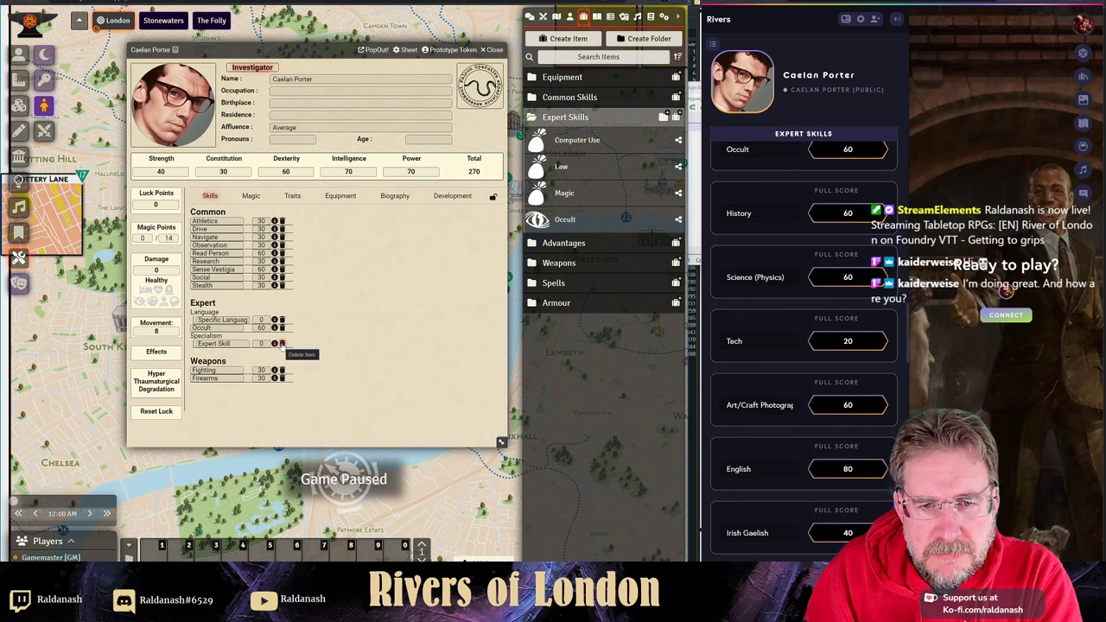
click(282, 344)
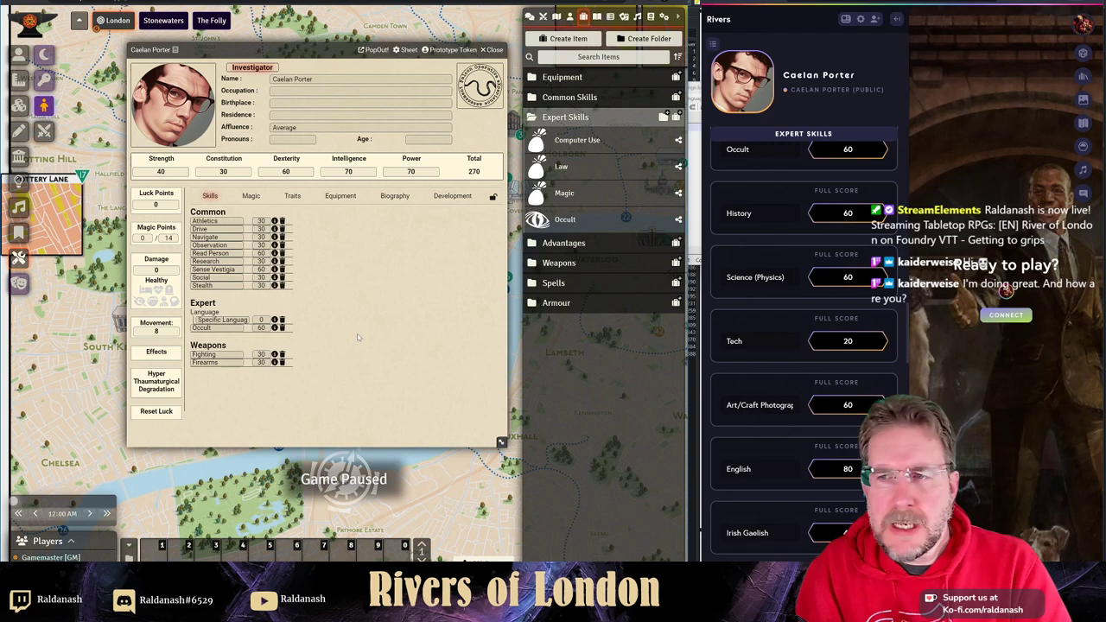
scroll(763, 190, up, 3)
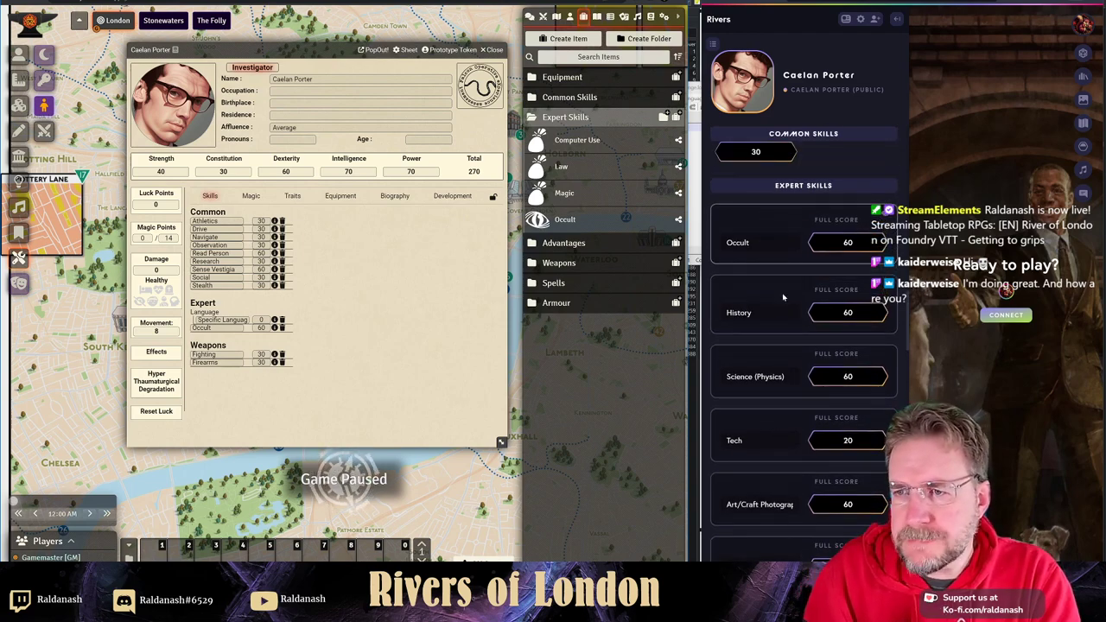
scroll(783, 293, down, 1)
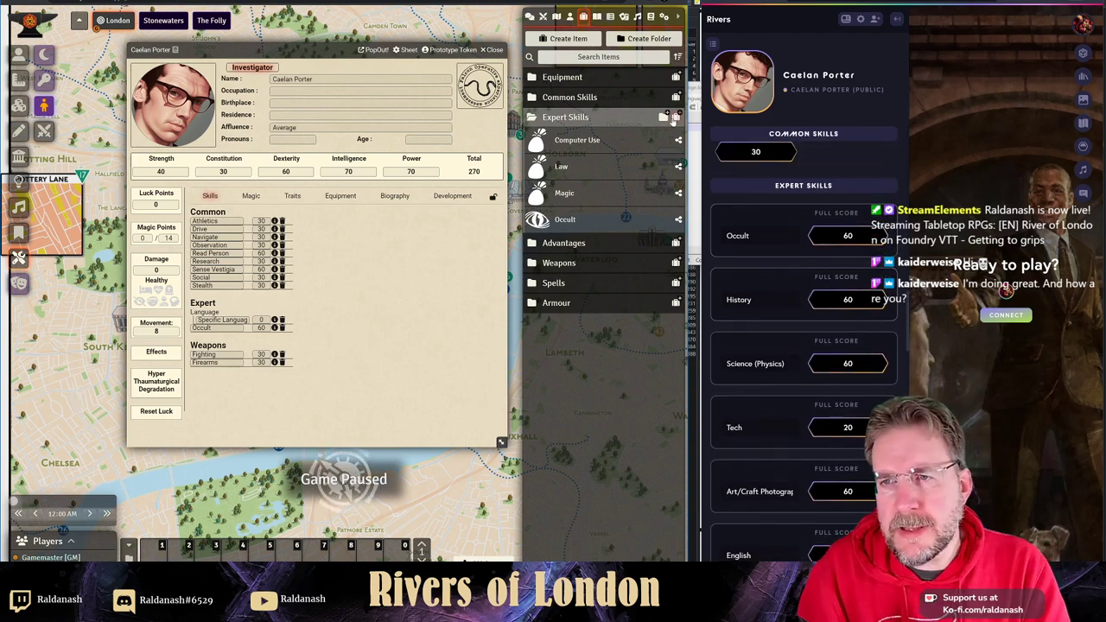
- Create a History expert skill item in Expert Skills and drag it onto the character sheet
click(672, 119)
text(History)
key(Tab)
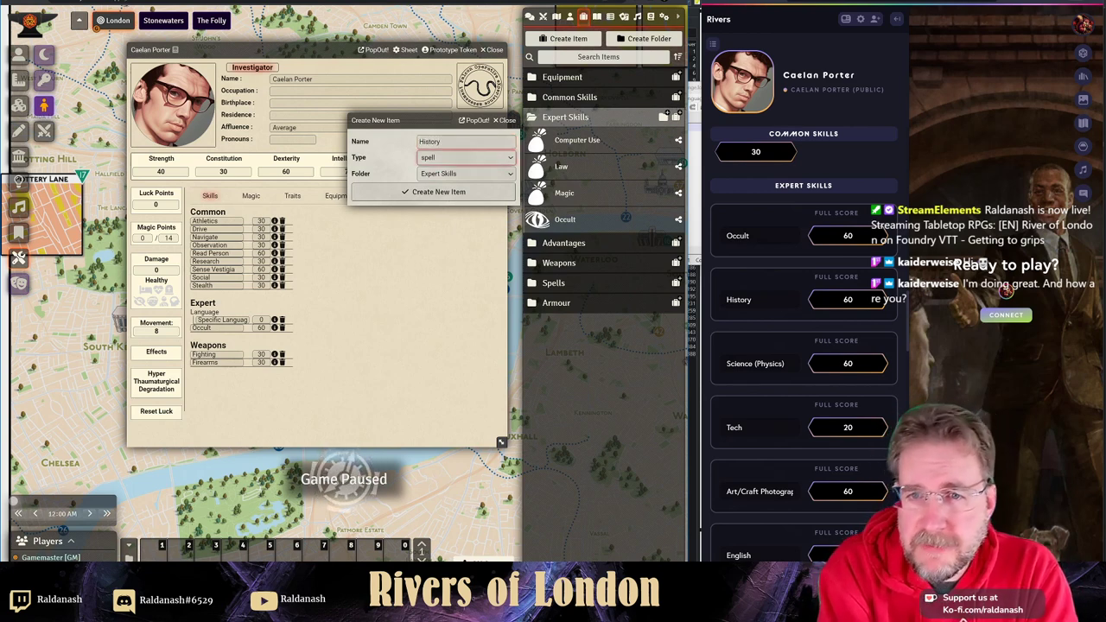
key(Up)
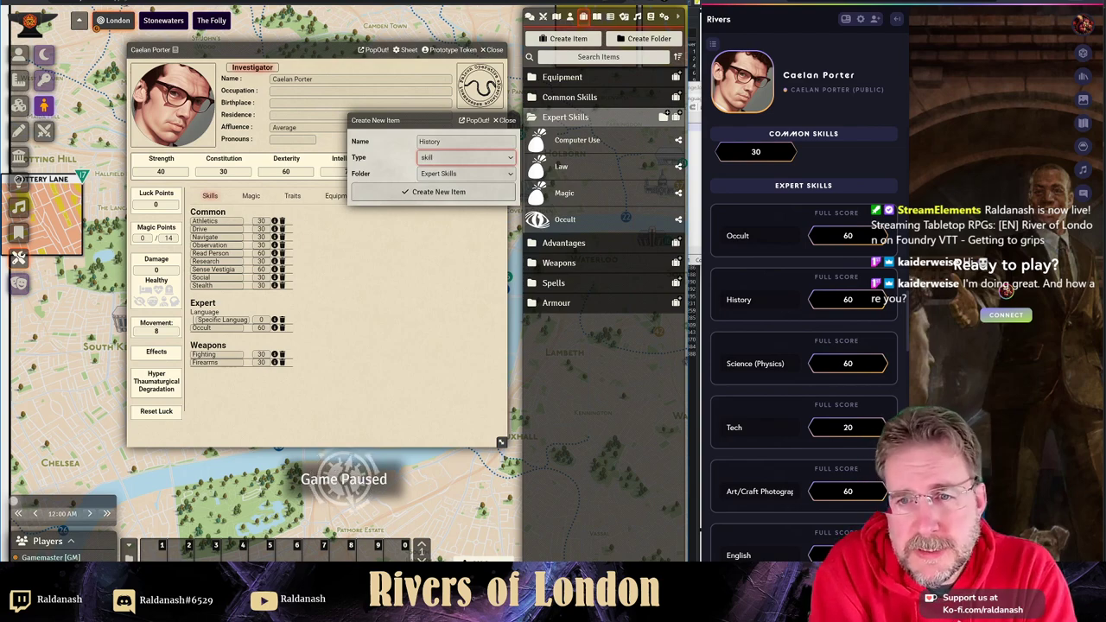
key(Return)
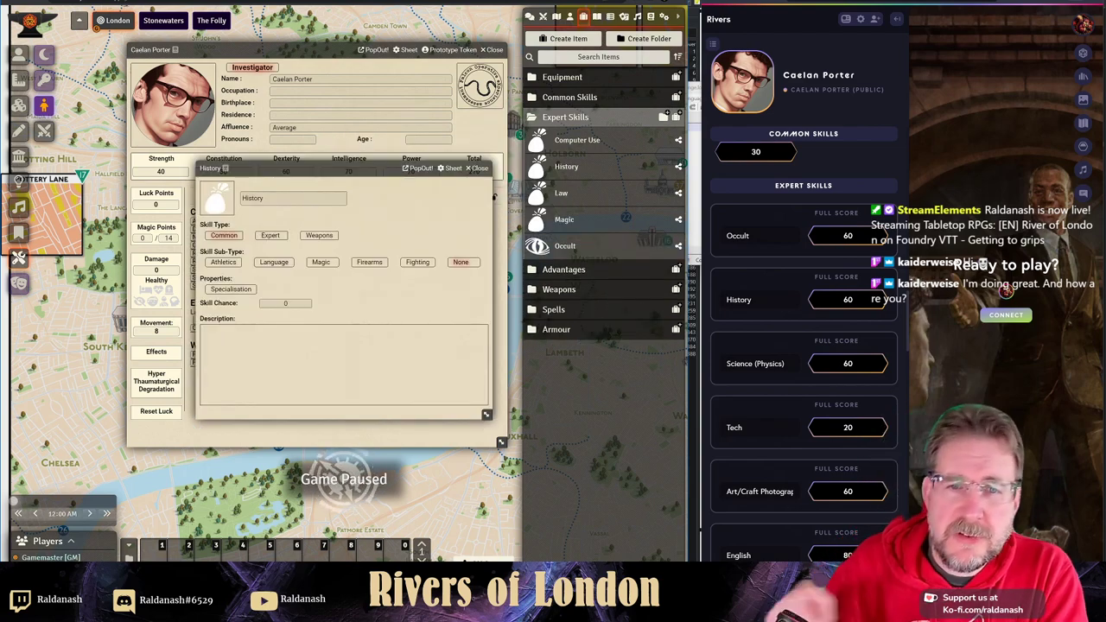
click(270, 236)
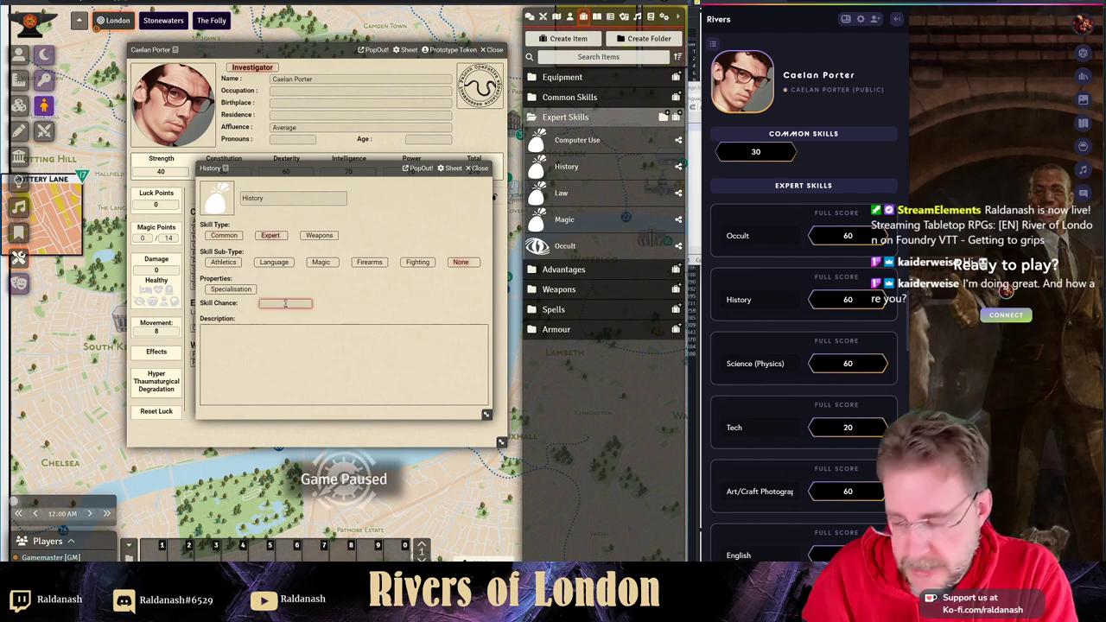
click(478, 168)
drag(581, 169, 268, 289)
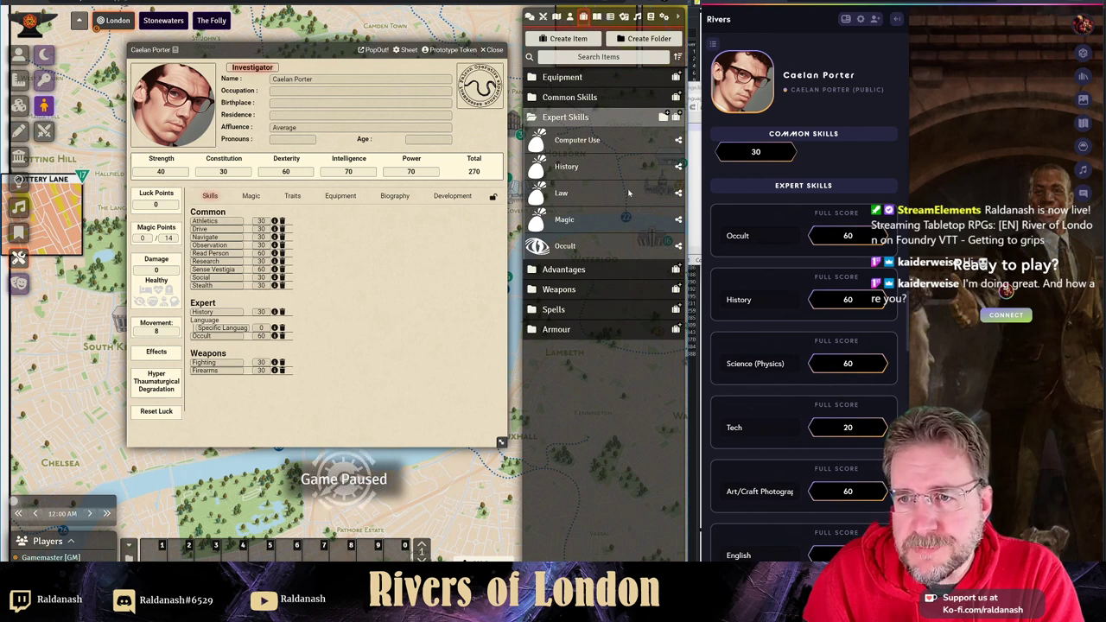
- Create a Science expert specialisation skill with parent skill Science and add it to the sheet
click(663, 117)
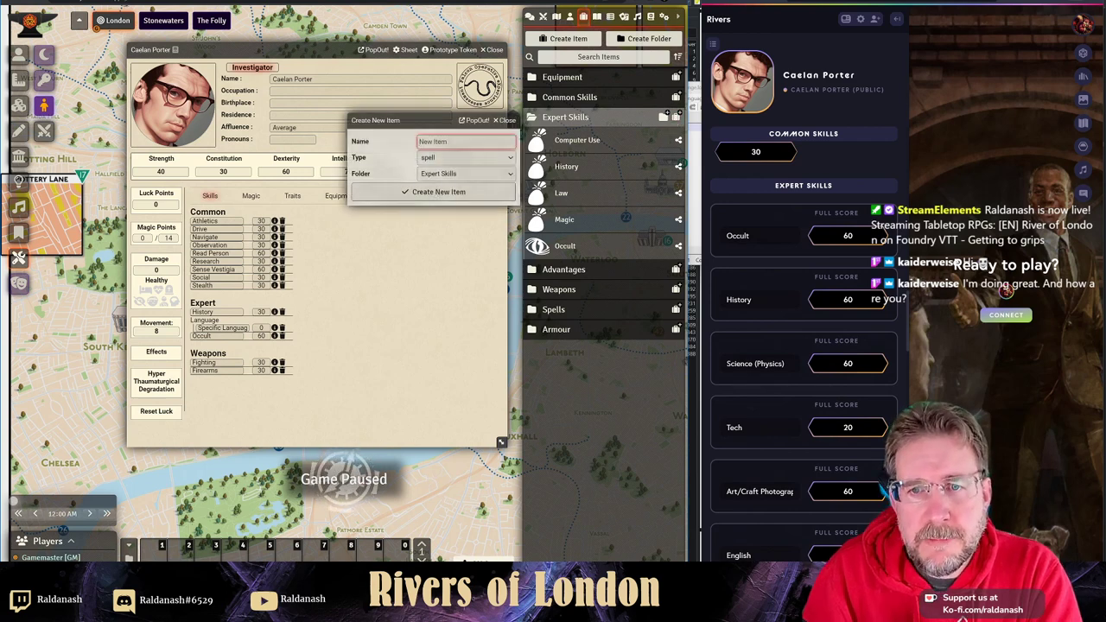
text(Science)
key(Tab)
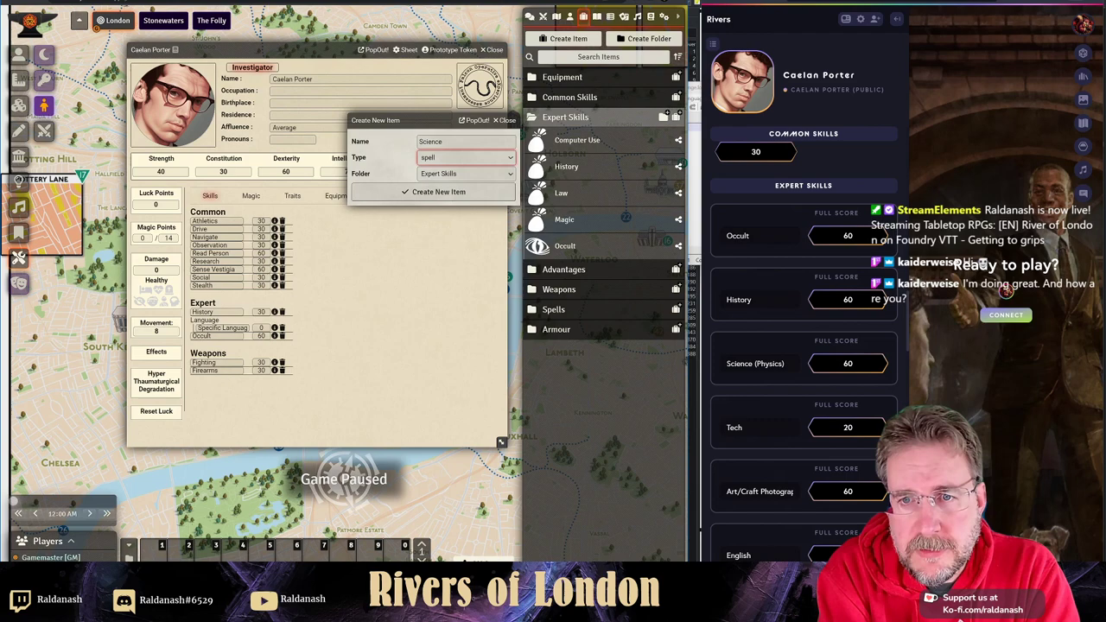
key(s)
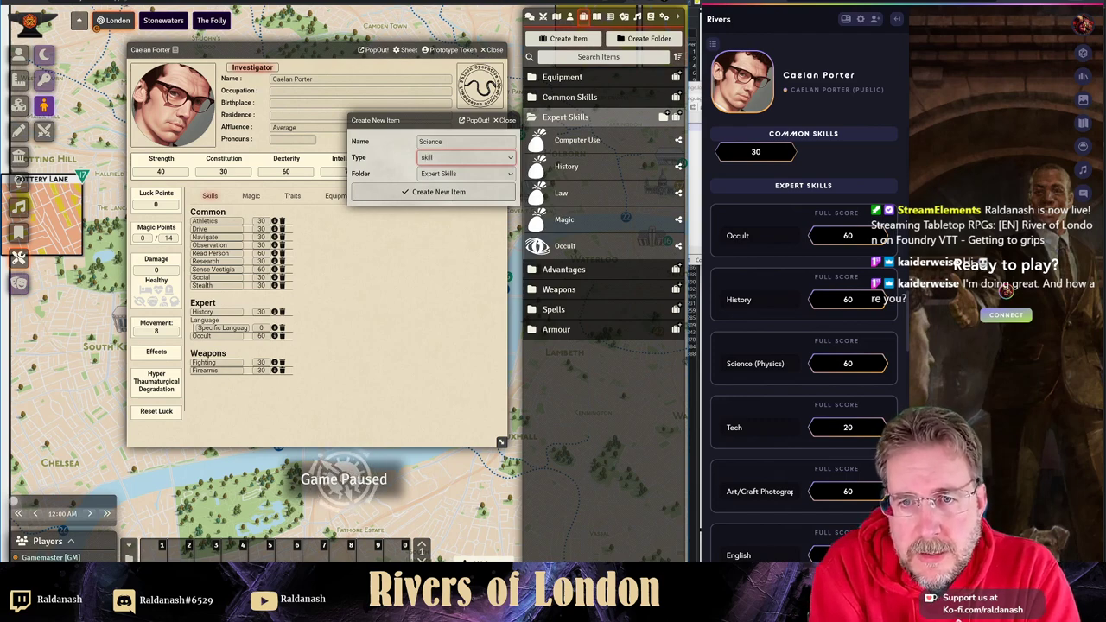
key(Return)
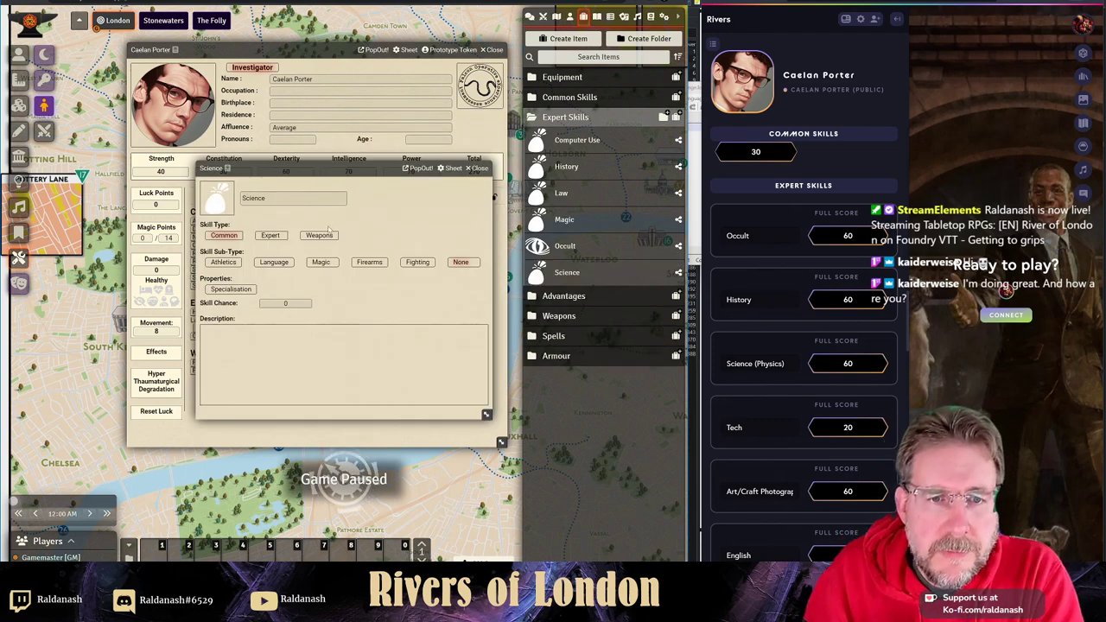
click(270, 235)
click(231, 290)
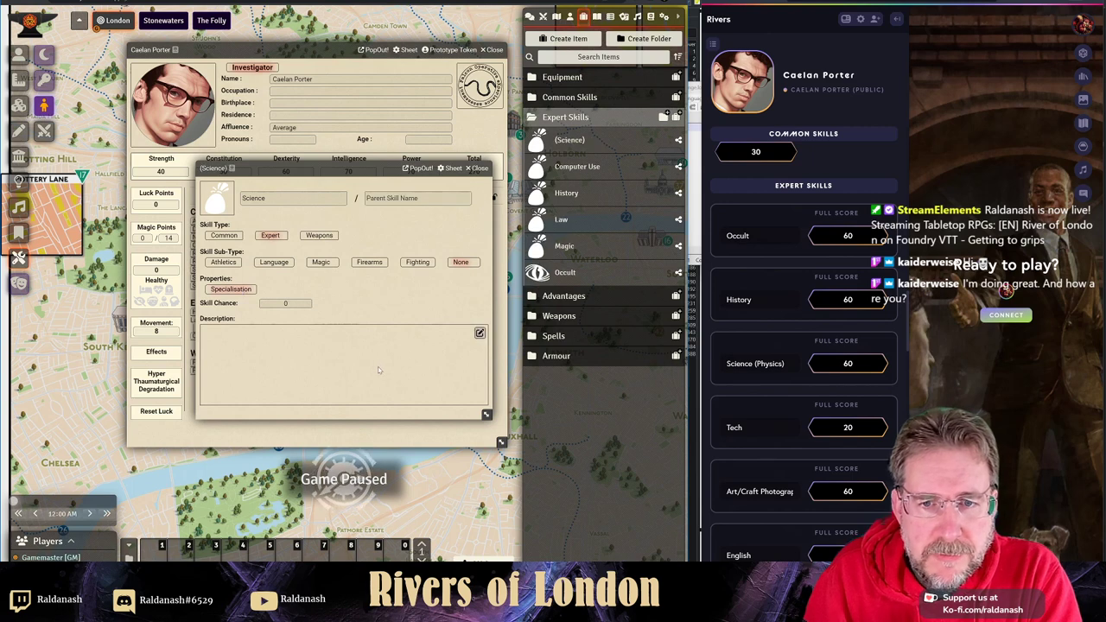
click(385, 199)
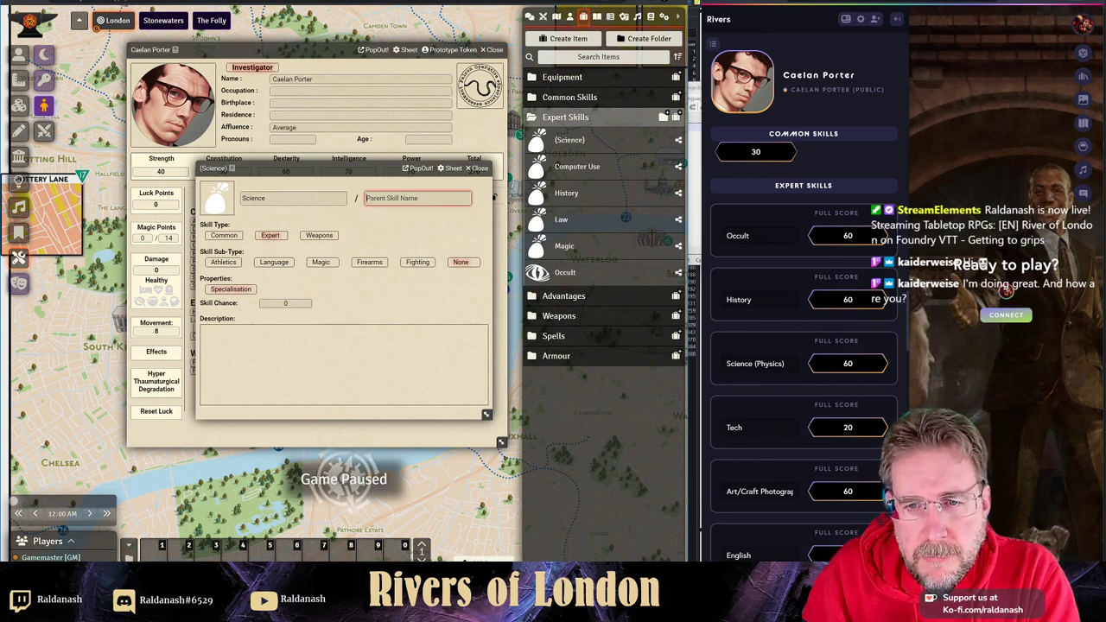
text(S)
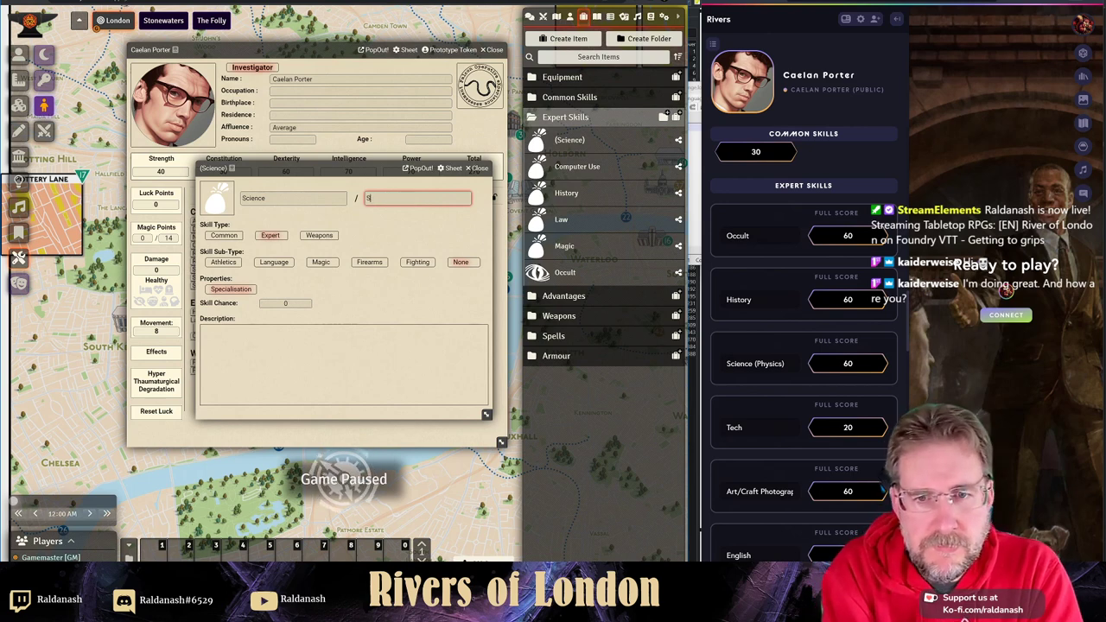
text(cience)
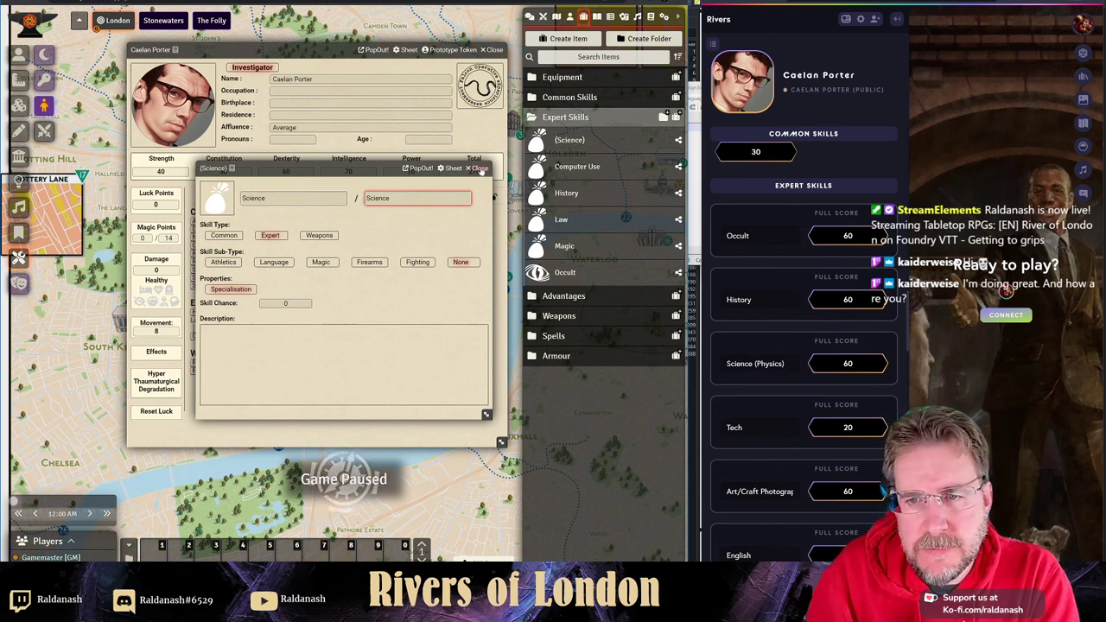
key(Return)
drag(579, 143, 290, 326)
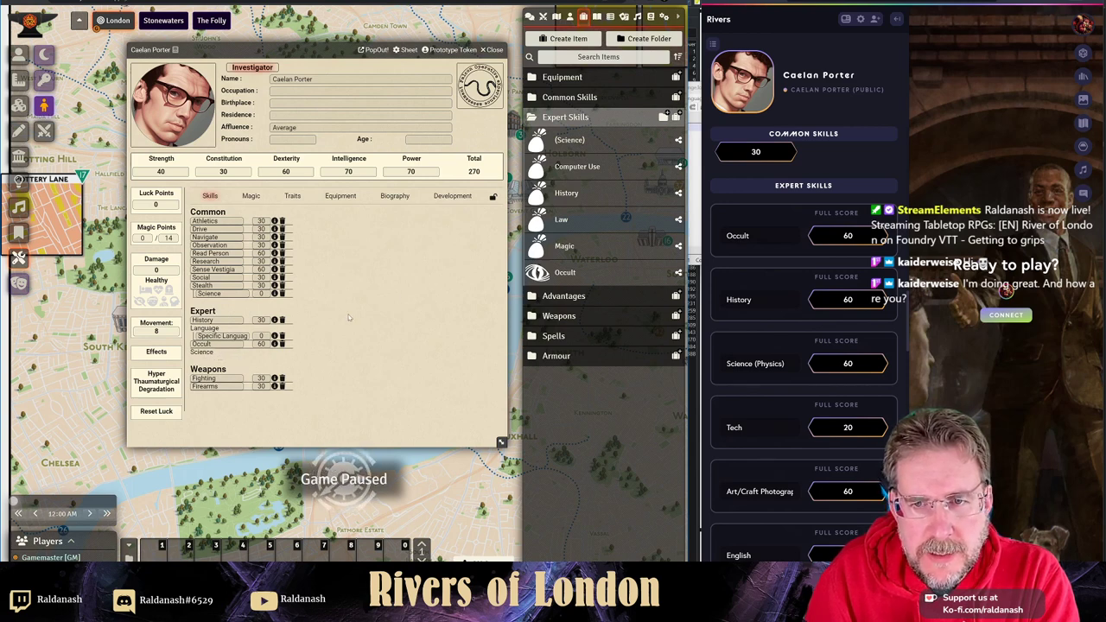
- Name the Science specialisation Physics and add Science (Physics) to the character sheet
click(493, 197)
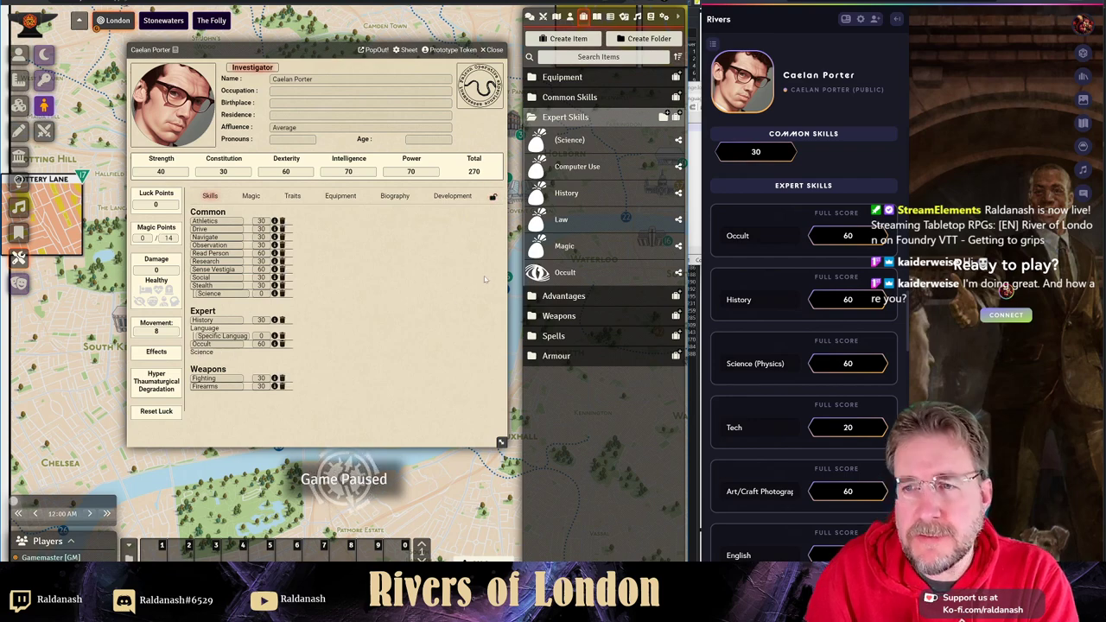
click(574, 144)
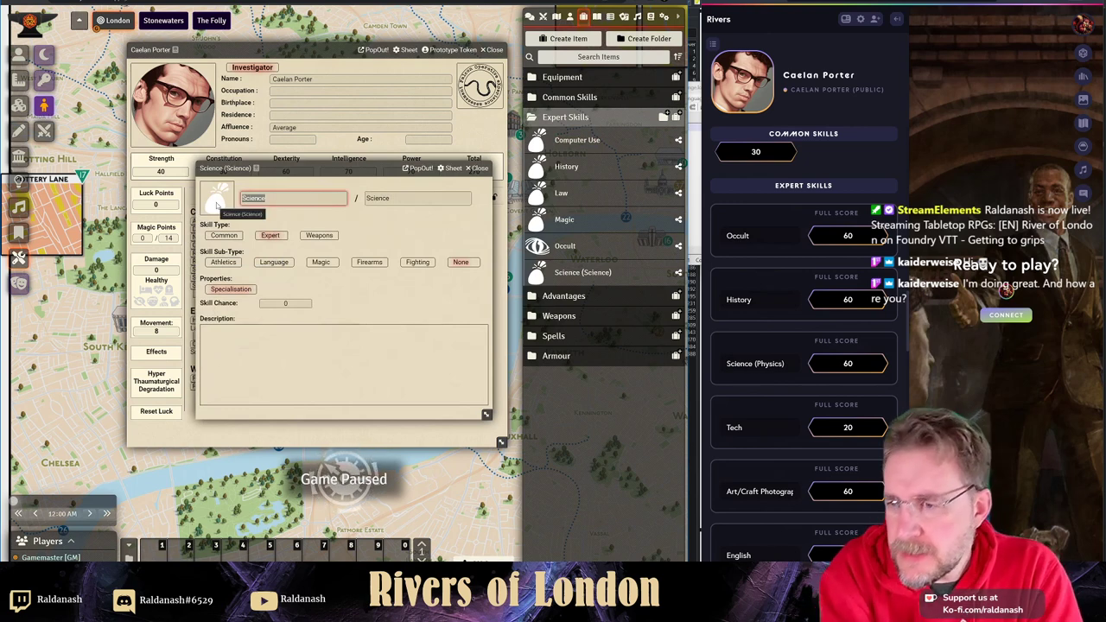
text(Physics)
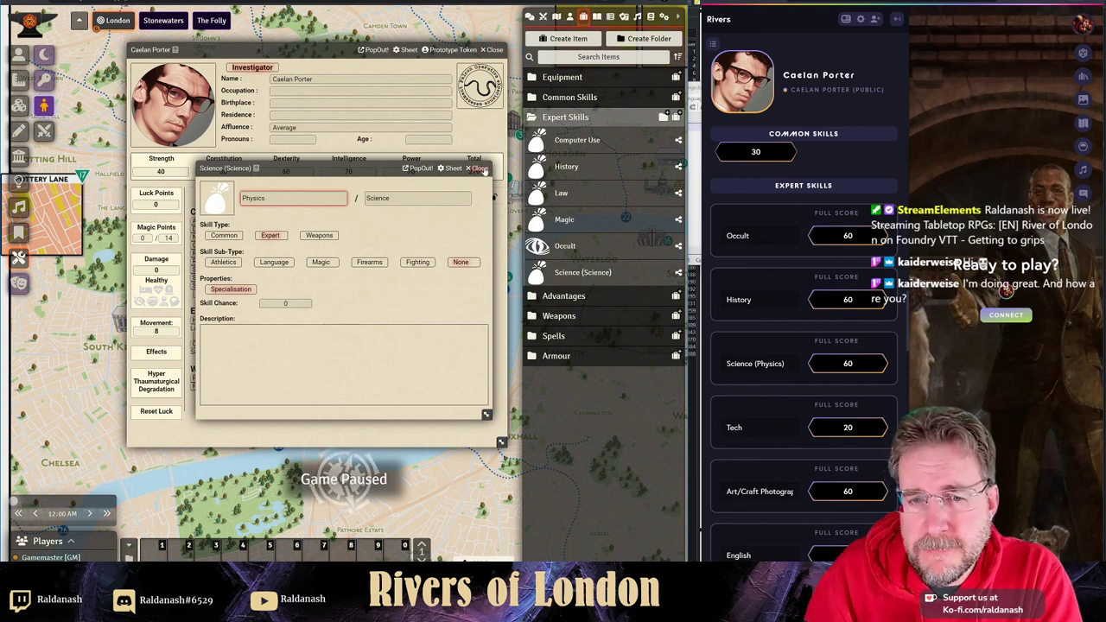
click(478, 168)
drag(560, 268, 259, 341)
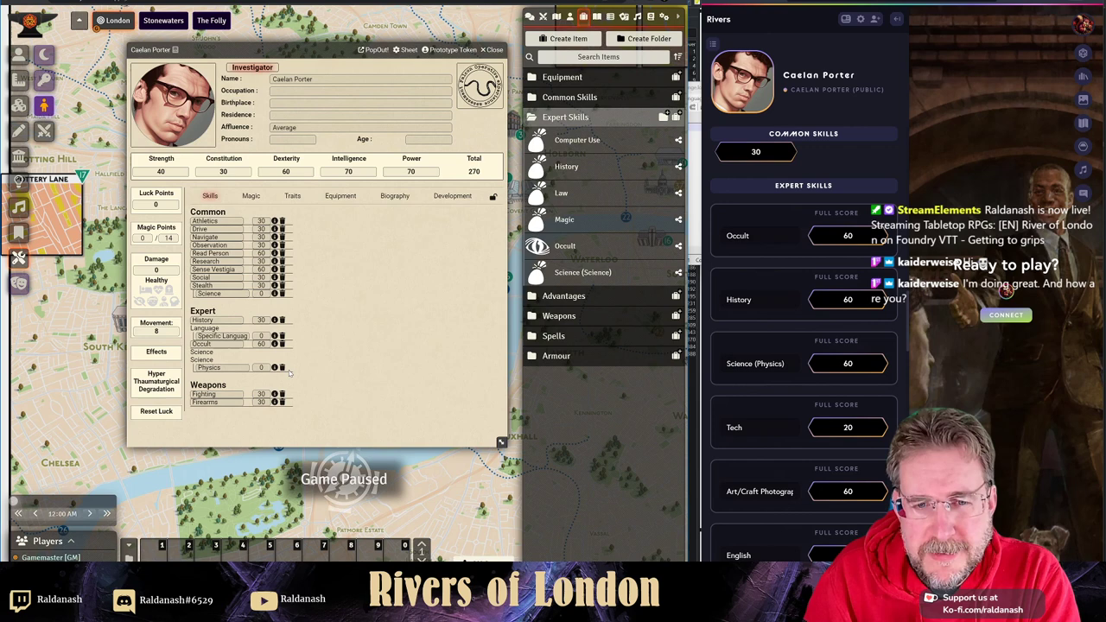
- Set the Science (Physics) skill score to 60
click(260, 367)
key(BackSpace)
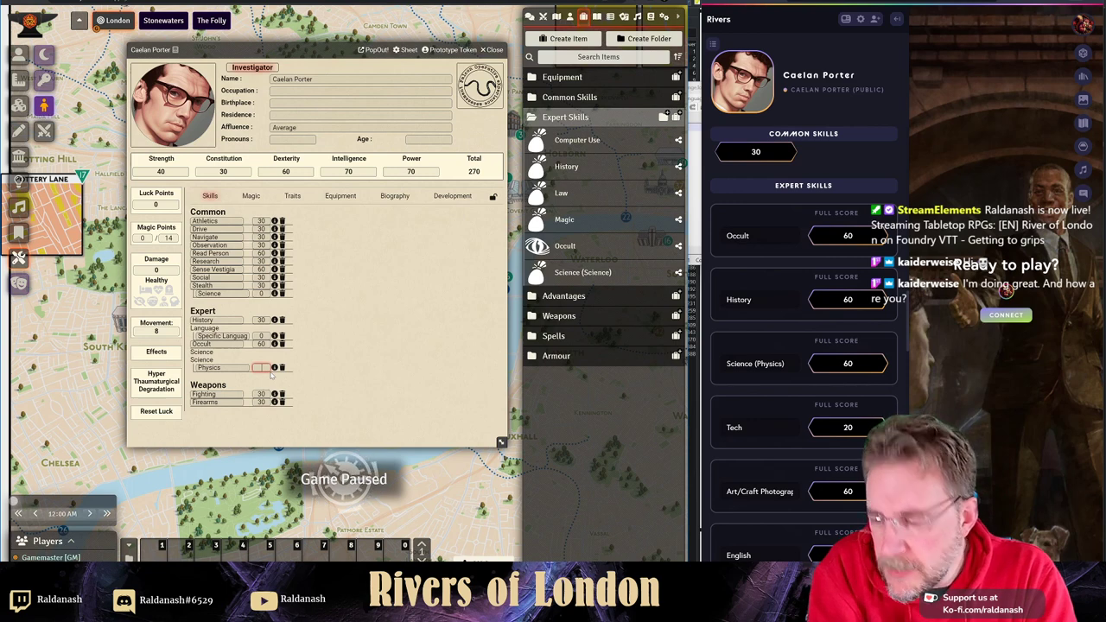
text(60)
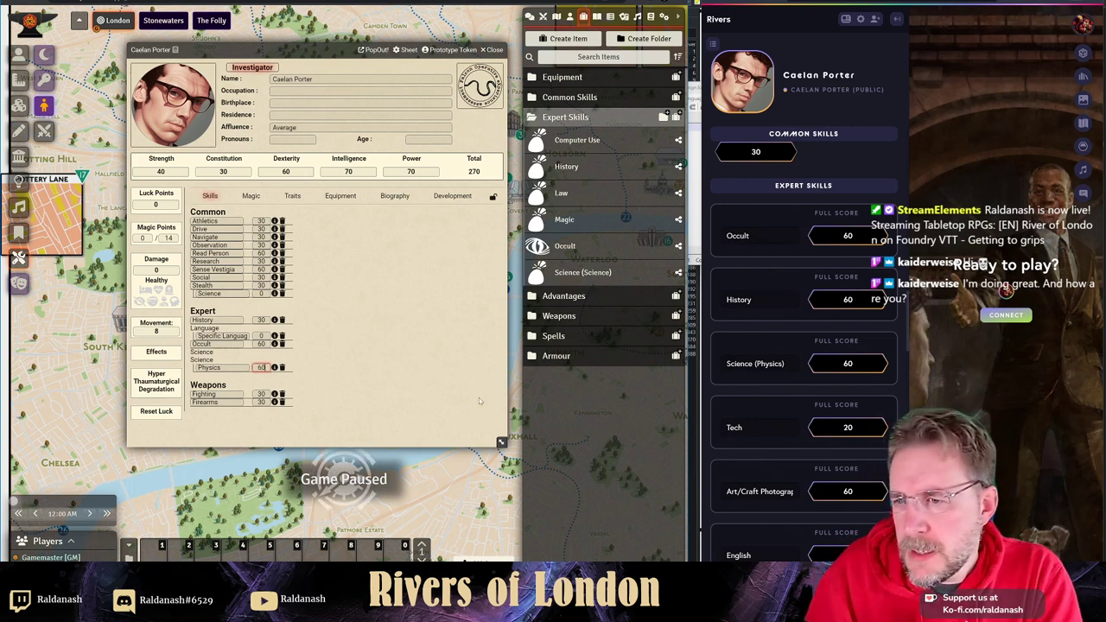
key(Return)
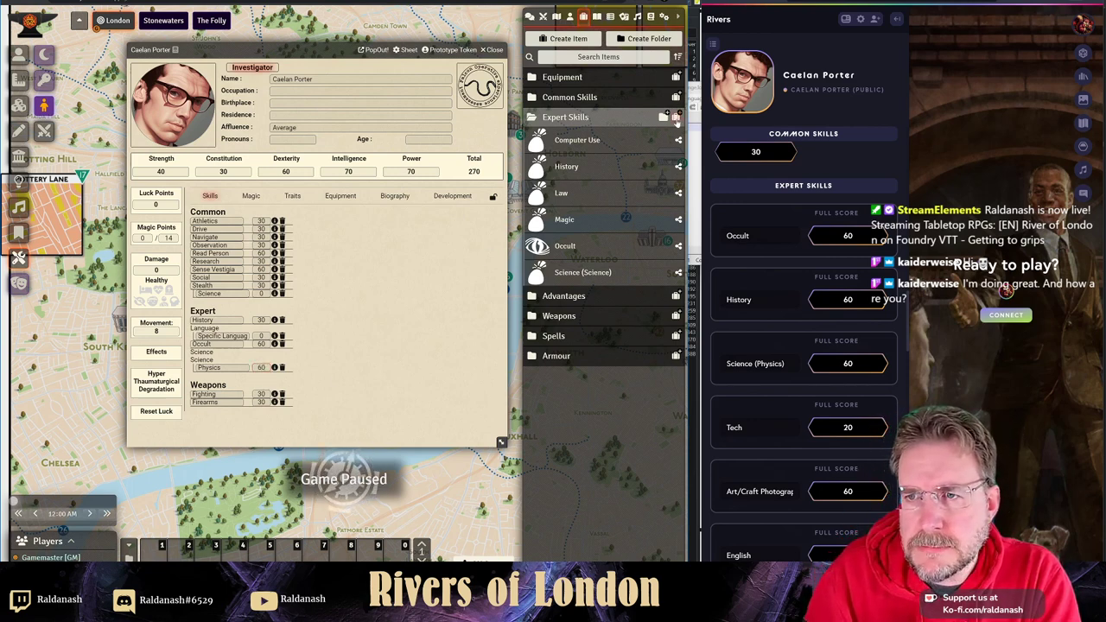
- Create a Tech expert skill and add it to the character sheet at 20
click(677, 120)
text(Tech)
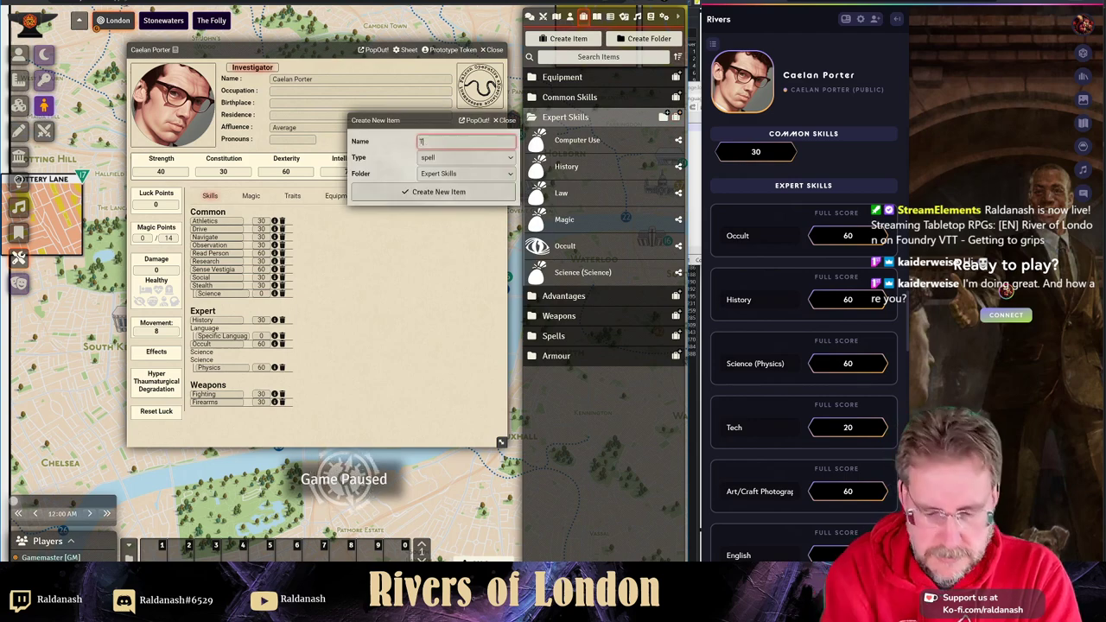
key(Tab)
key(s)
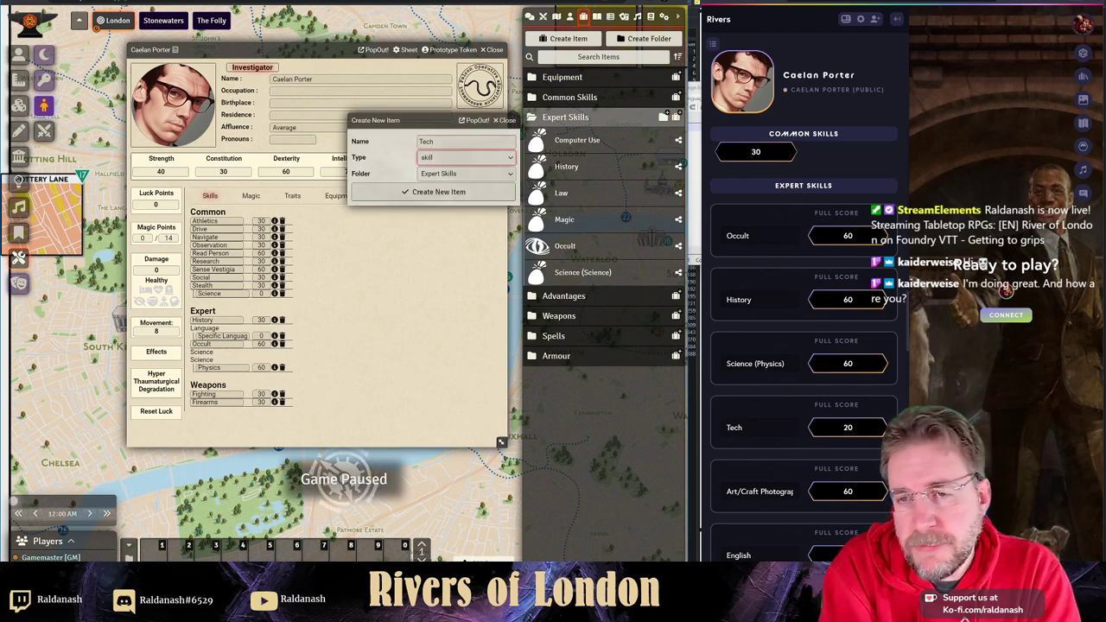
key(Return)
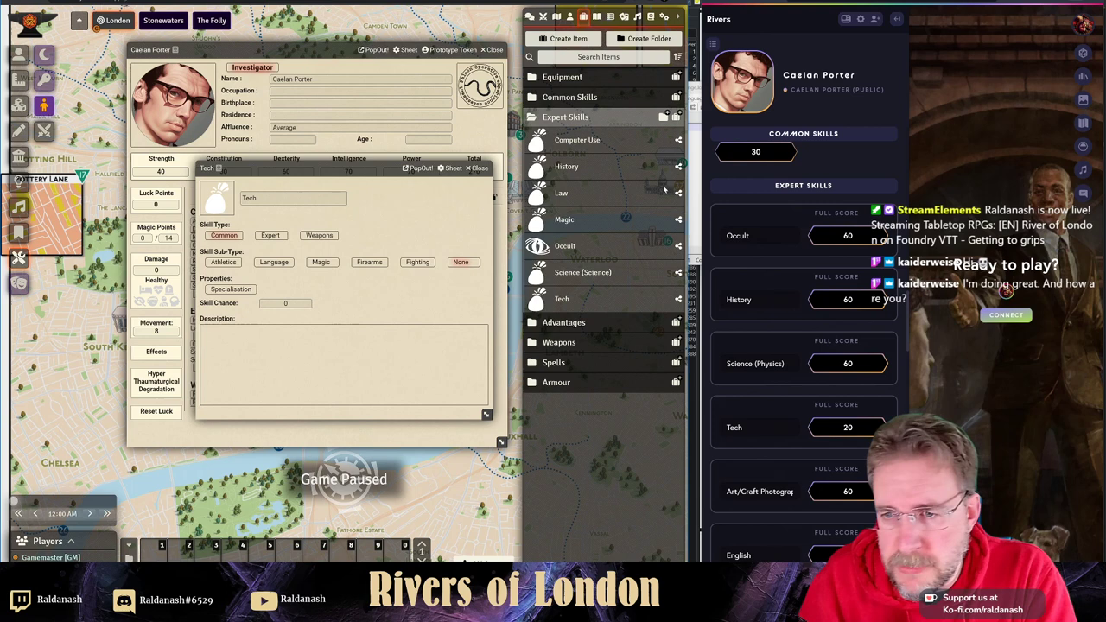
click(283, 238)
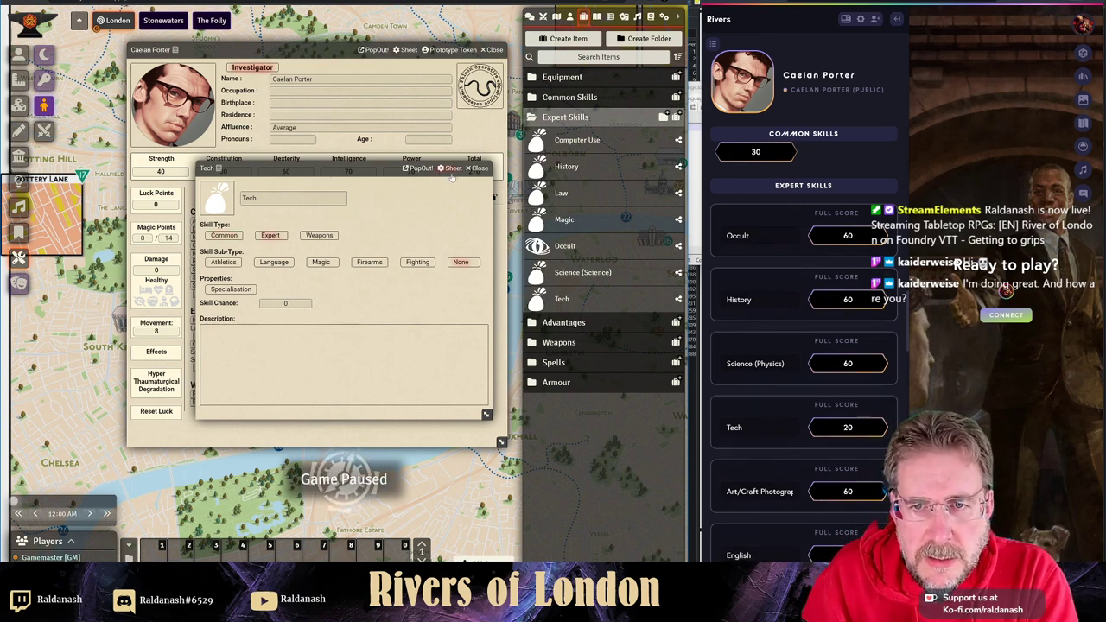
click(479, 168)
drag(561, 299, 331, 317)
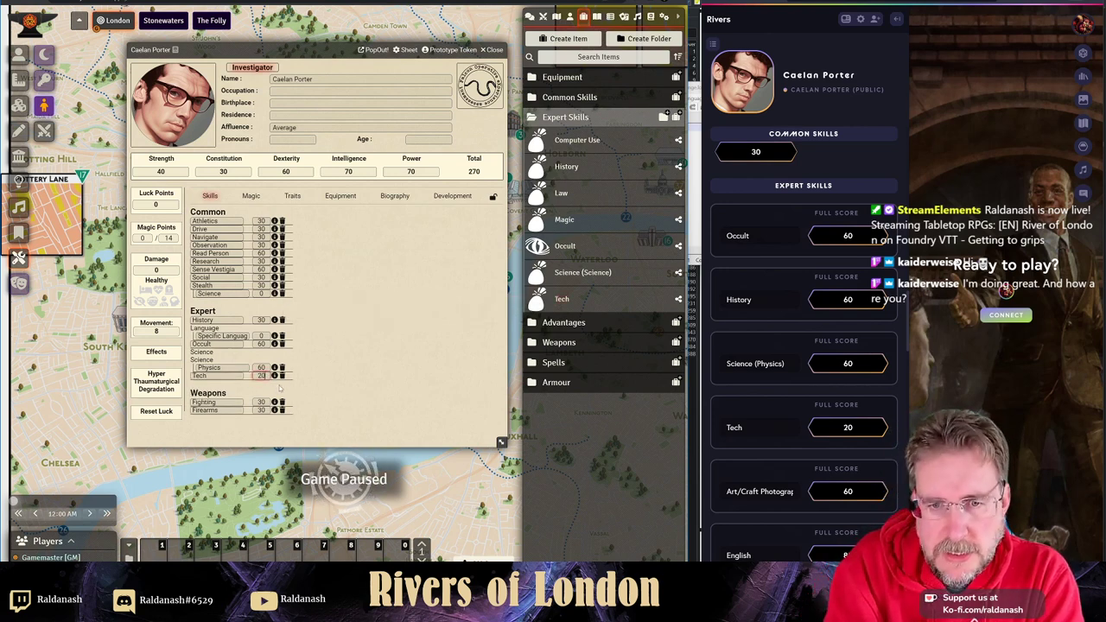
click(321, 357)
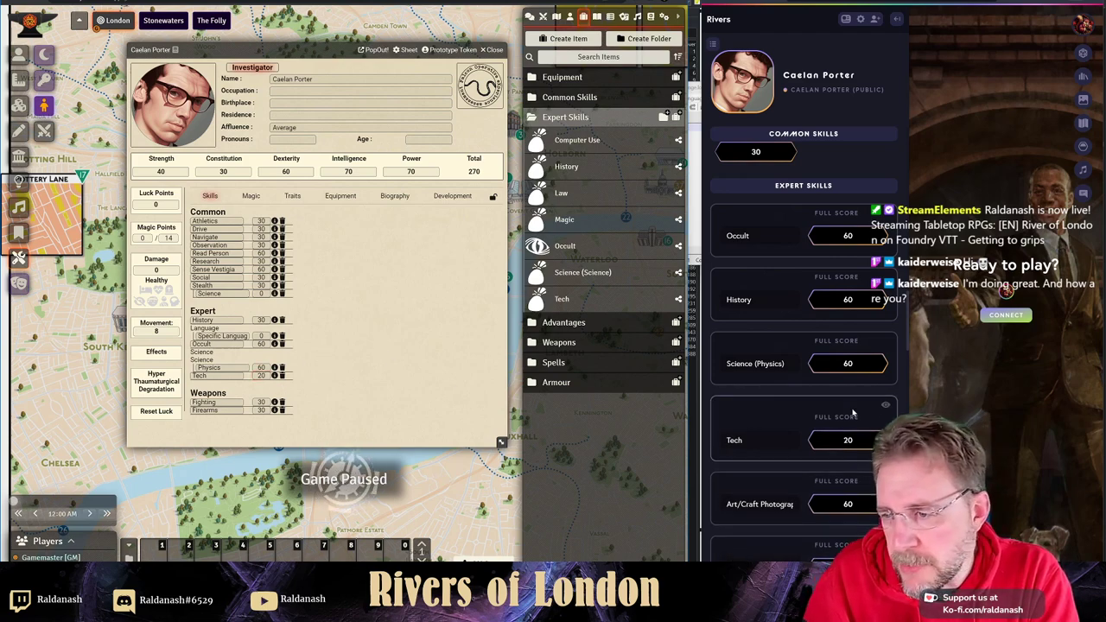
- Create a new skill item named Art and Craft in Expert Skills
scroll(824, 420, down, 1)
scroll(824, 419, down, 2)
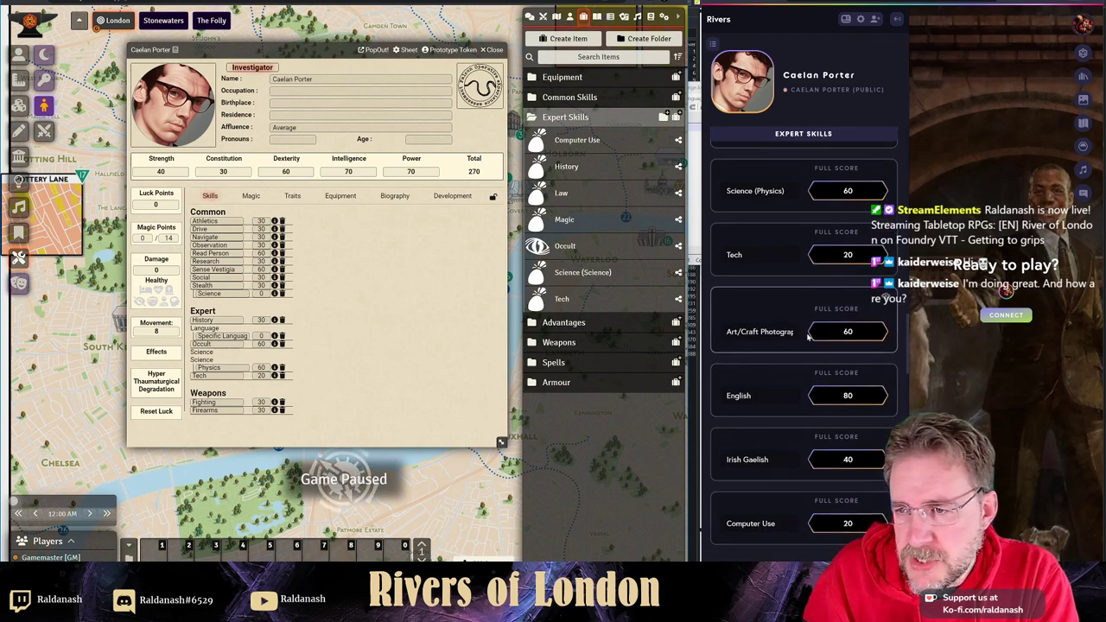
scroll(837, 349, down, 1)
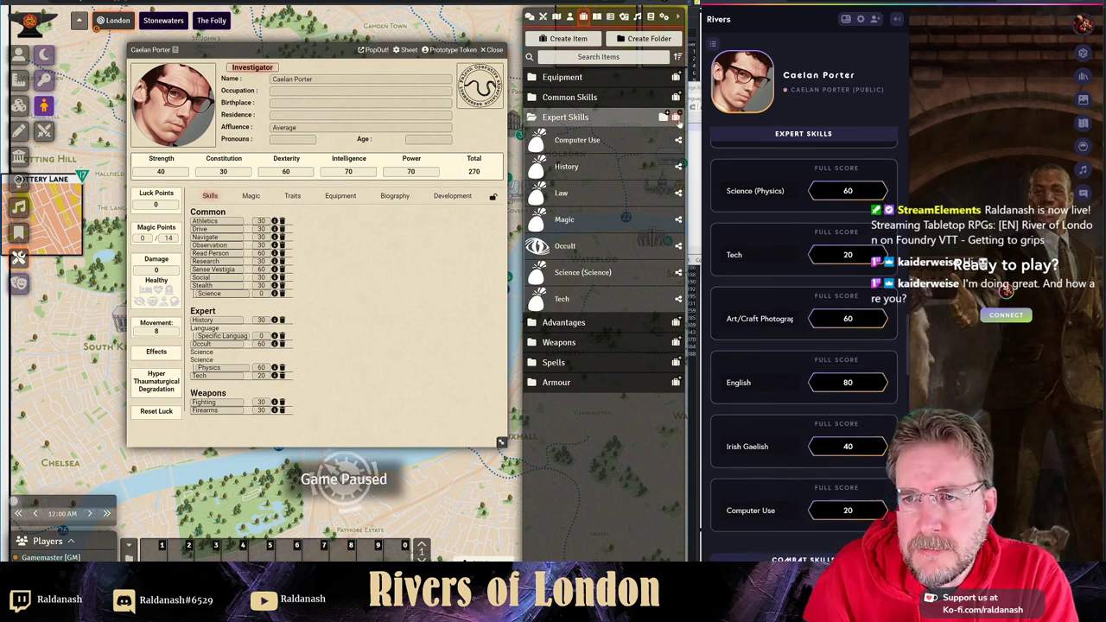
click(663, 116)
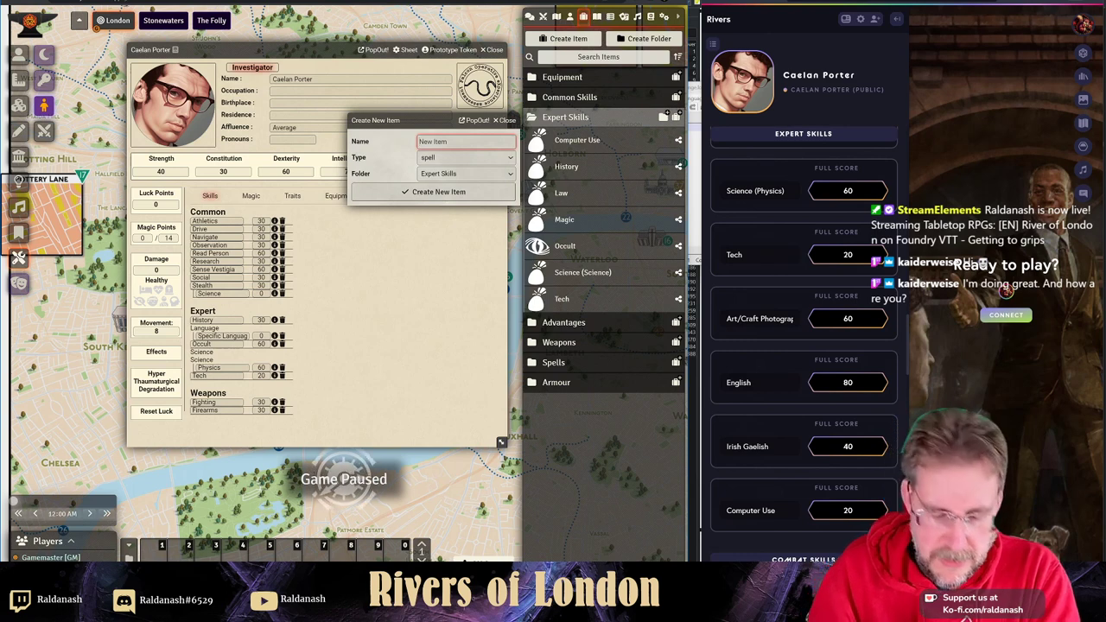
text(Art and)
key(BackSpace)
key(BackSpace)
text(rt and Cr)
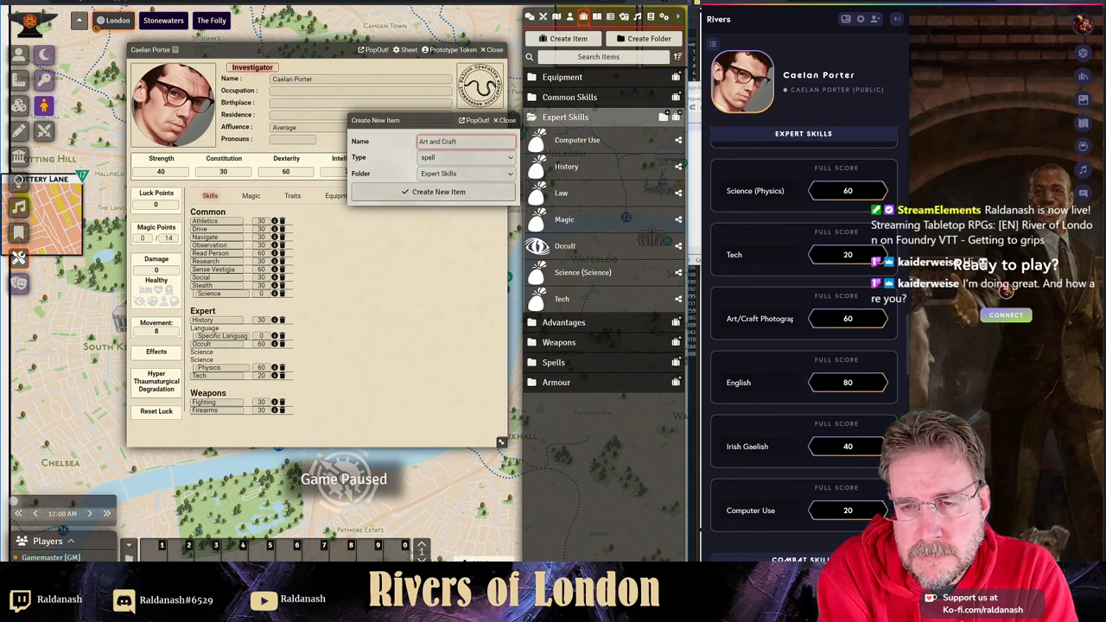
key(Tab)
key(s)
key(Return)
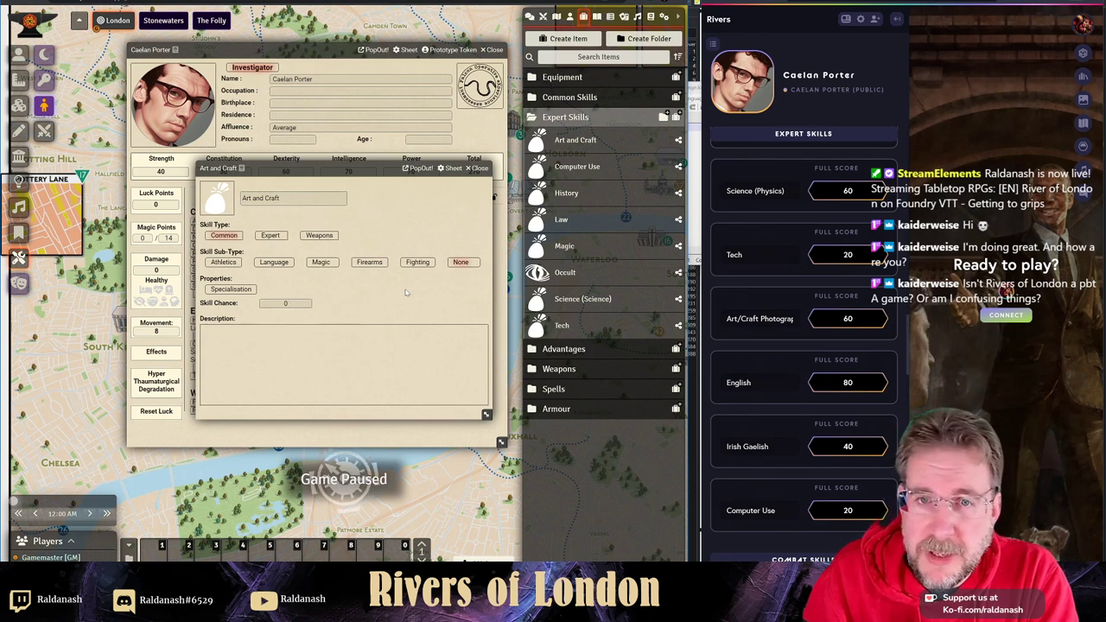
- Make Art and Craft an expert specialisation with parent skill Art and Craft and drag it onto the sheet
click(281, 235)
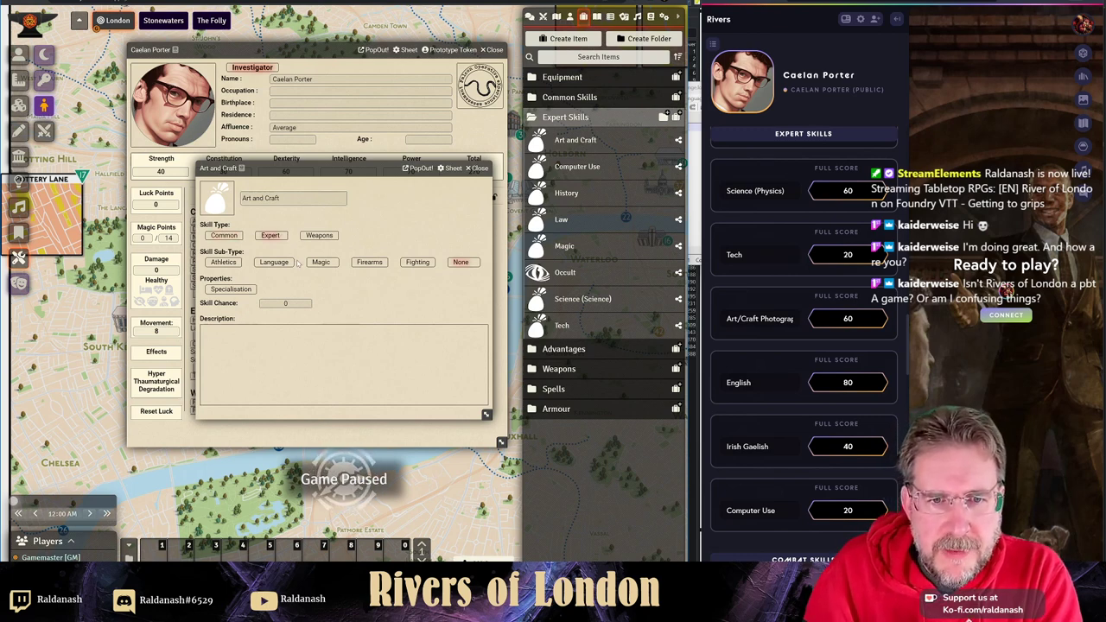
click(237, 289)
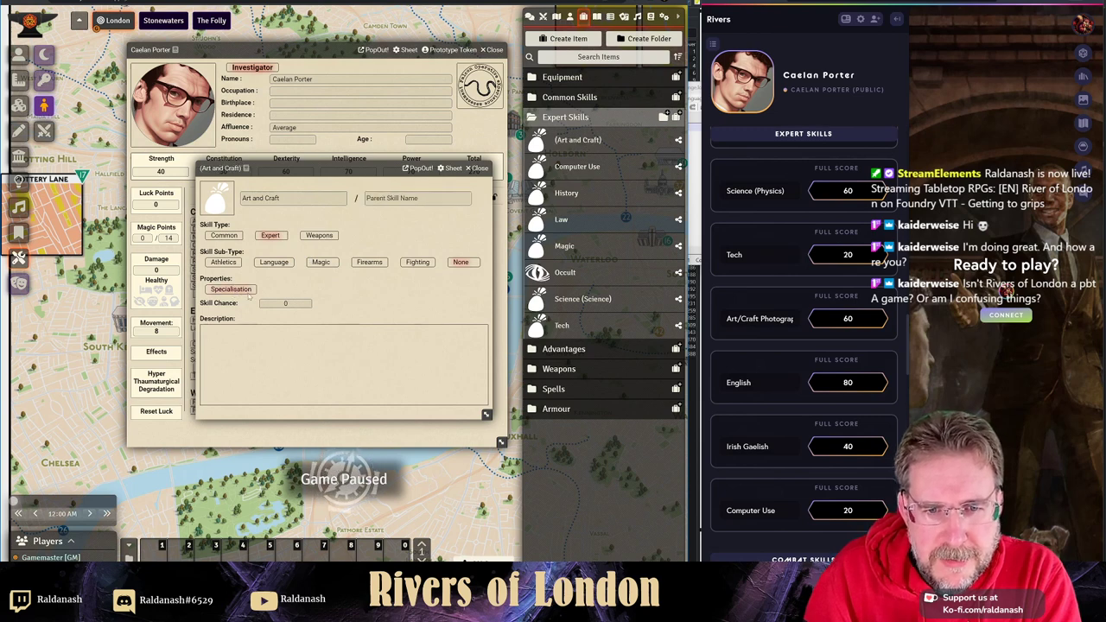
click(418, 199)
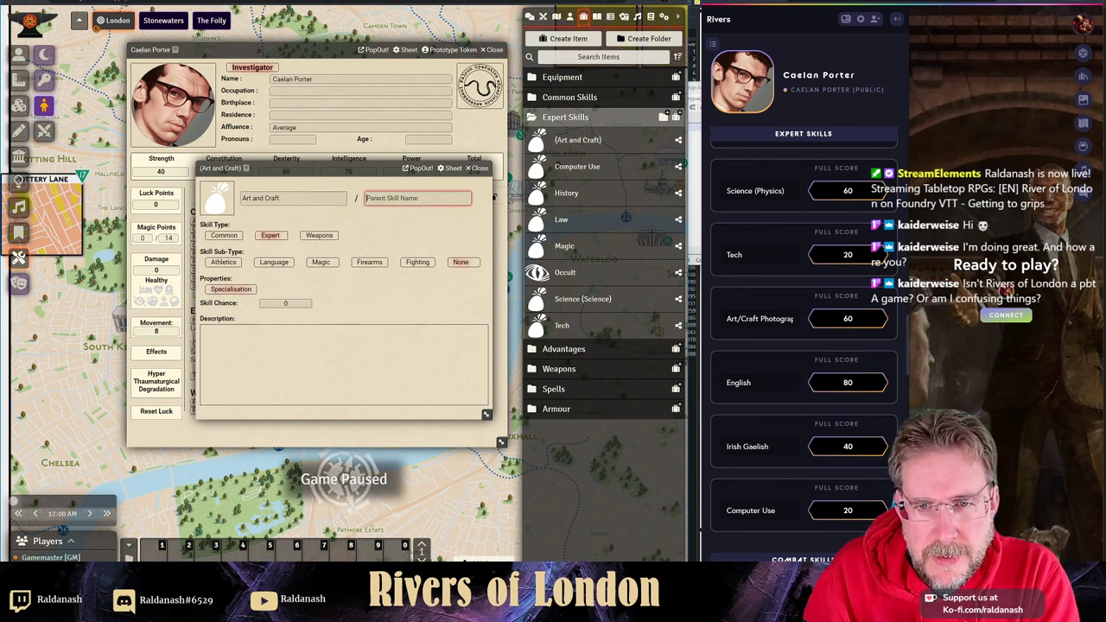
click(244, 199)
key(ctrl+c)
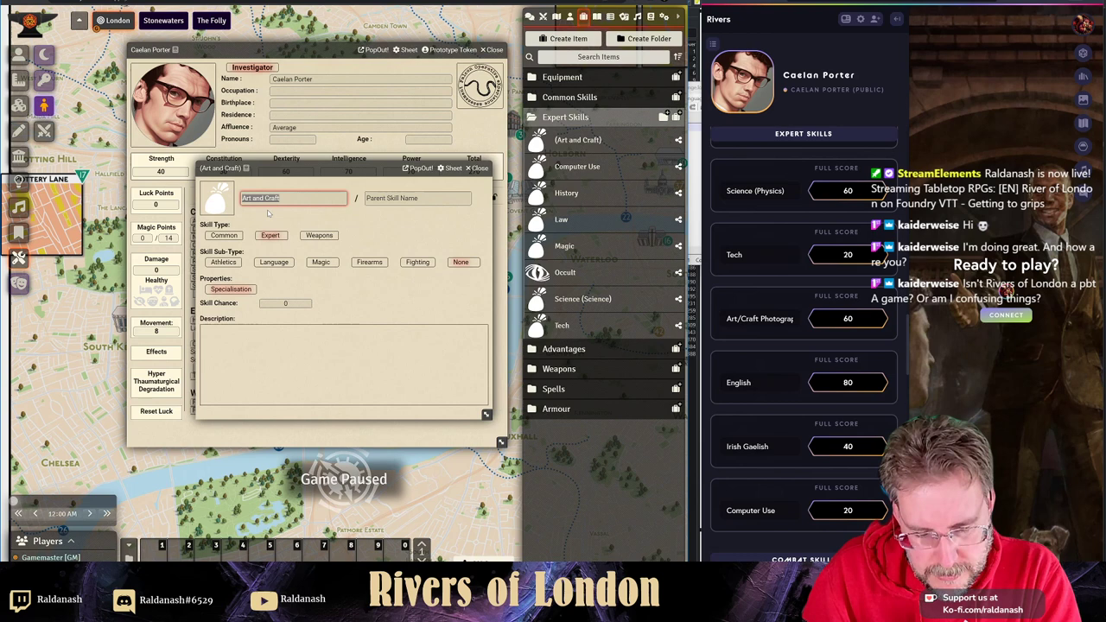
key(Tab)
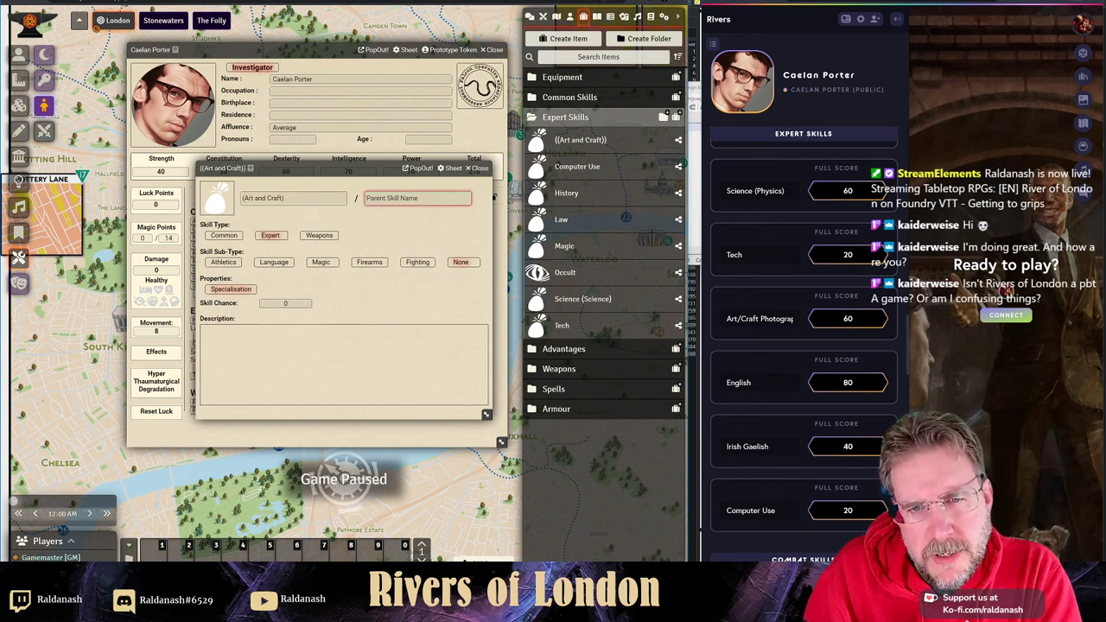
key(ctrl+v)
key(shift+Tab)
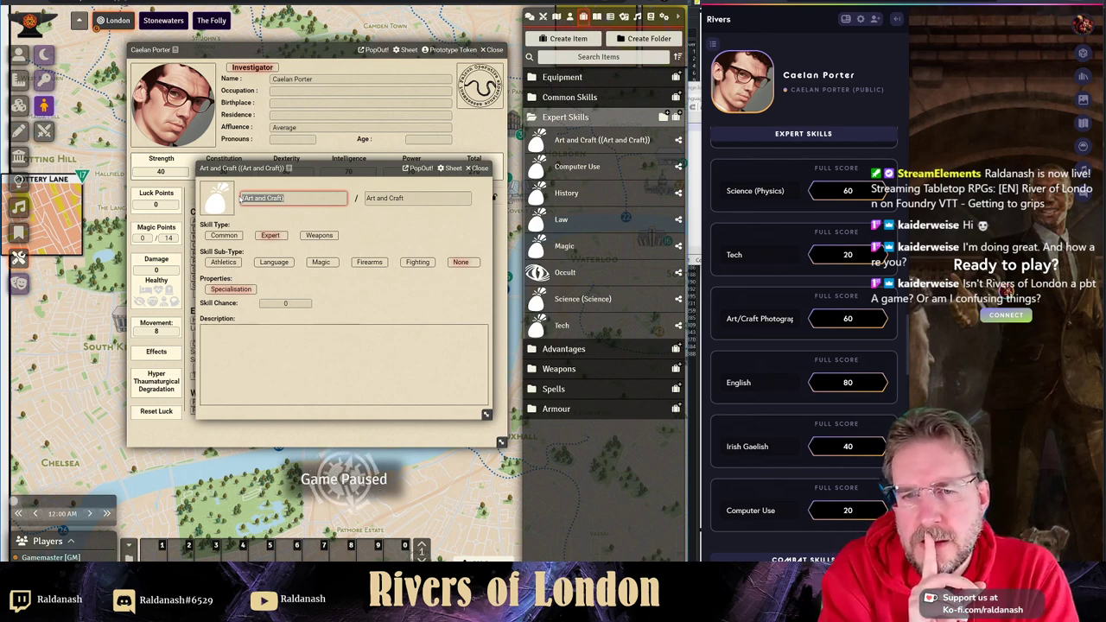
click(479, 170)
drag(596, 140, 329, 380)
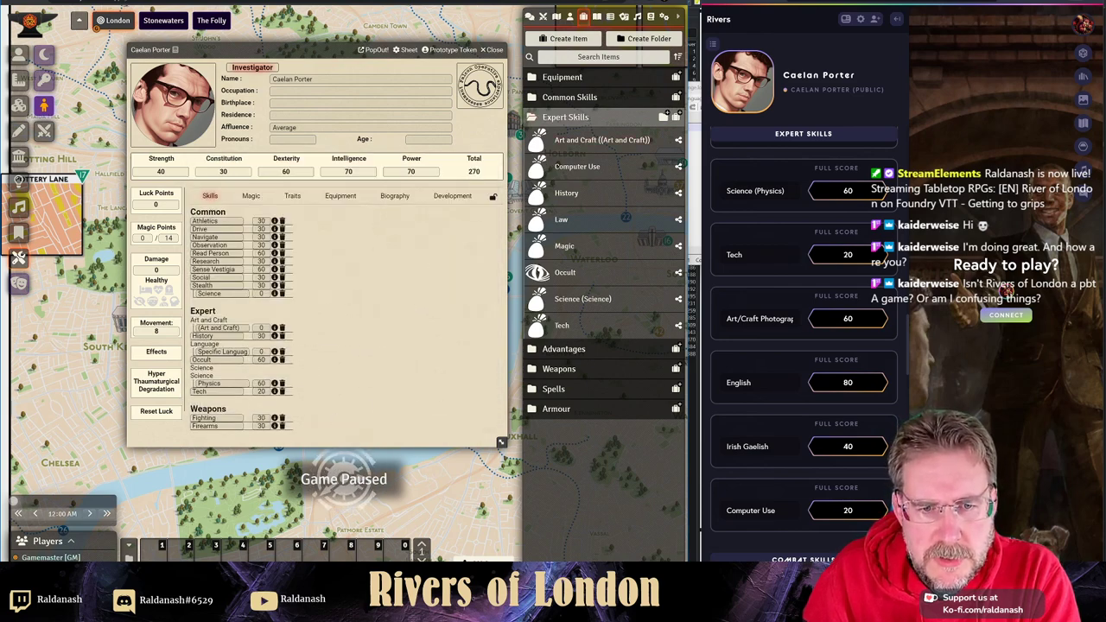
- Rename the Art and Craft specialisation to Photography and set its score to 60
click(204, 328)
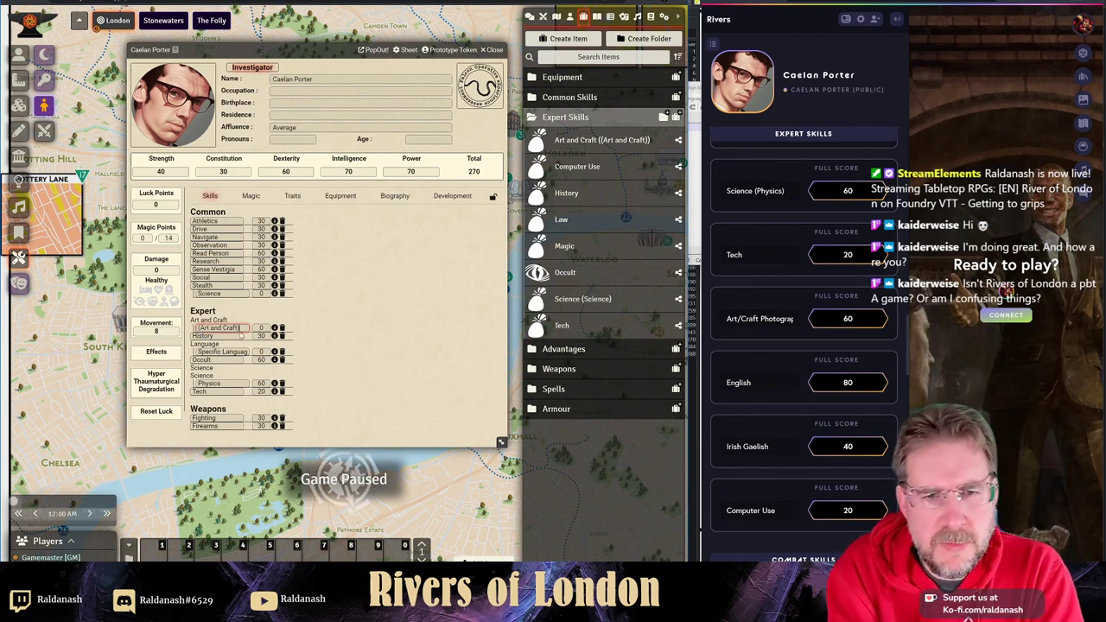
key(ctrl+a)
key(BackSpace)
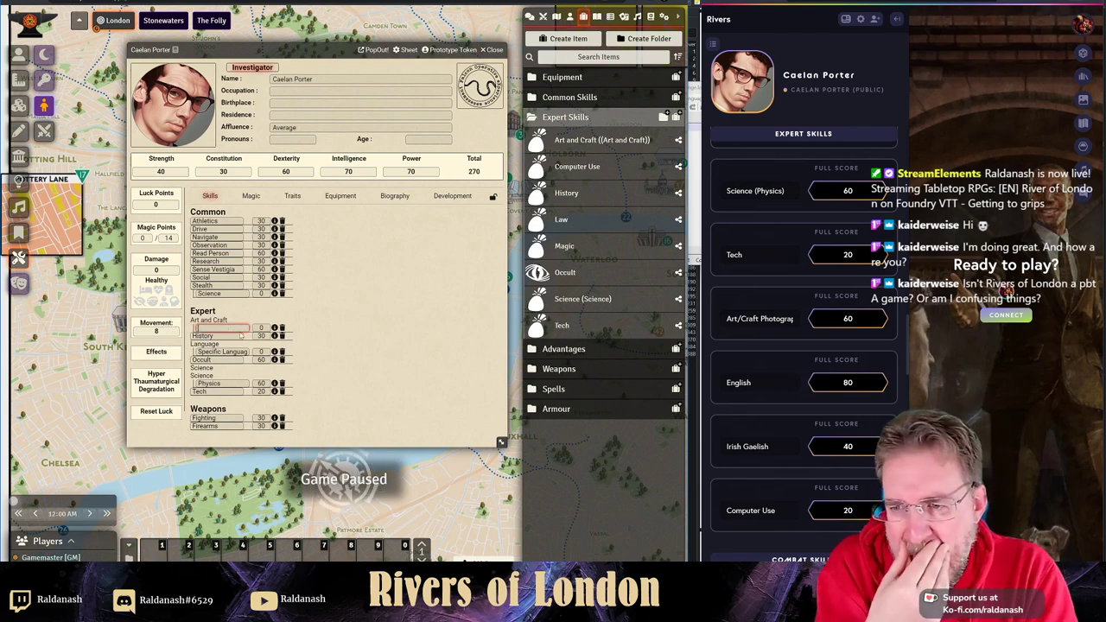
text(Photography)
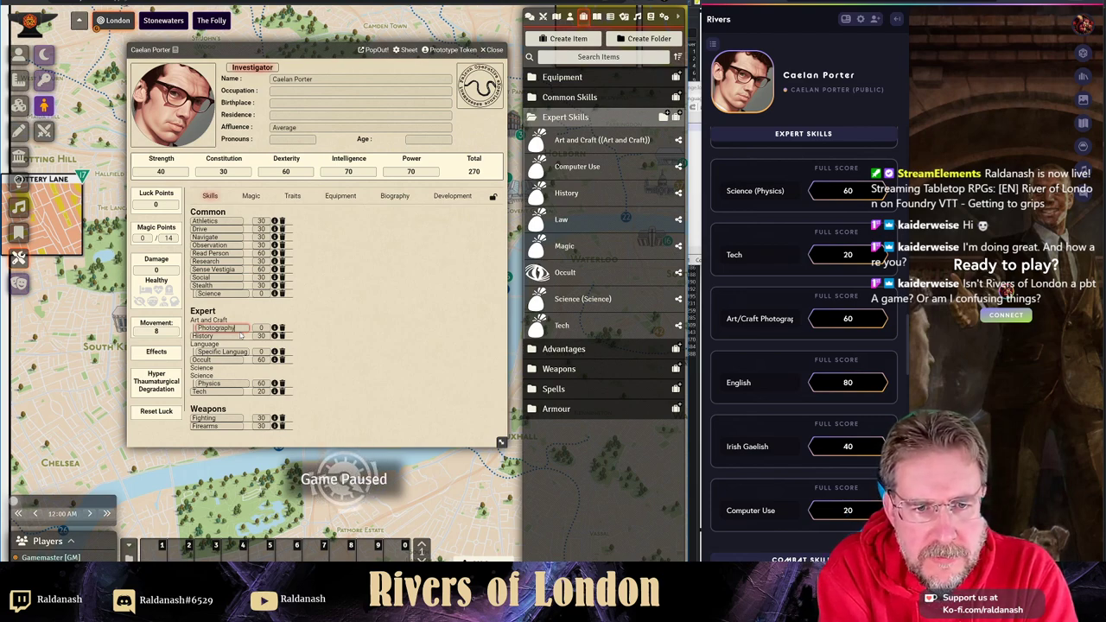
key(Return)
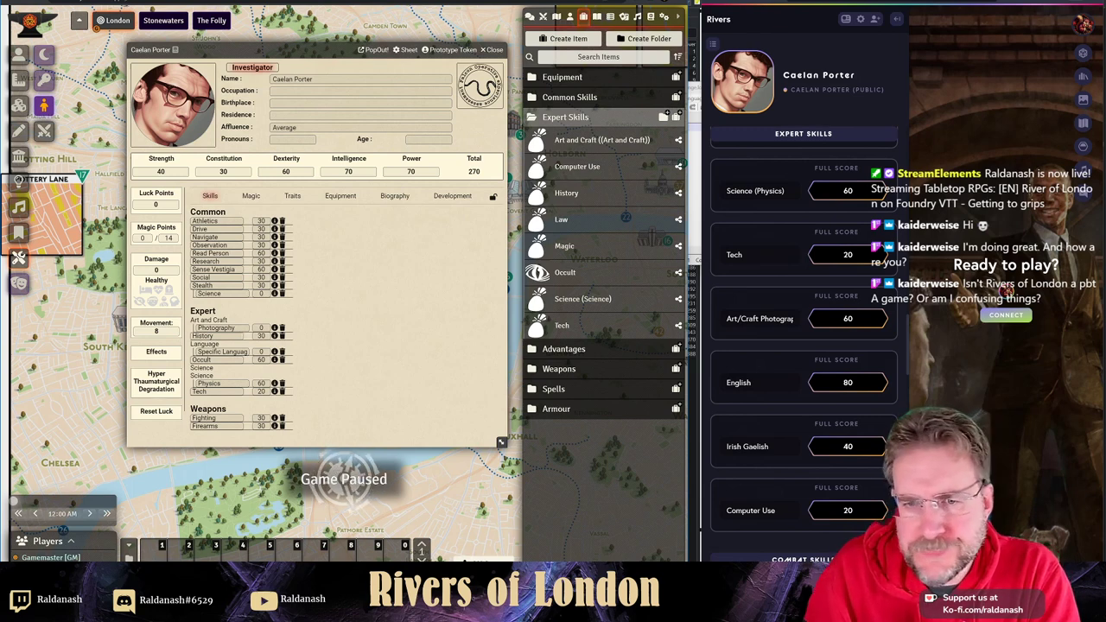
click(261, 327)
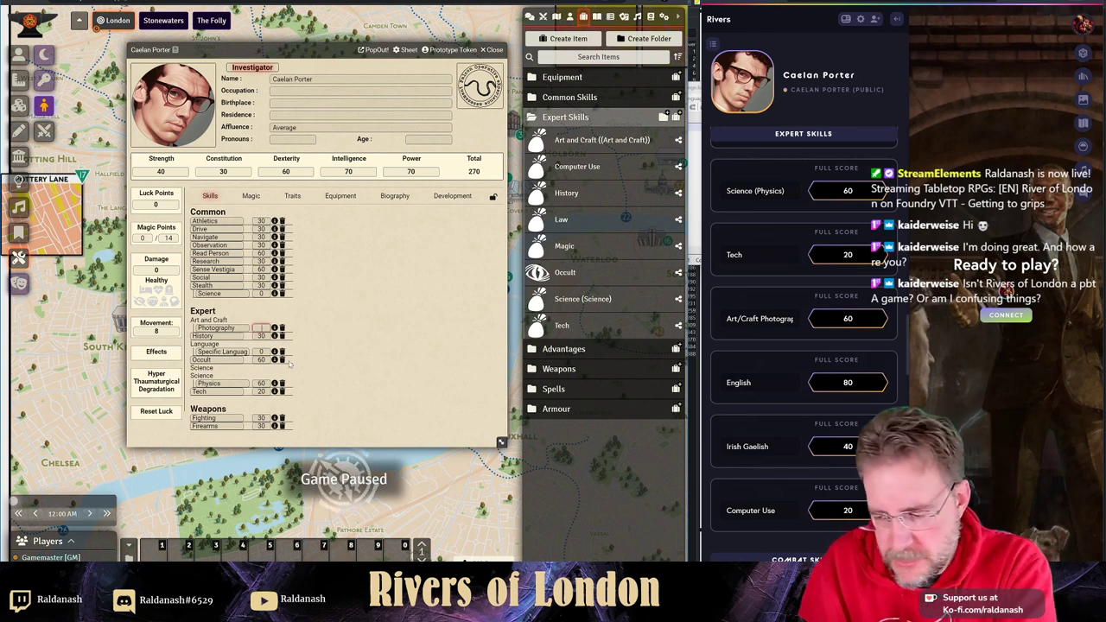
text(60)
key(Return)
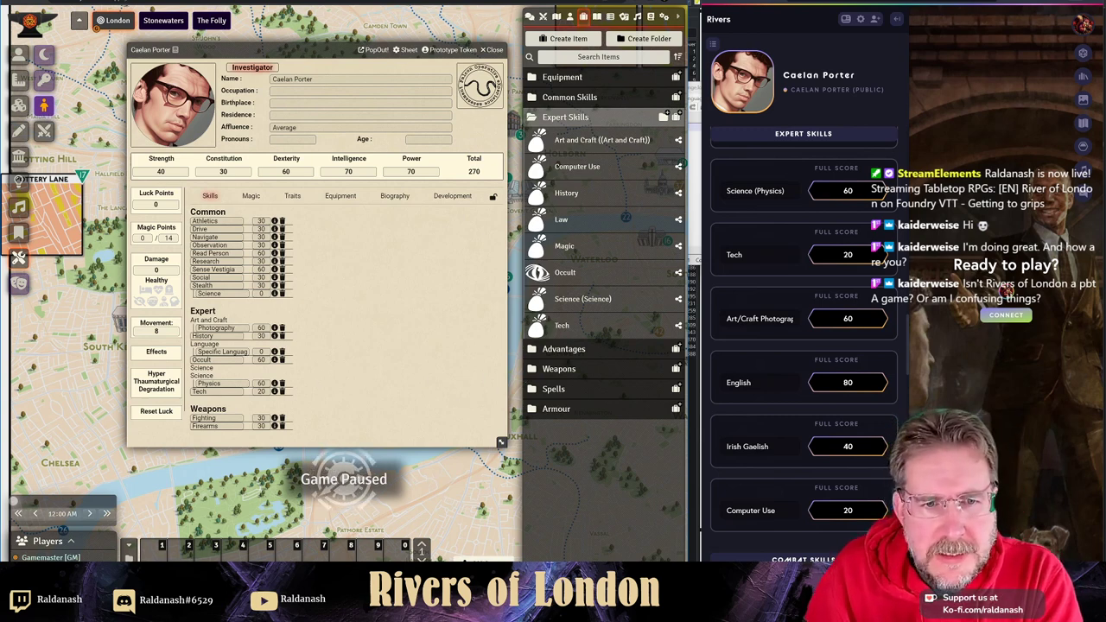
- Set the Language specialisation to English with a score of 80
click(222, 352)
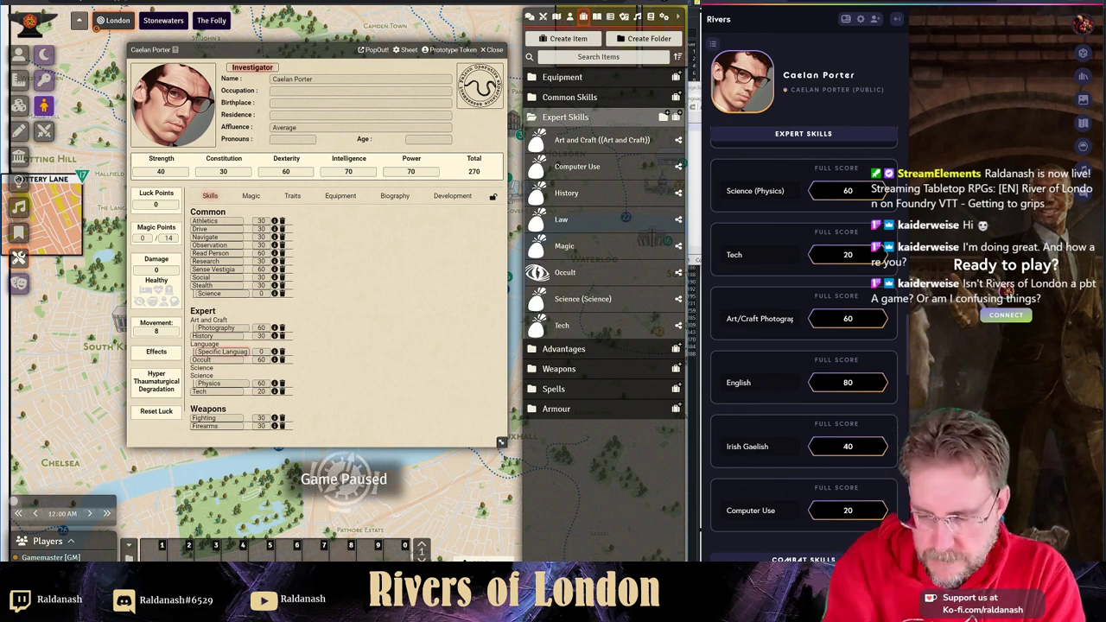
text(En)
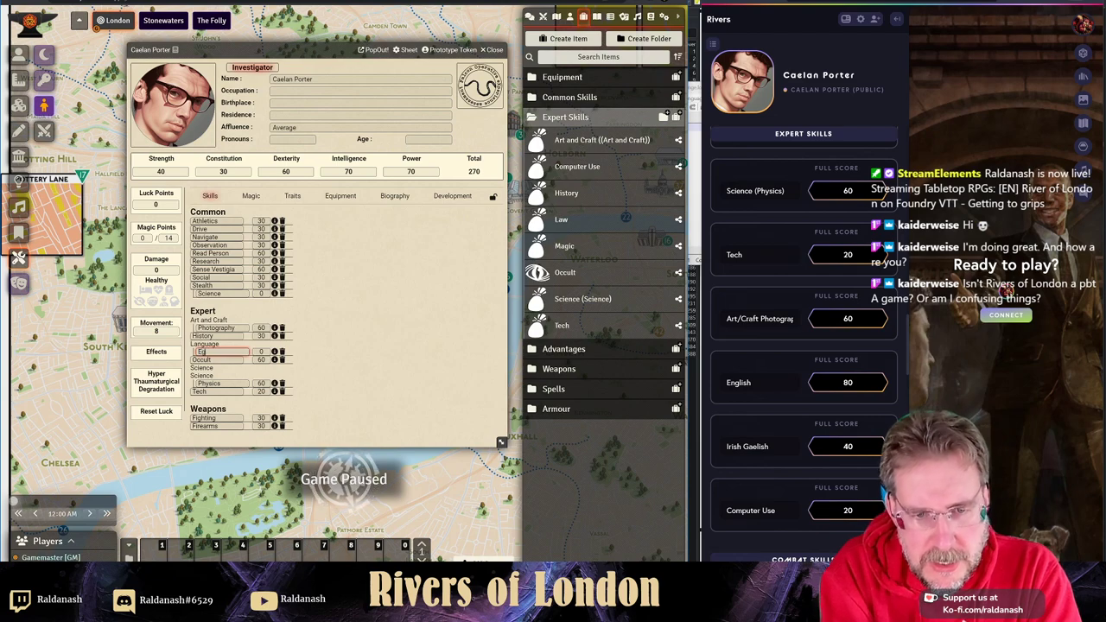
text(glish)
key(Return)
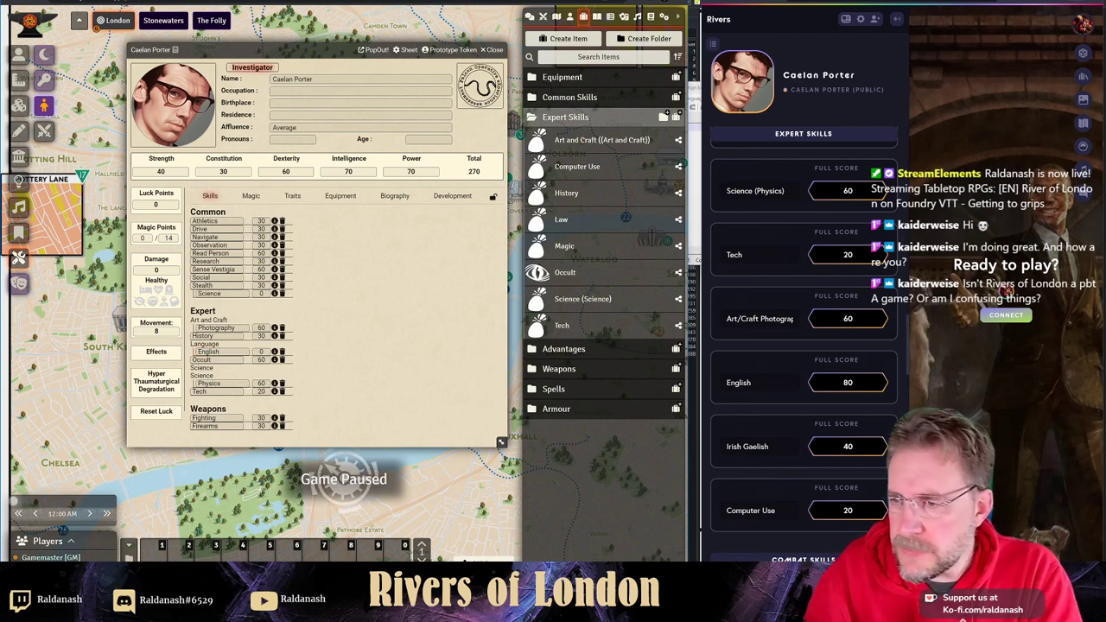
click(261, 352)
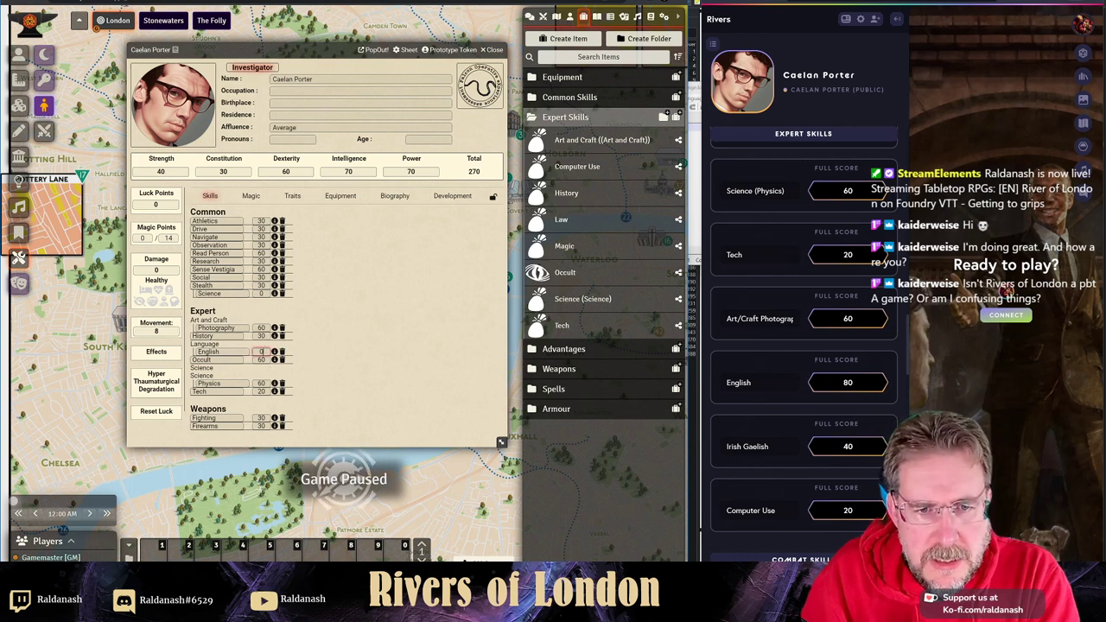
text(80)
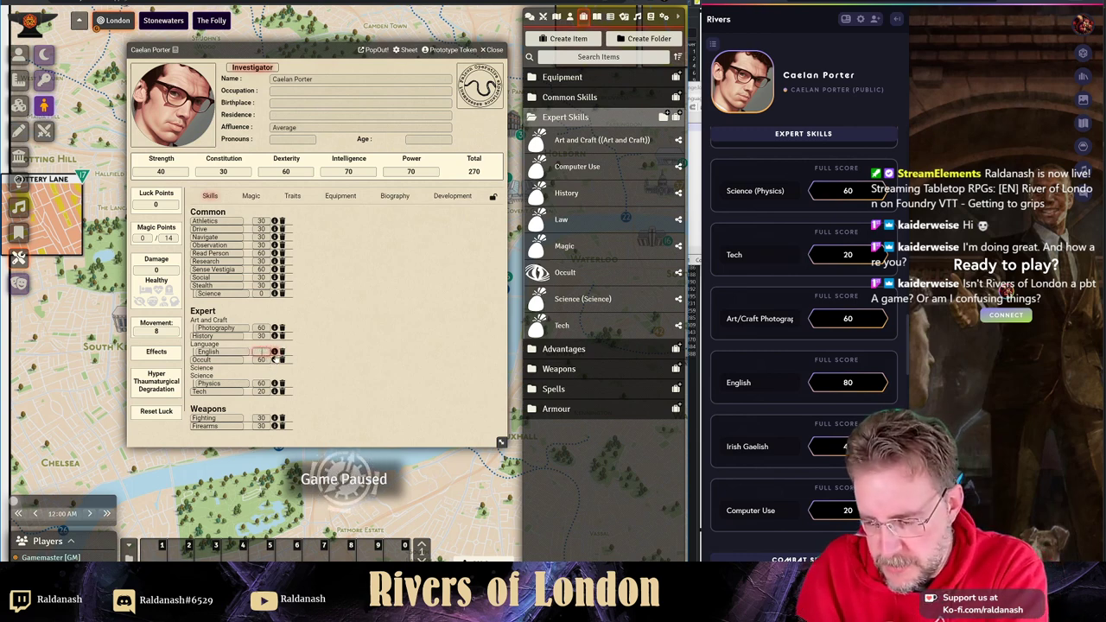
key(Return)
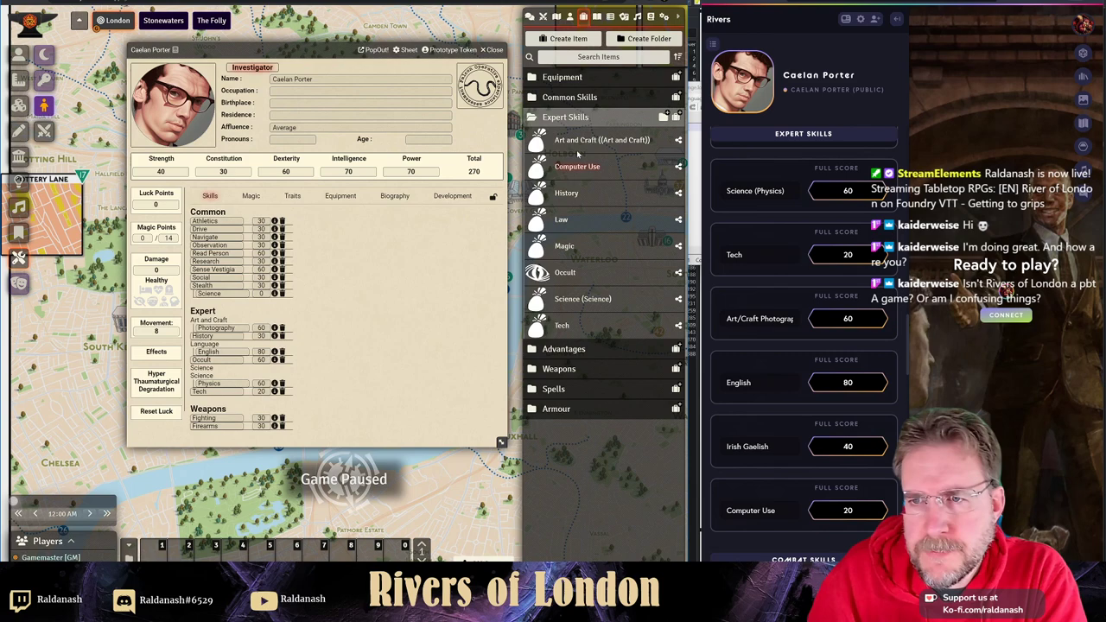
- Add a Language (Gaelic) skill at 40 and the Computer Use skill to the expert skills
click(572, 97)
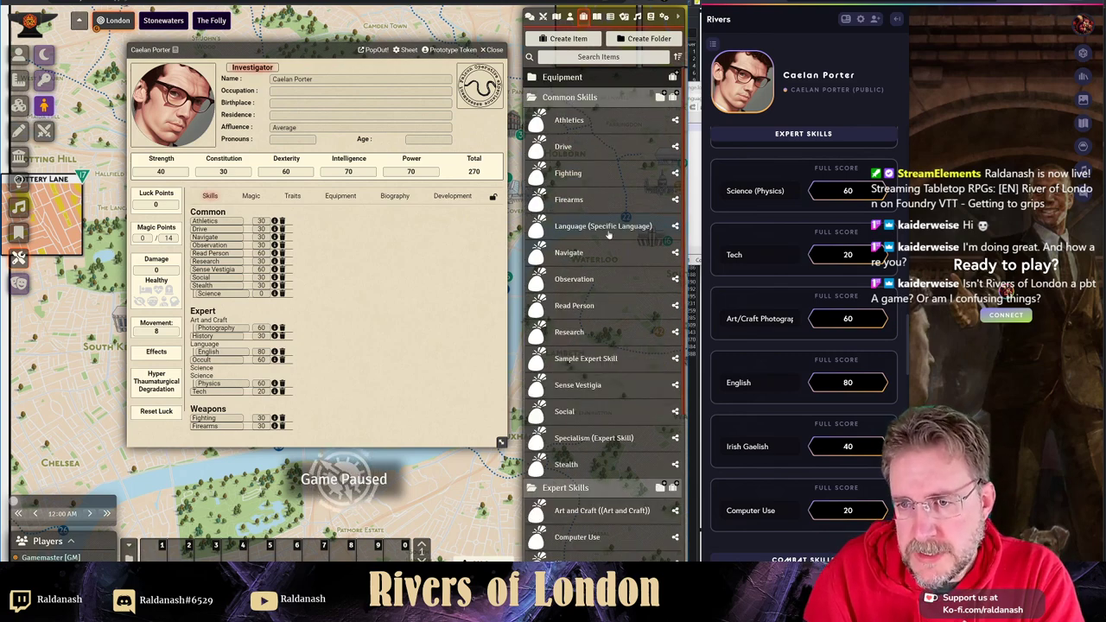
drag(348, 344, 350, 346)
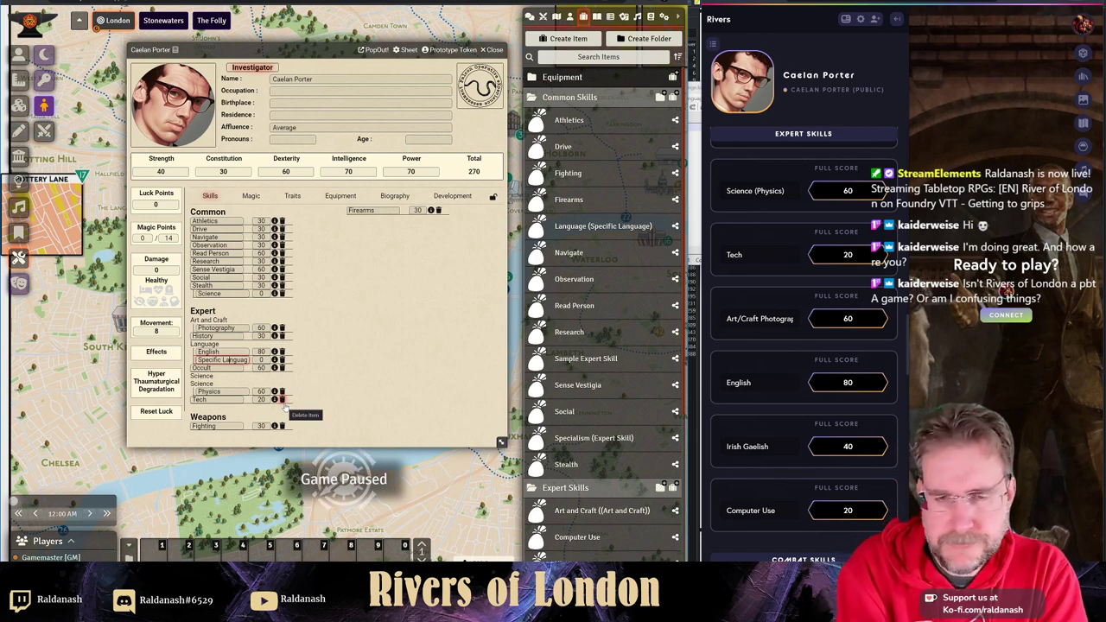
text(Gaelic)
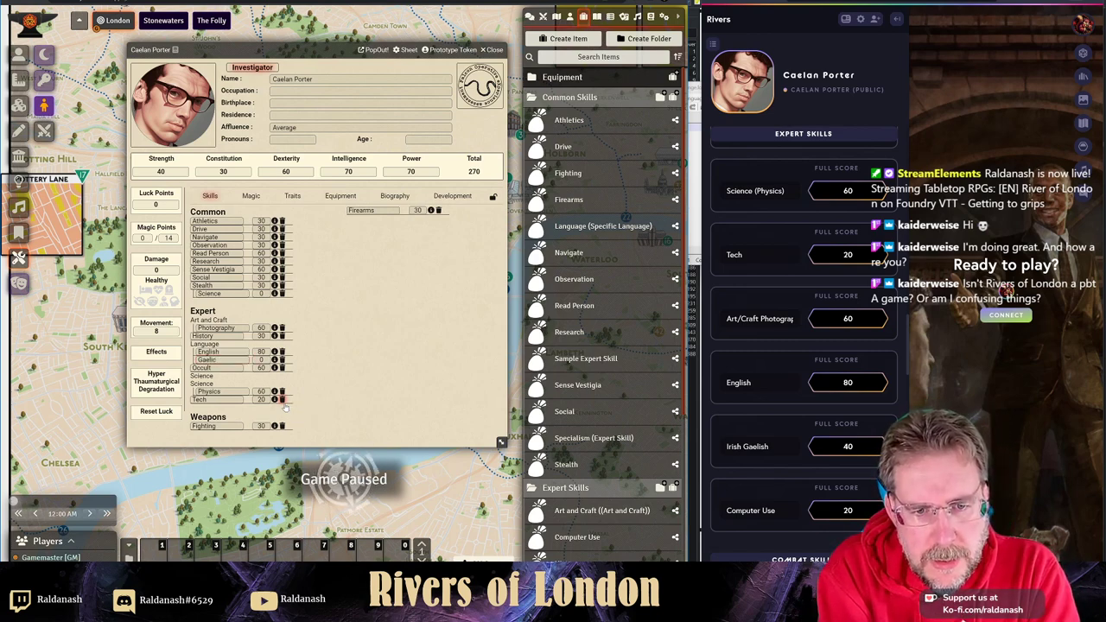
key(Return)
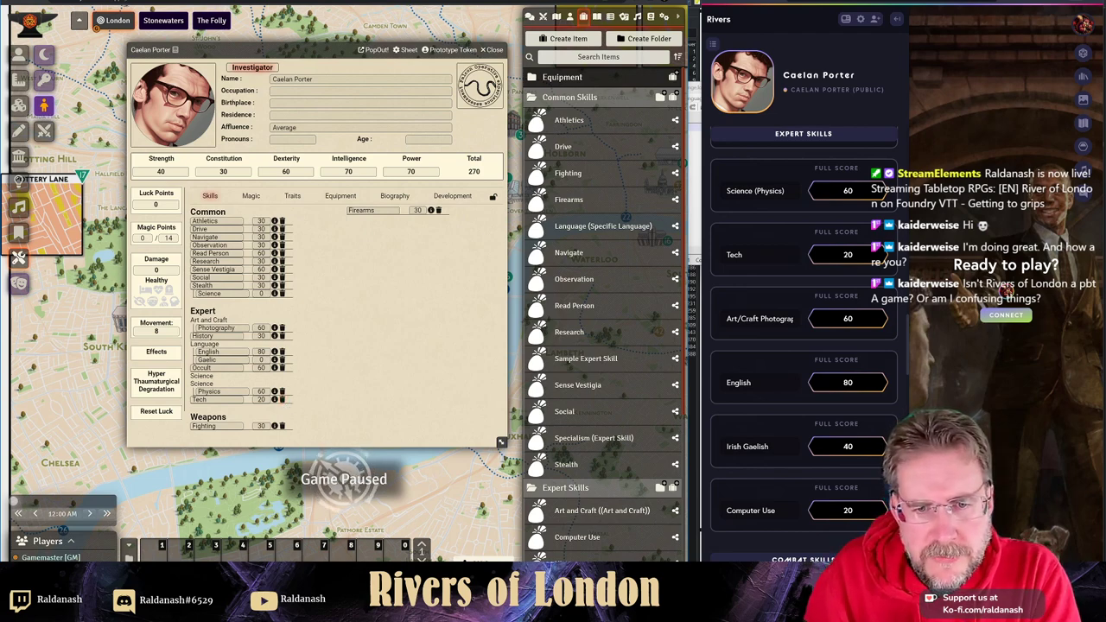
key(Tab)
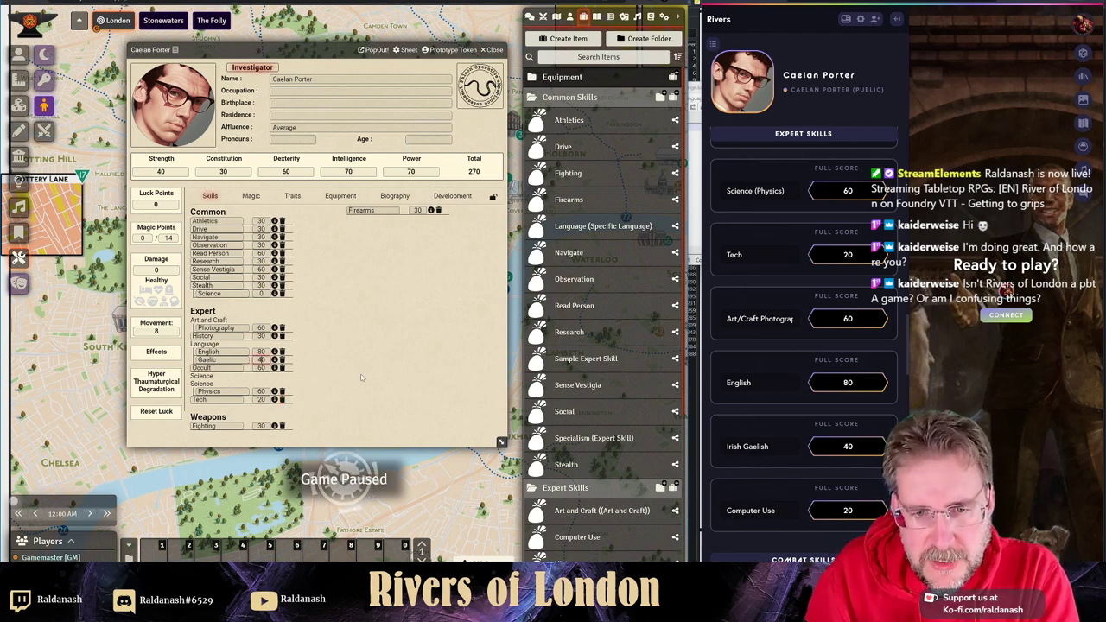
text(40)
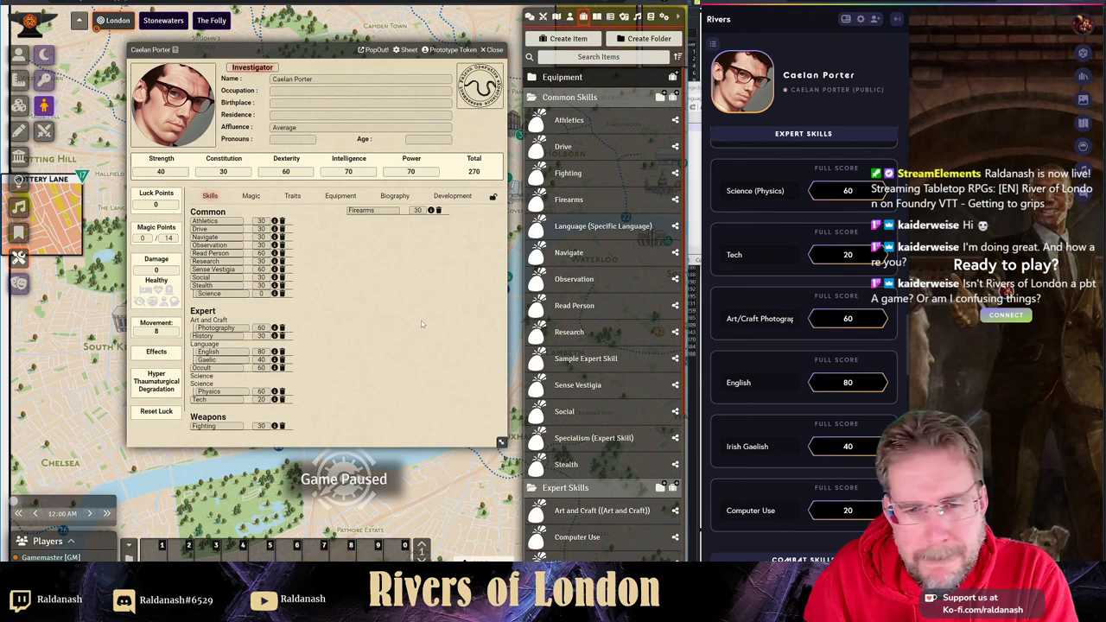
click(564, 98)
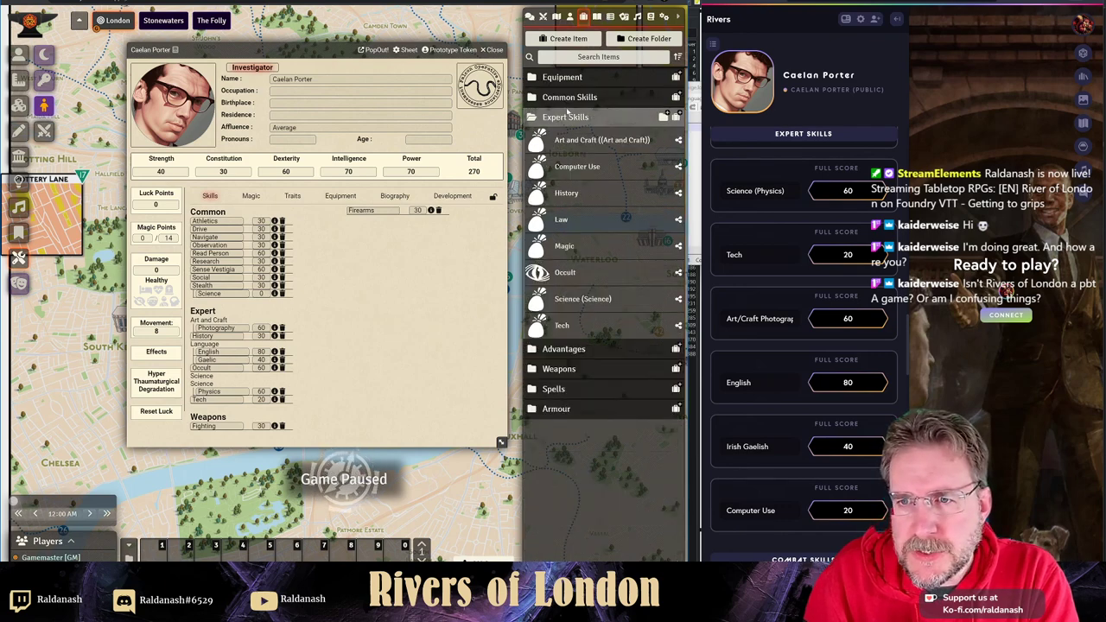
drag(577, 166, 373, 269)
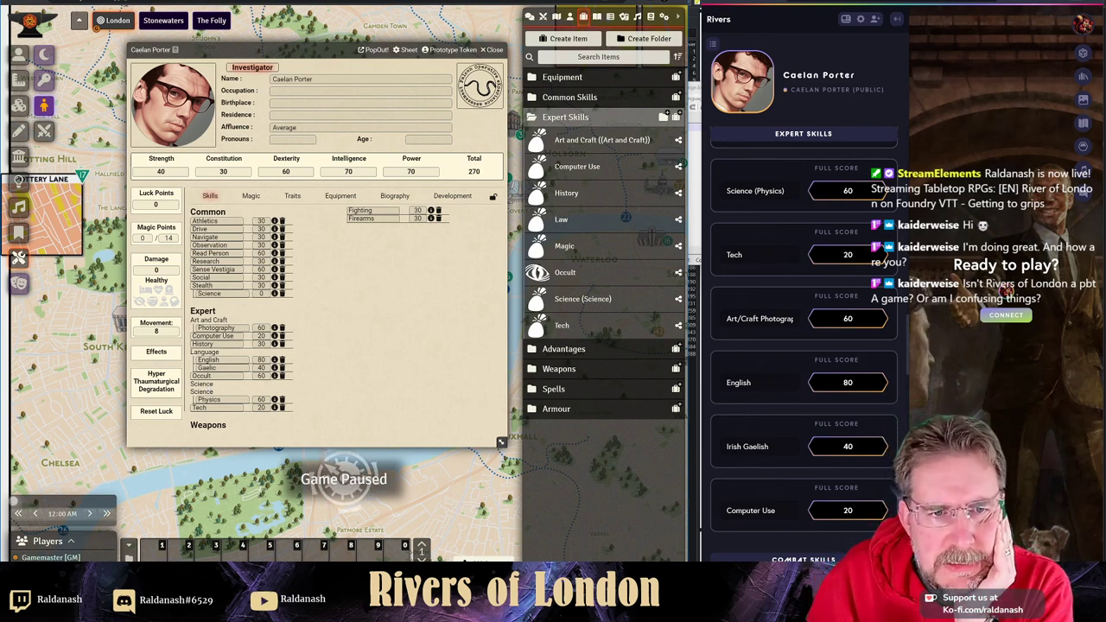
- Set the character's Luck Points to 51
scroll(742, 346, down, 3)
scroll(742, 345, up, 10)
scroll(742, 344, up, 2)
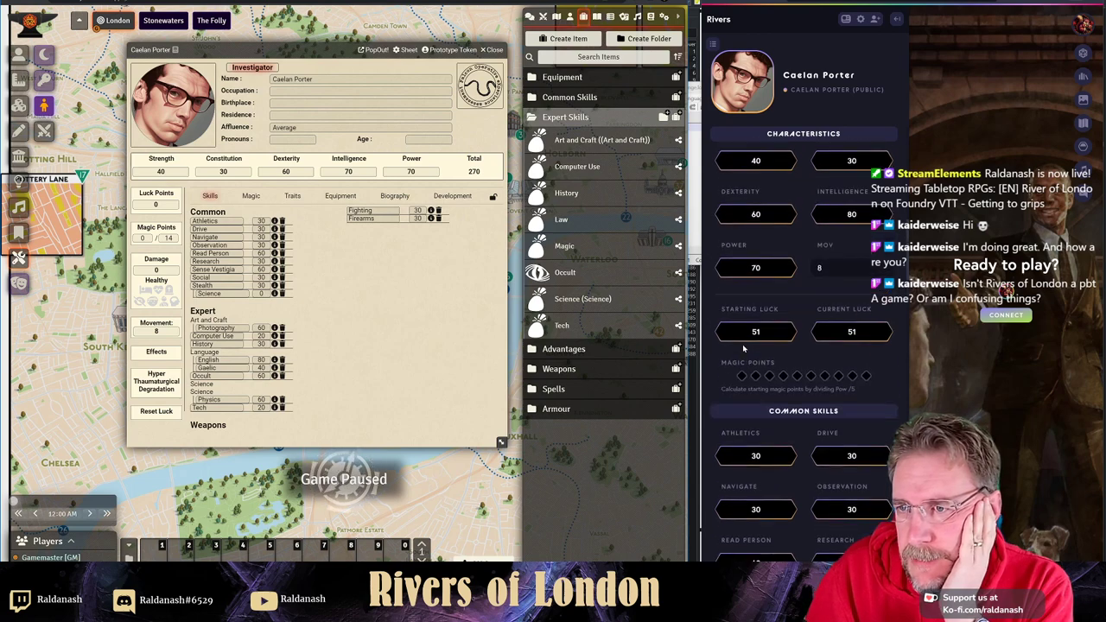
click(156, 204)
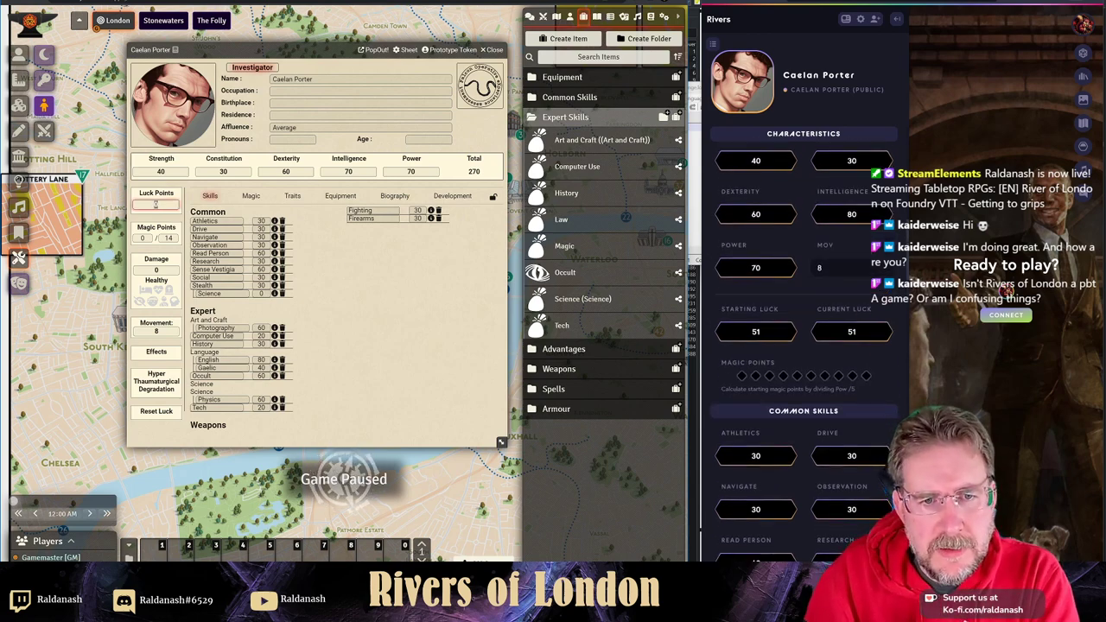
text(51)
key(Return)
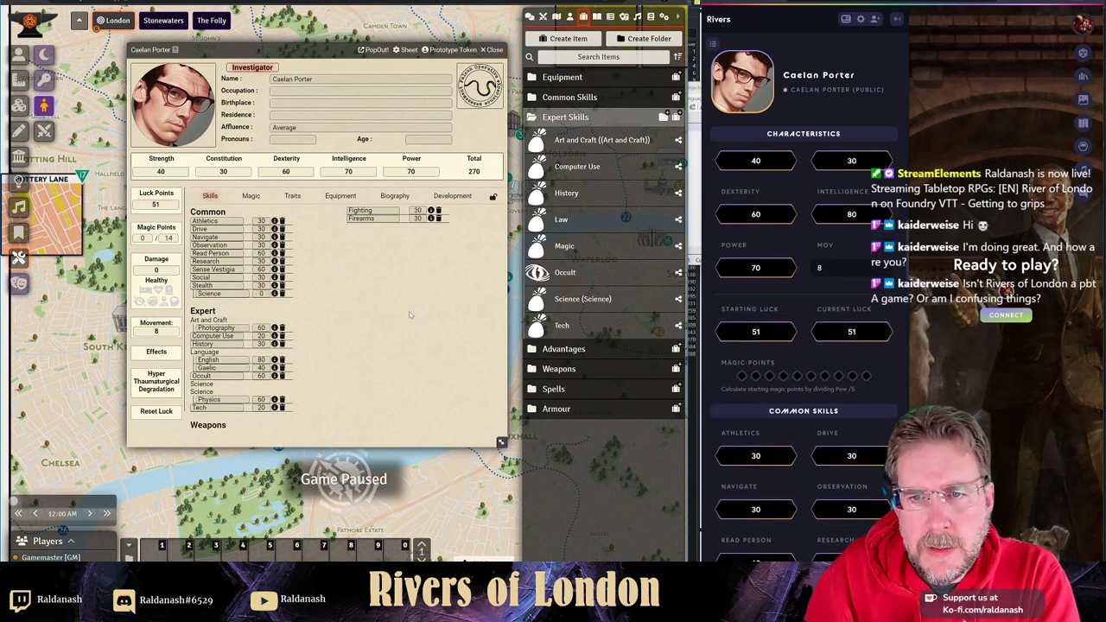
- Copy occupation Parapsychologist, birthplace Belfast and residence London from the reference sheet
scroll(855, 208, up, 5)
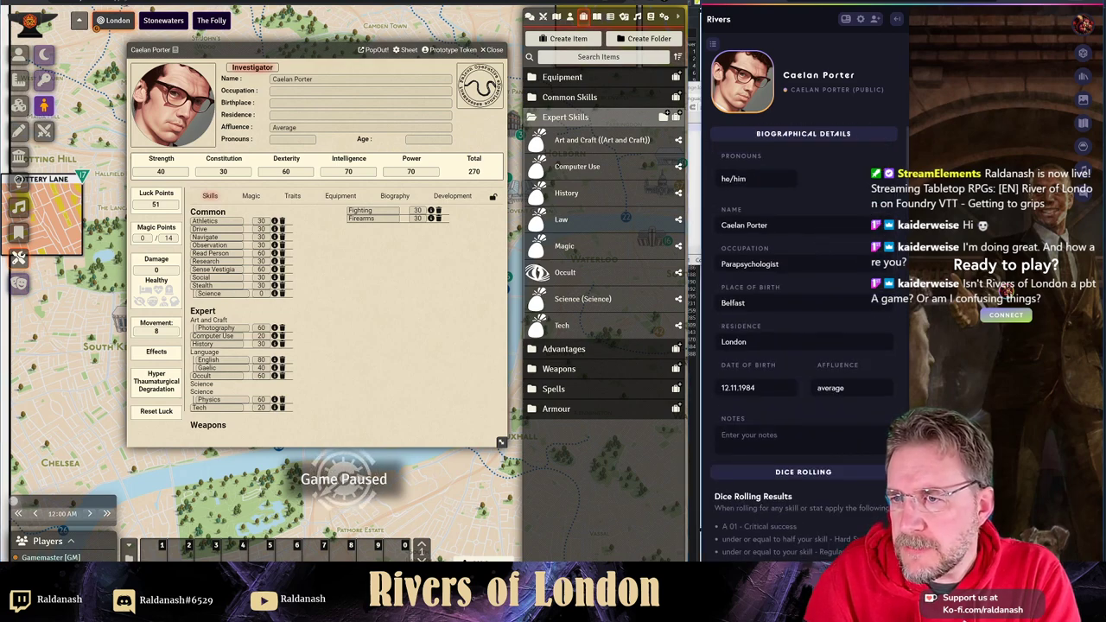
double_click(749, 264)
key(ctrl+c)
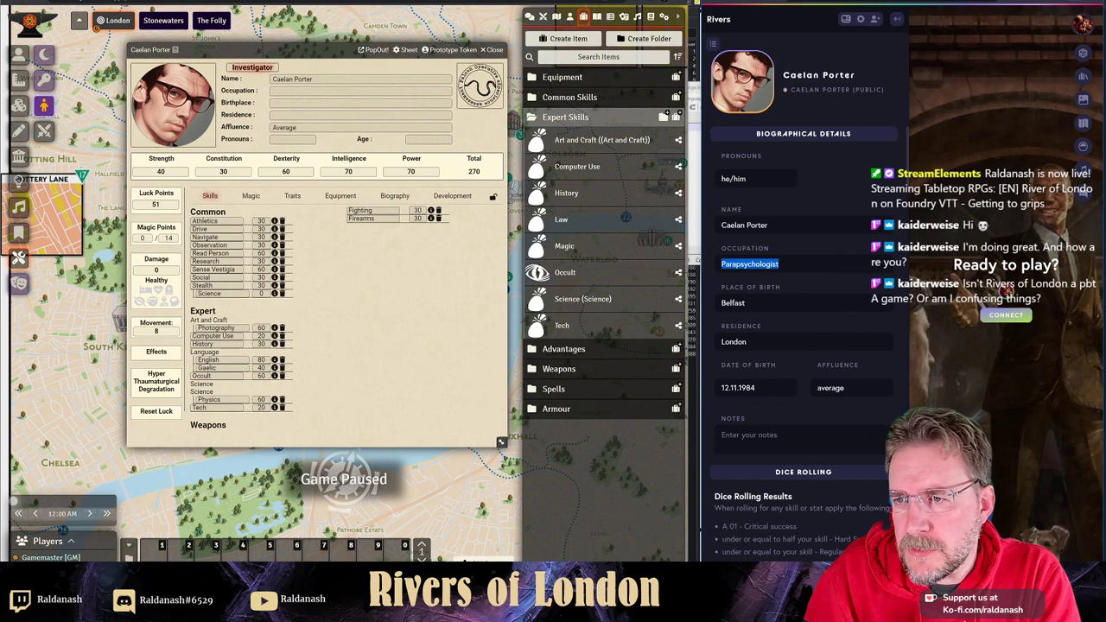
click(360, 91)
key(ctrl+v)
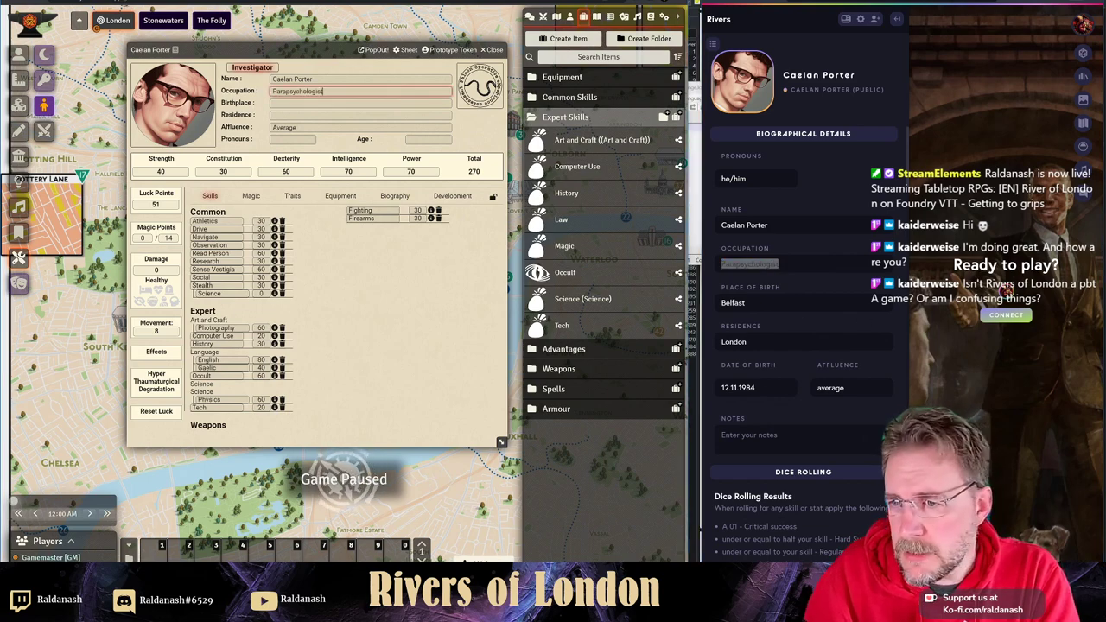
double_click(733, 302)
key(ctrl+c)
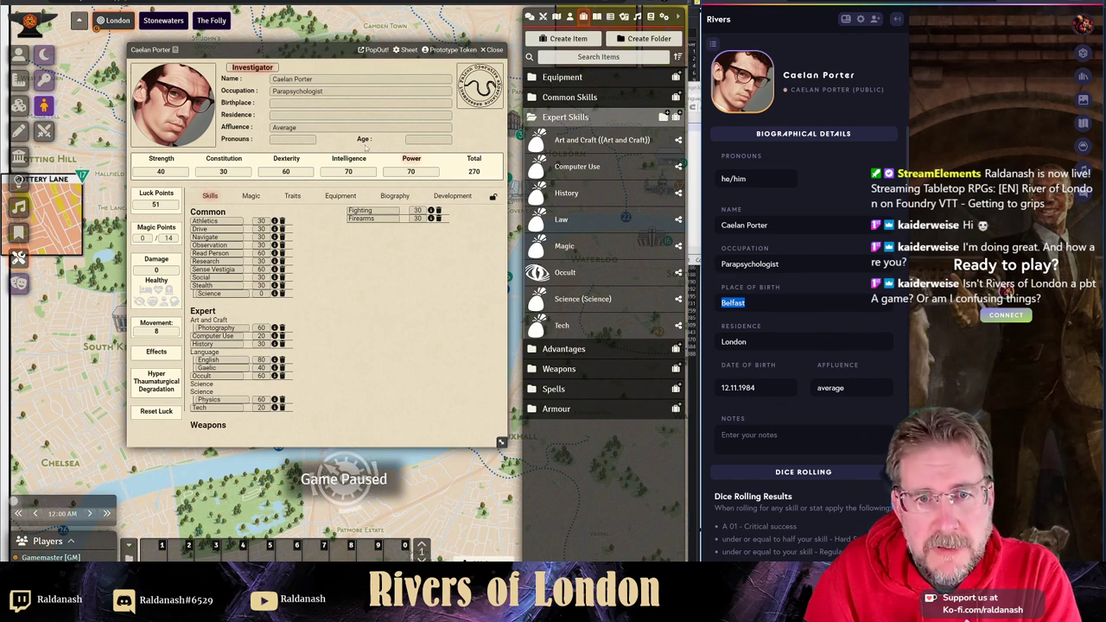
click(360, 103)
key(ctrl+v)
click(780, 282)
drag(748, 342, 712, 345)
key(ctrl+c)
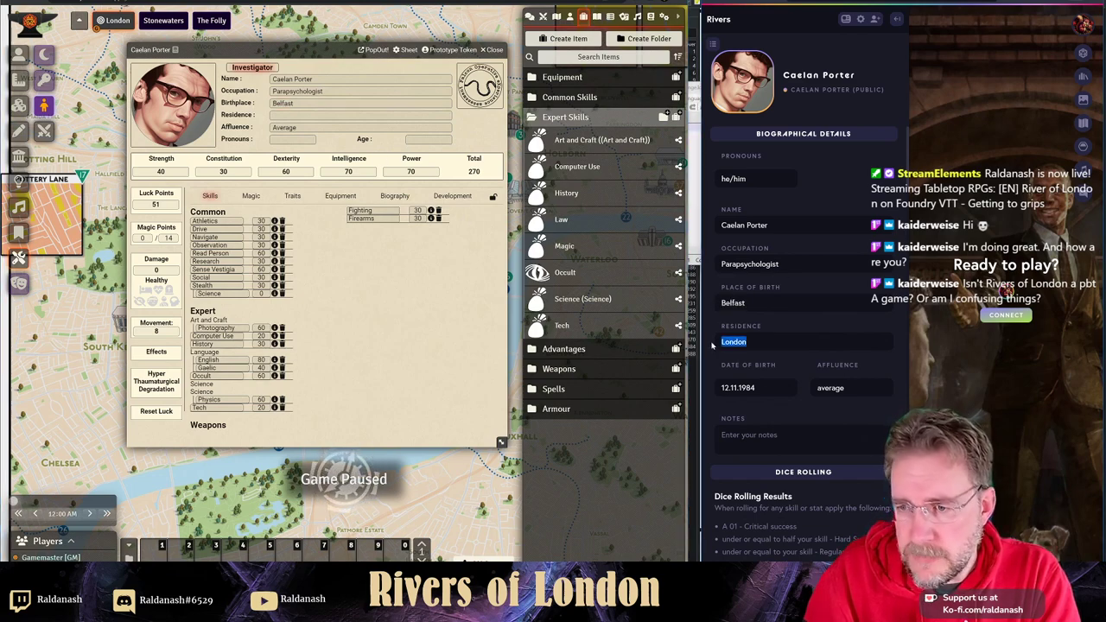
click(301, 113)
key(ctrl+v)
- Enter age 12.11.1984 and pronouns he/him on the character sheet
click(436, 140)
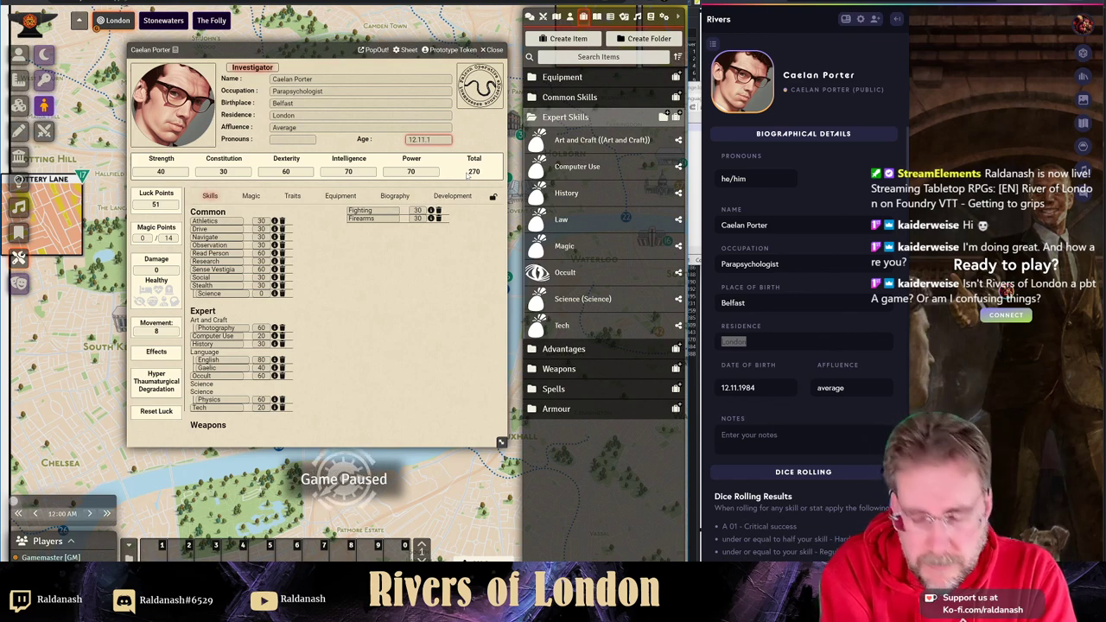
text(12.11.1984)
key(Tab)
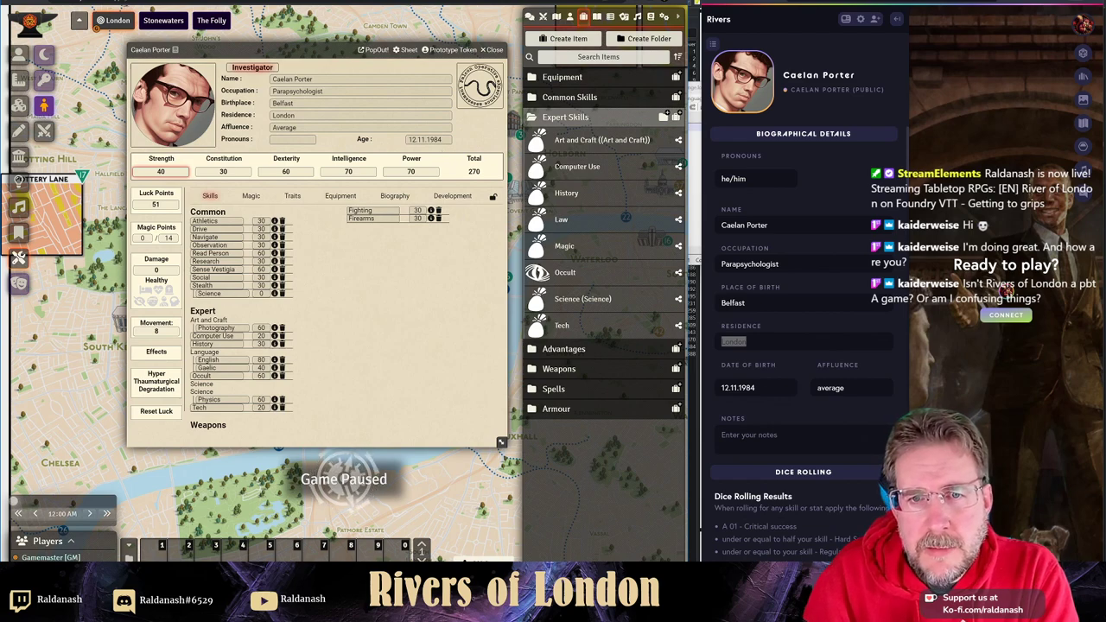
click(293, 139)
text(he/him)
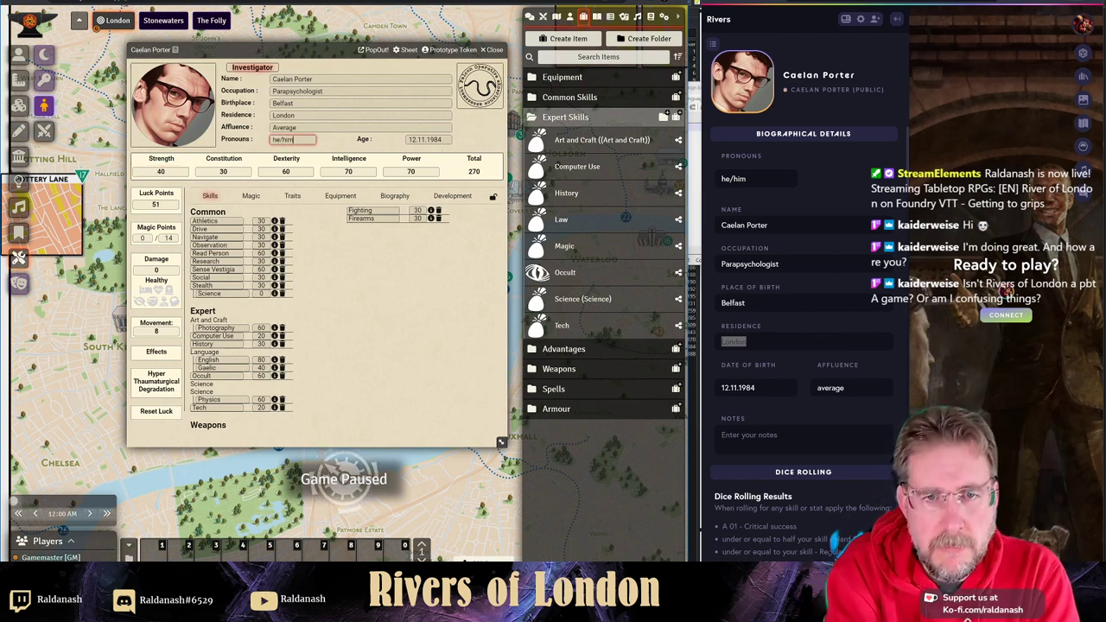
click(441, 282)
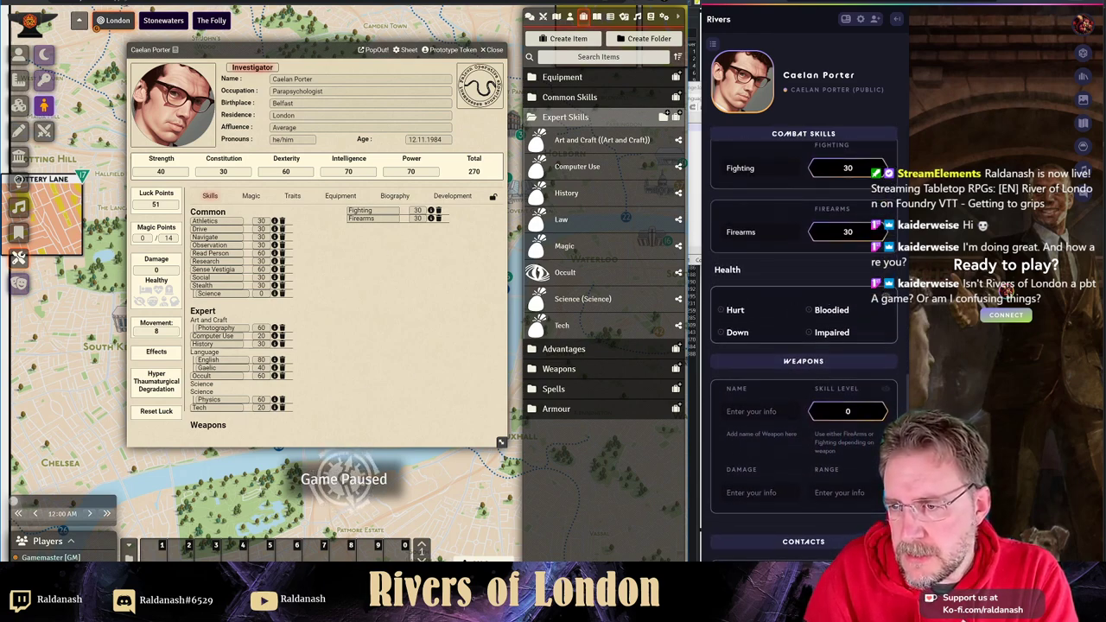
- Add a contact for the character's father with the relationship copied from the reference sheet
scroll(770, 297, down, 5)
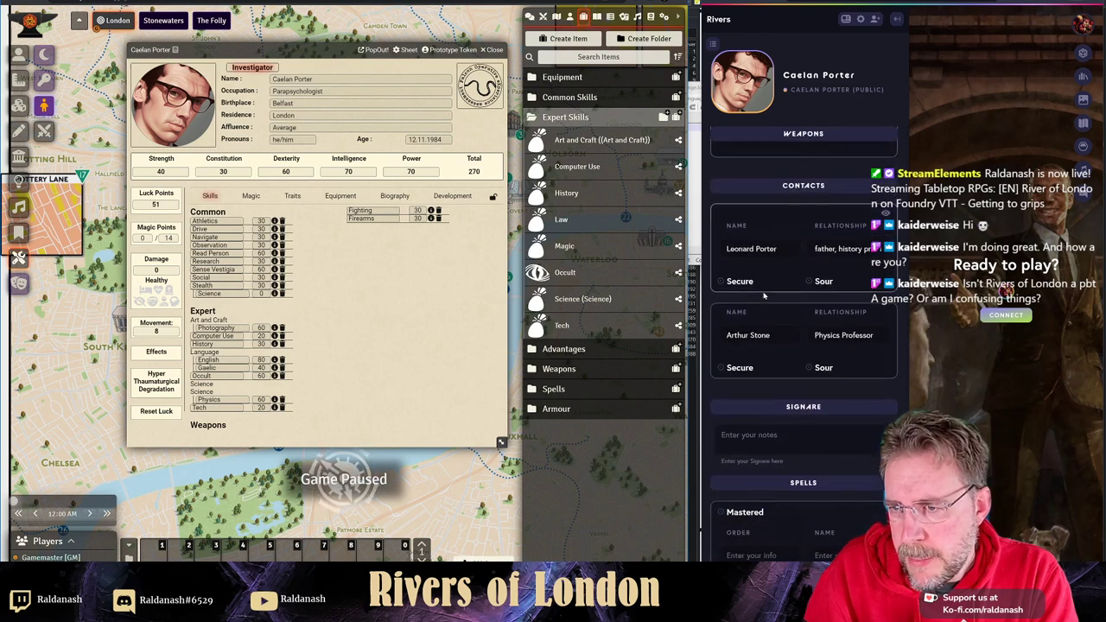
click(250, 197)
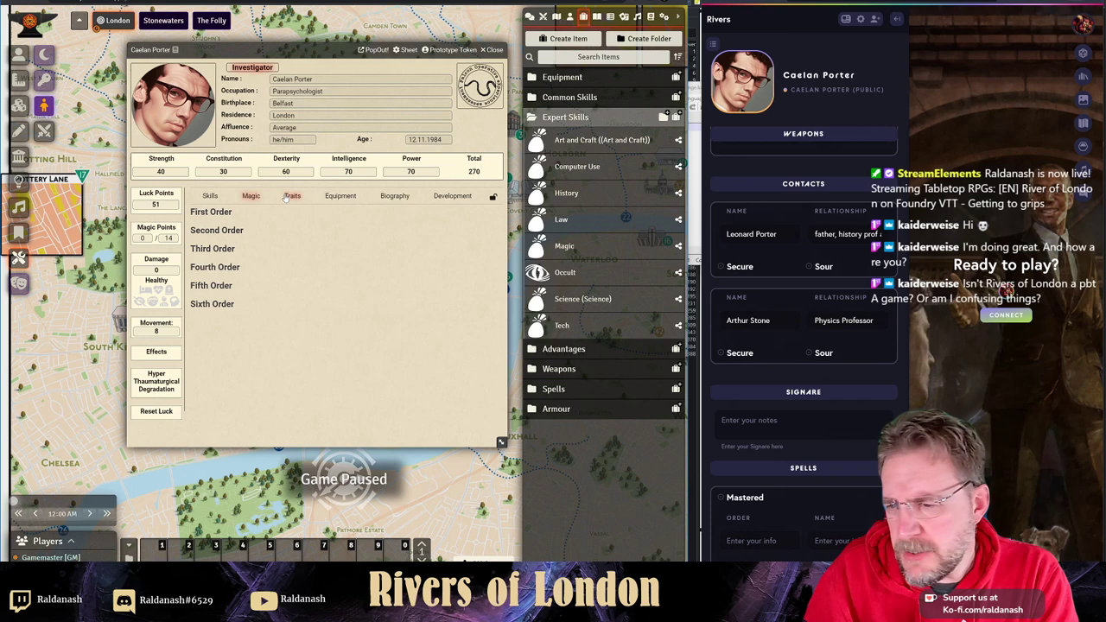
click(291, 196)
click(475, 230)
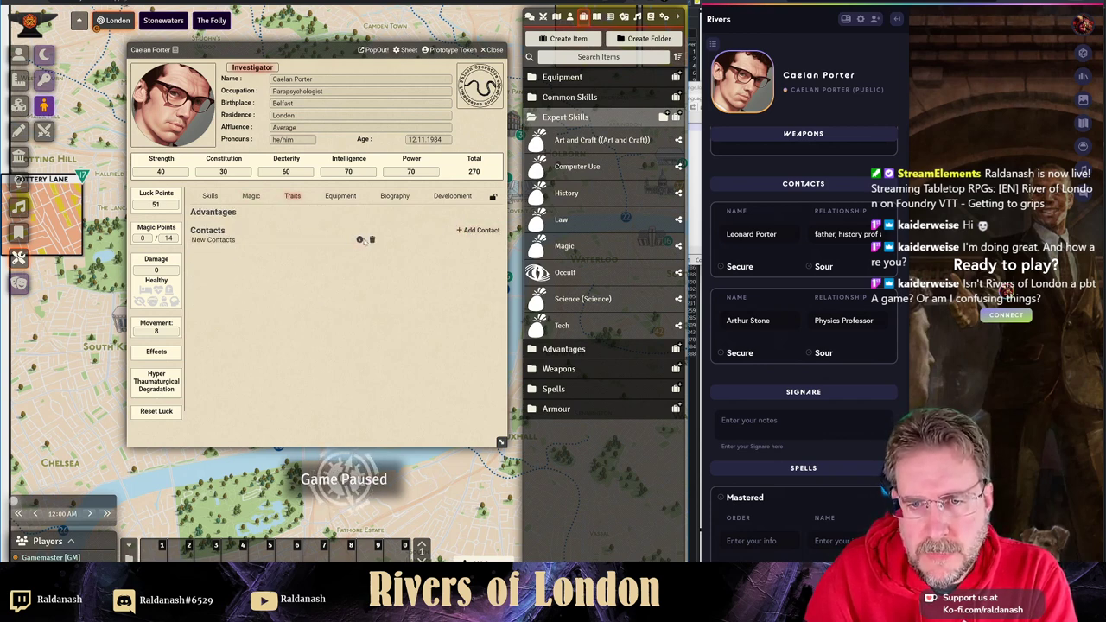
click(361, 240)
drag(283, 201, 197, 206)
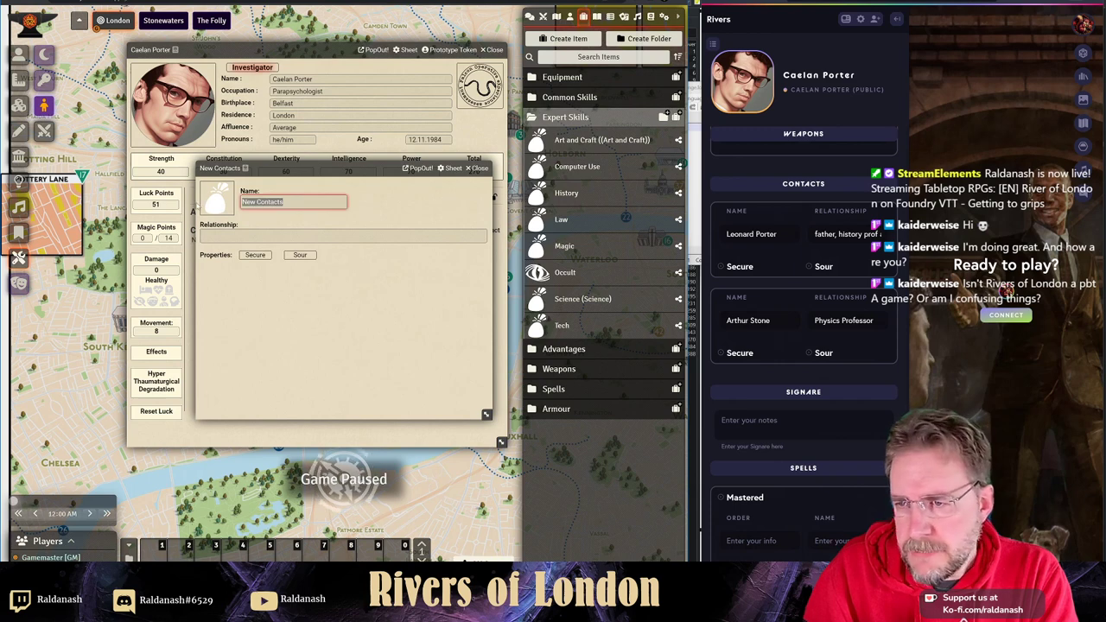
text(Leonard Porter)
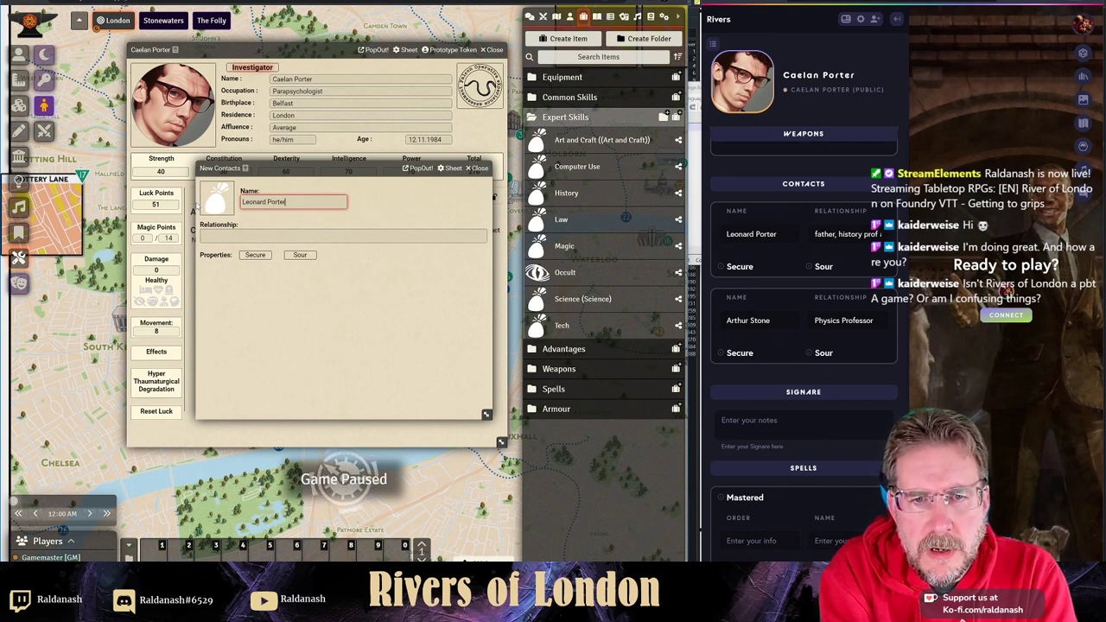
key(Tab)
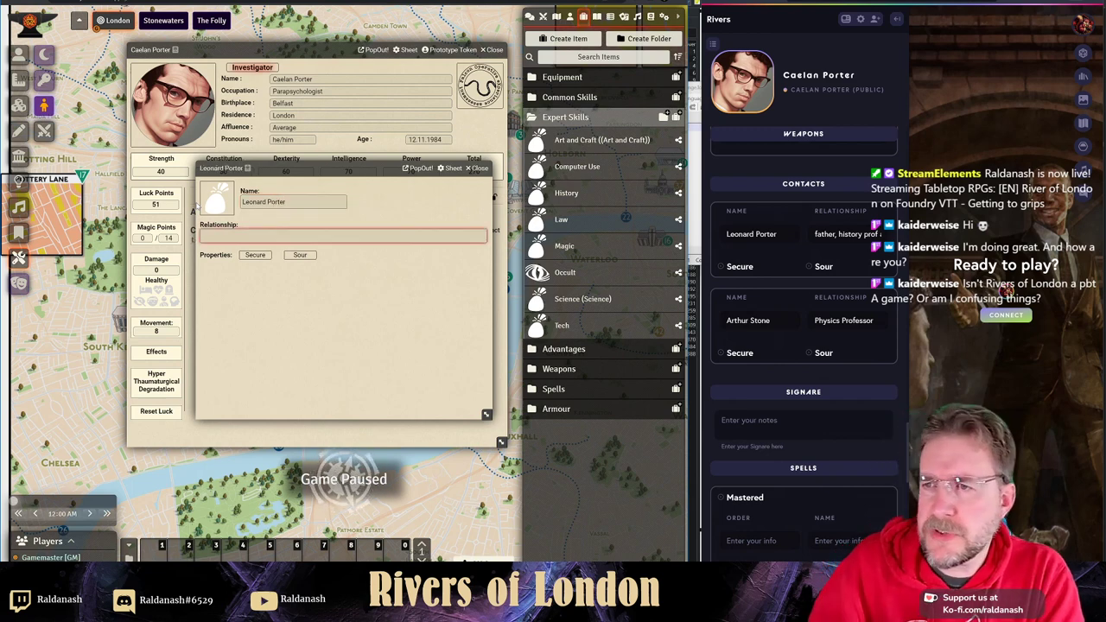
click(833, 247)
key(ctrl+a)
key(ctrl+c)
key(BackSpace)
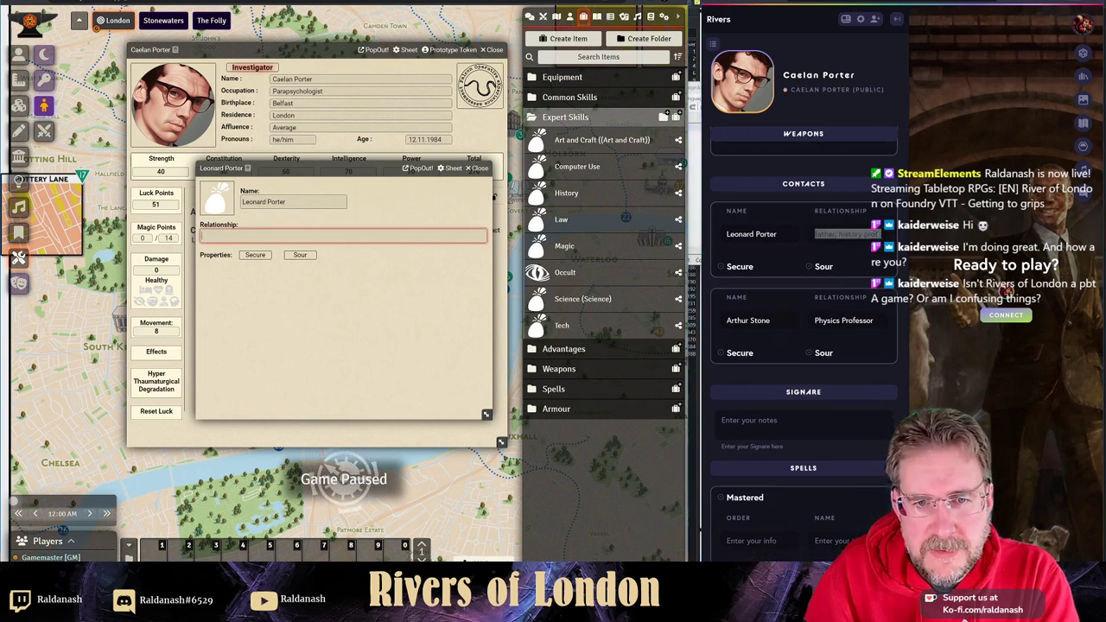
key(ctrl+v)
click(476, 168)
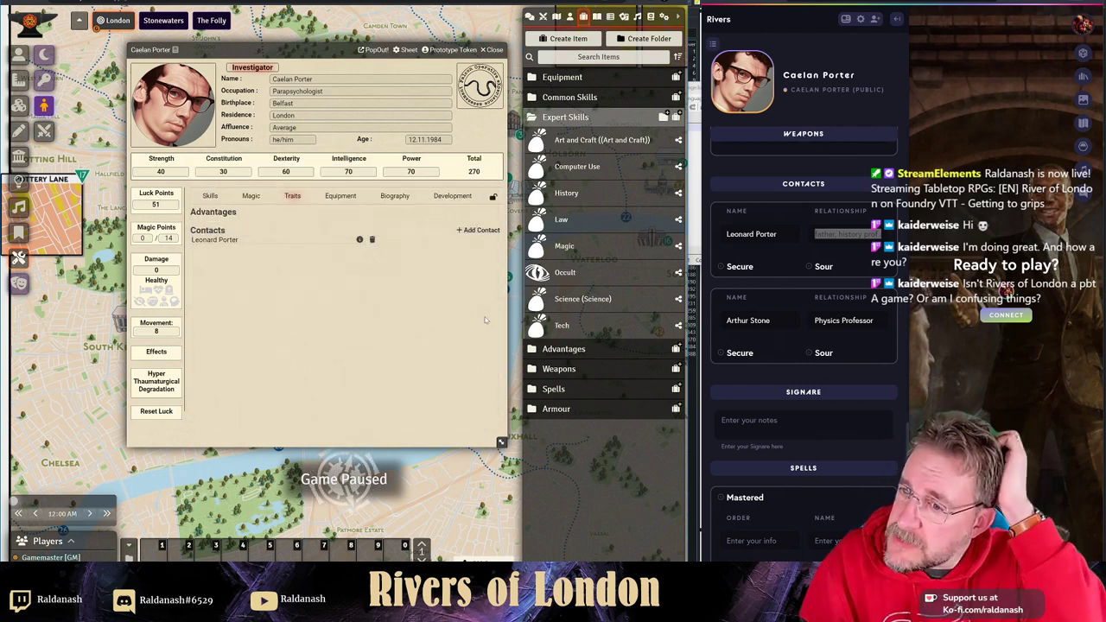
- Add a second contact with the relationship Physics Professor
click(478, 230)
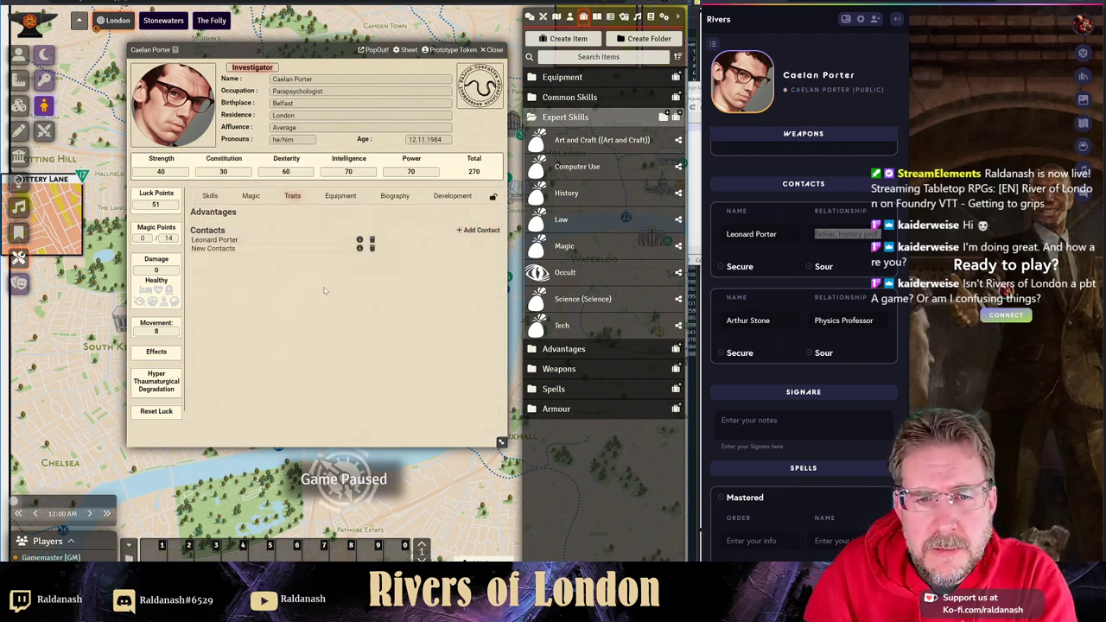
click(359, 248)
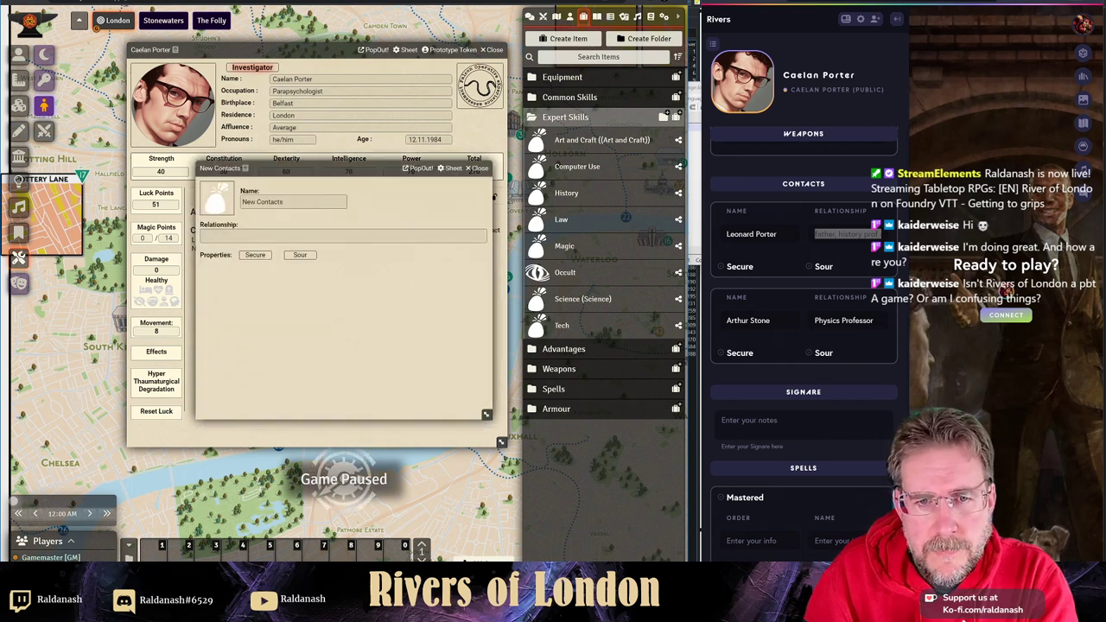
key(ctrl+a)
text(Art)
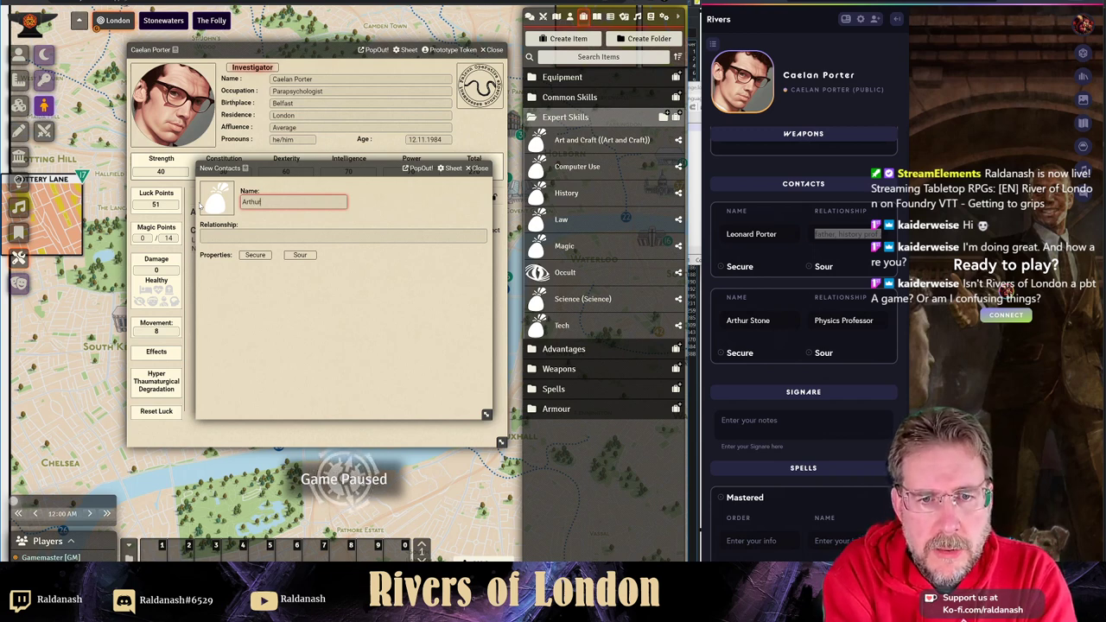
text(hur Stone)
key(Tab)
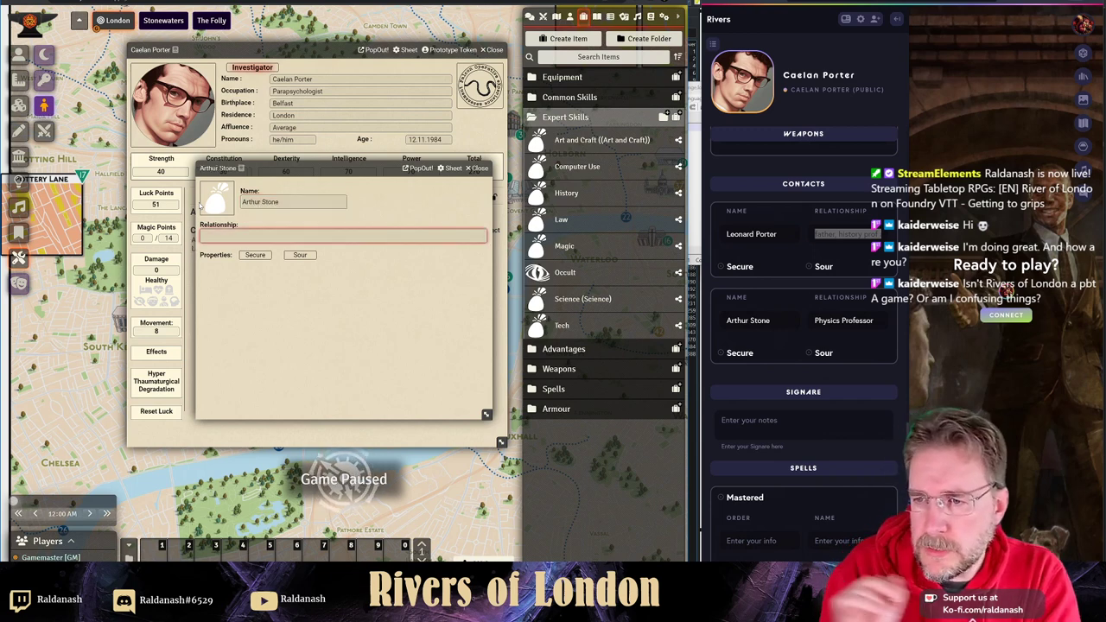
text(Physics Professor)
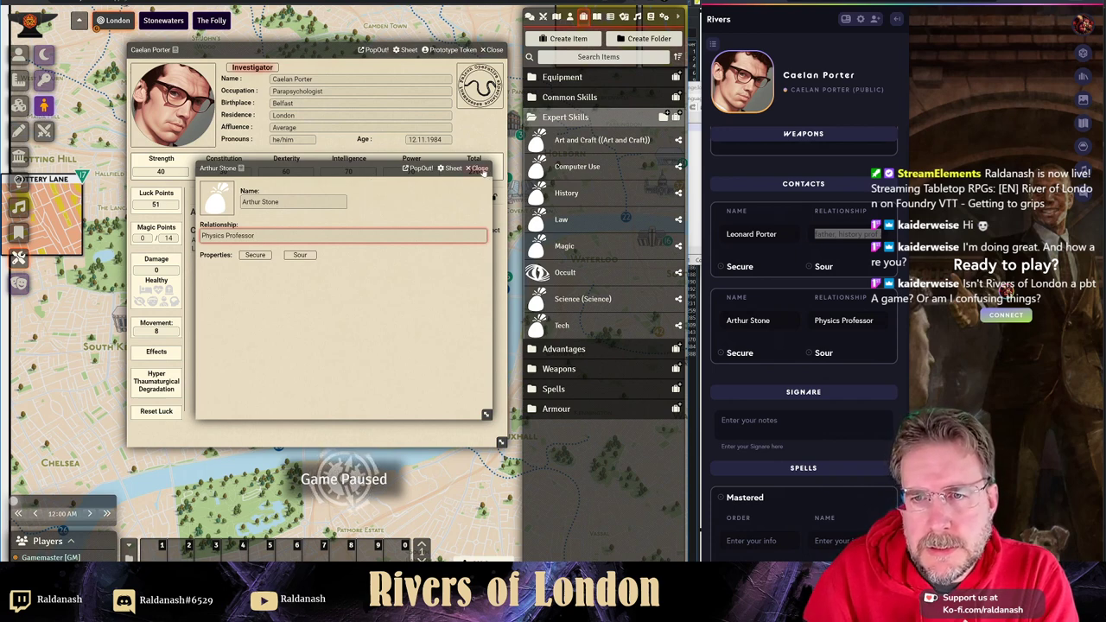
click(481, 169)
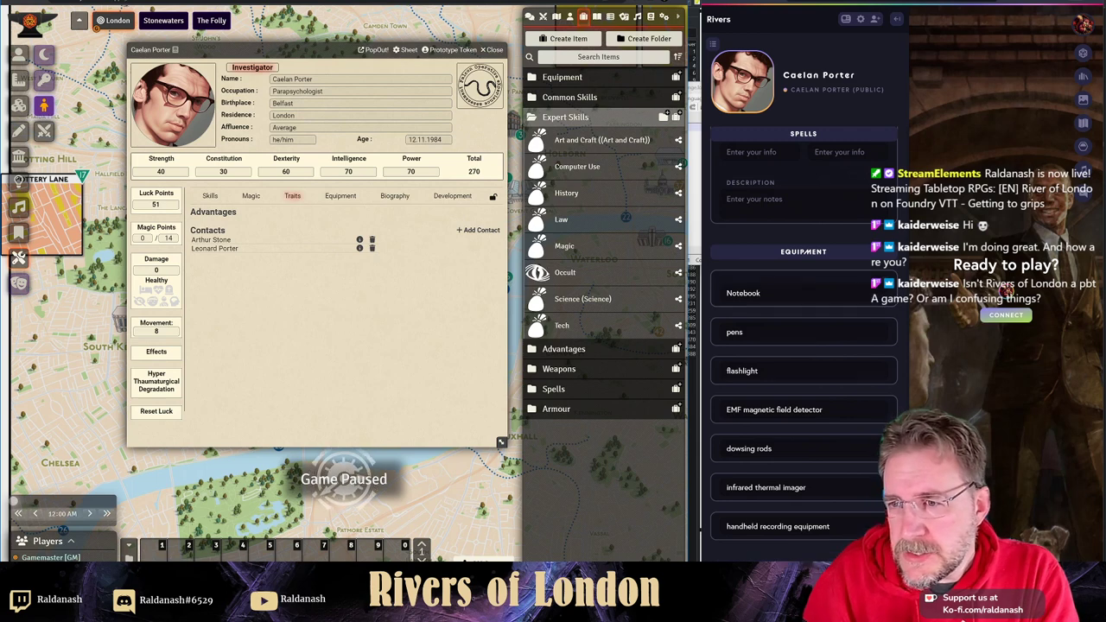
- Create a 'Magnetic Field Detector' item in the Equipment folder and drag it onto the character's Equipment
click(340, 196)
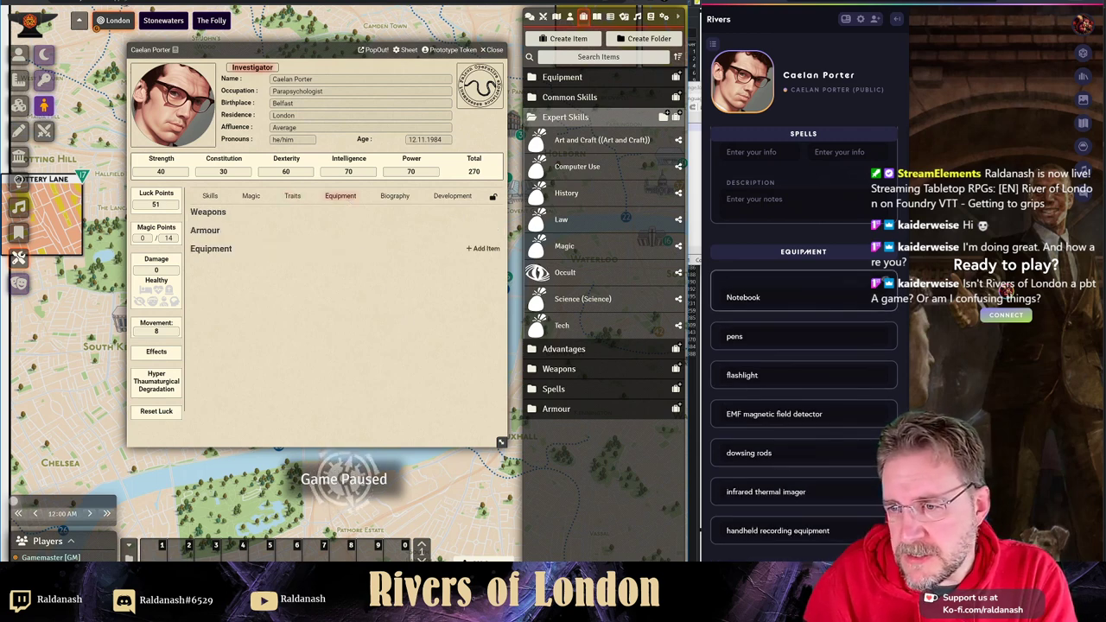
scroll(752, 436, down, 1)
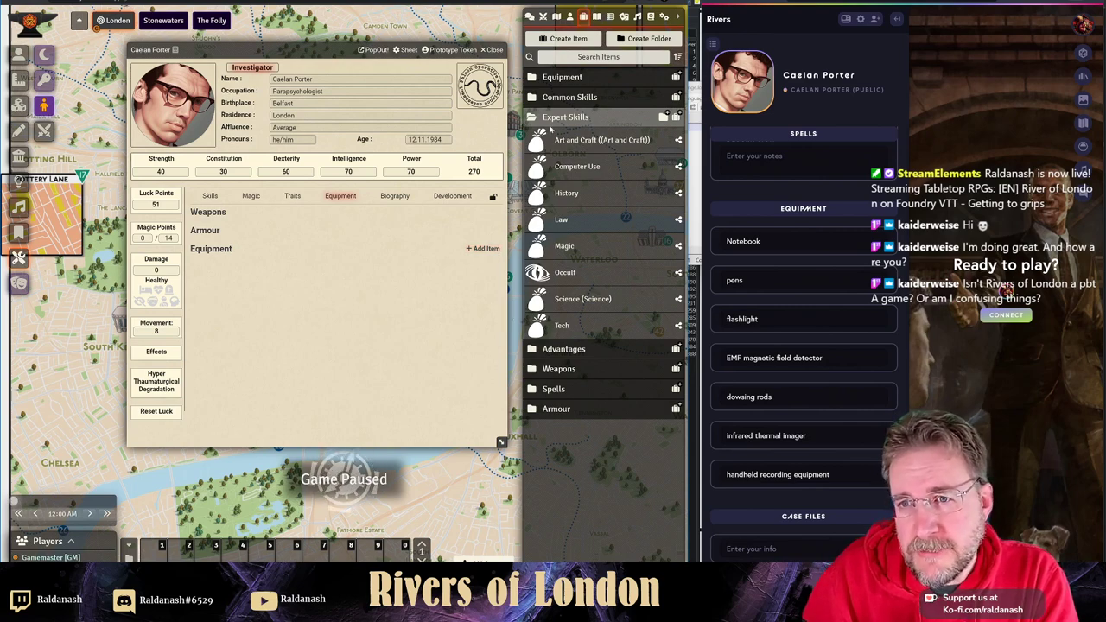
click(558, 118)
click(562, 78)
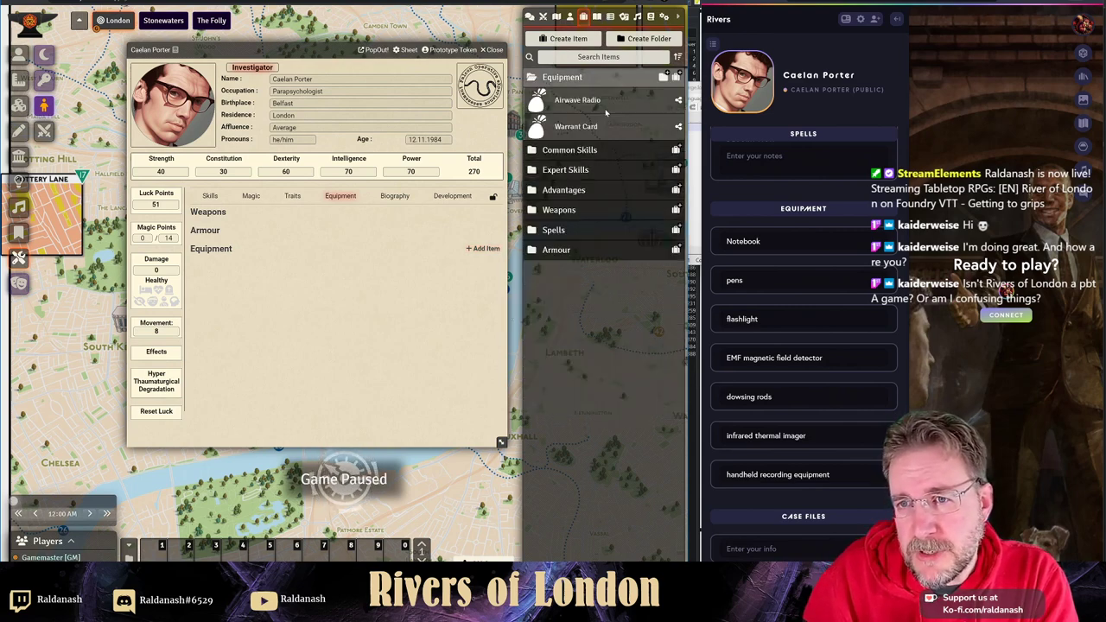
click(676, 78)
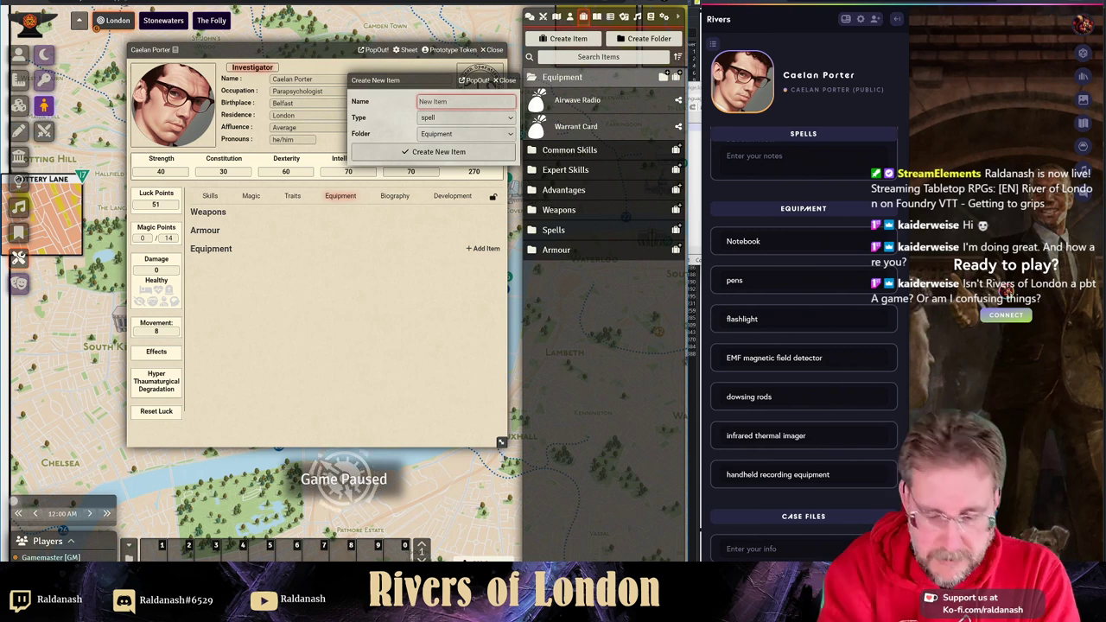
text(Magnetic F)
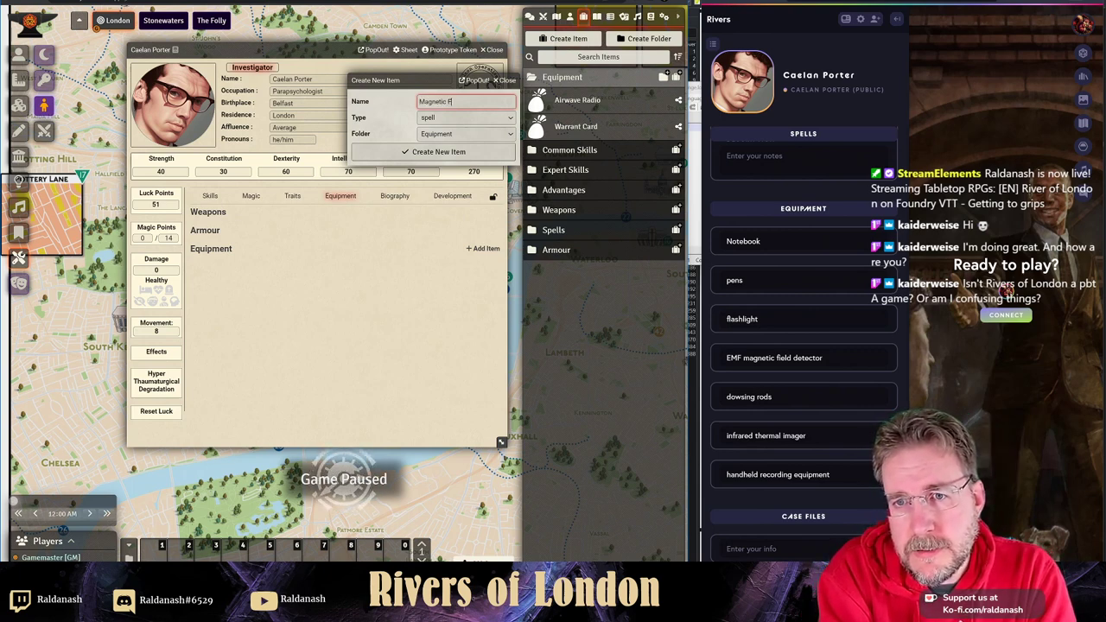
text(ield Detector)
key(Tab)
key(i)
key(Return)
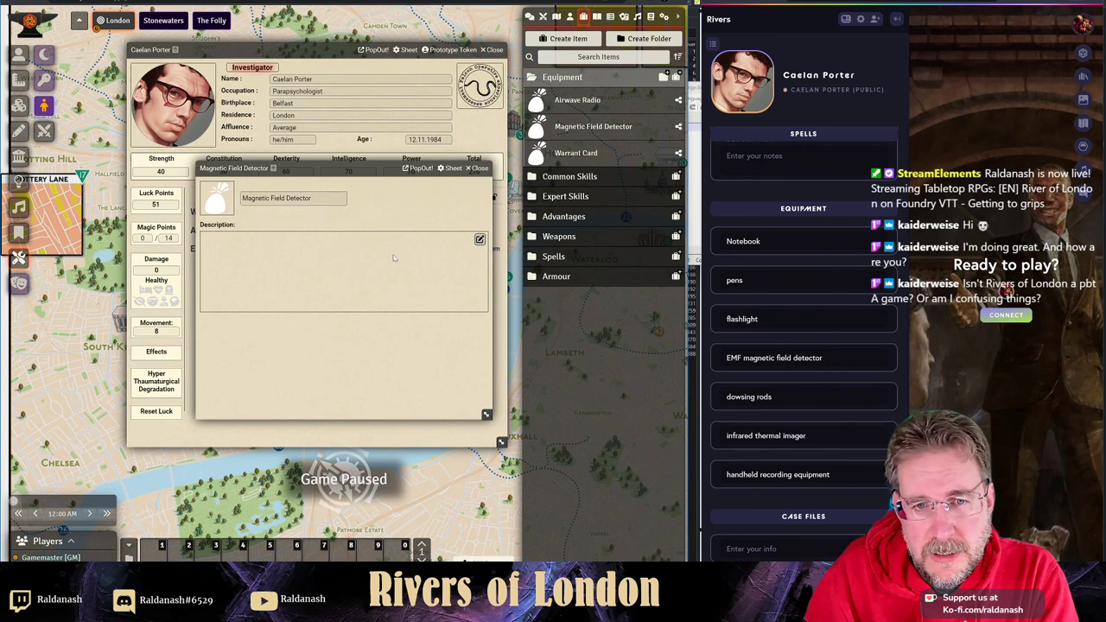
click(478, 168)
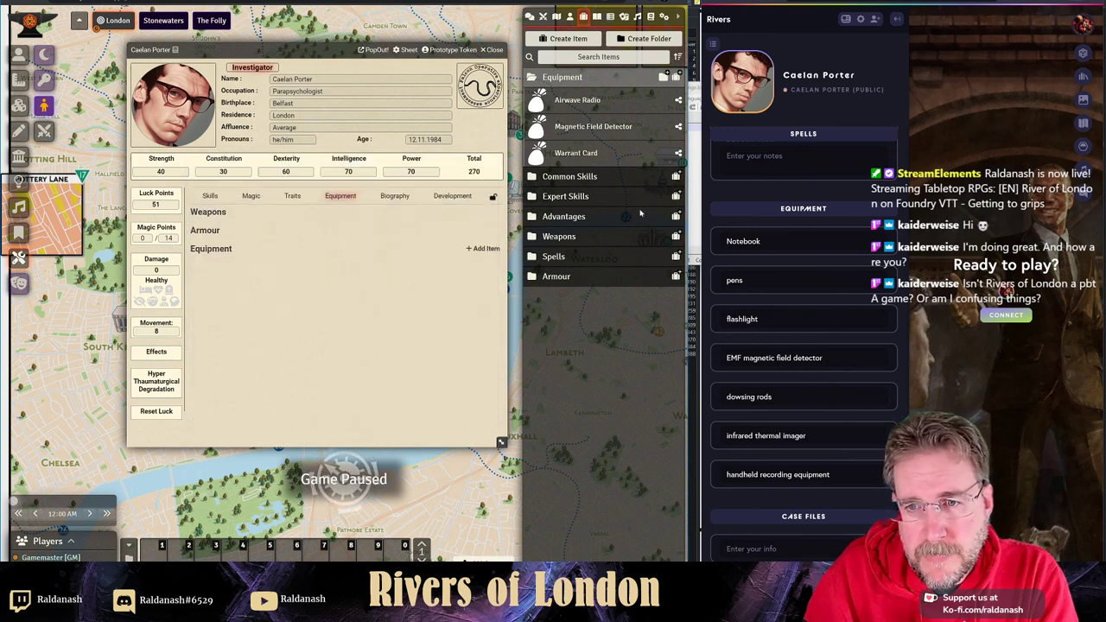
drag(599, 131, 313, 322)
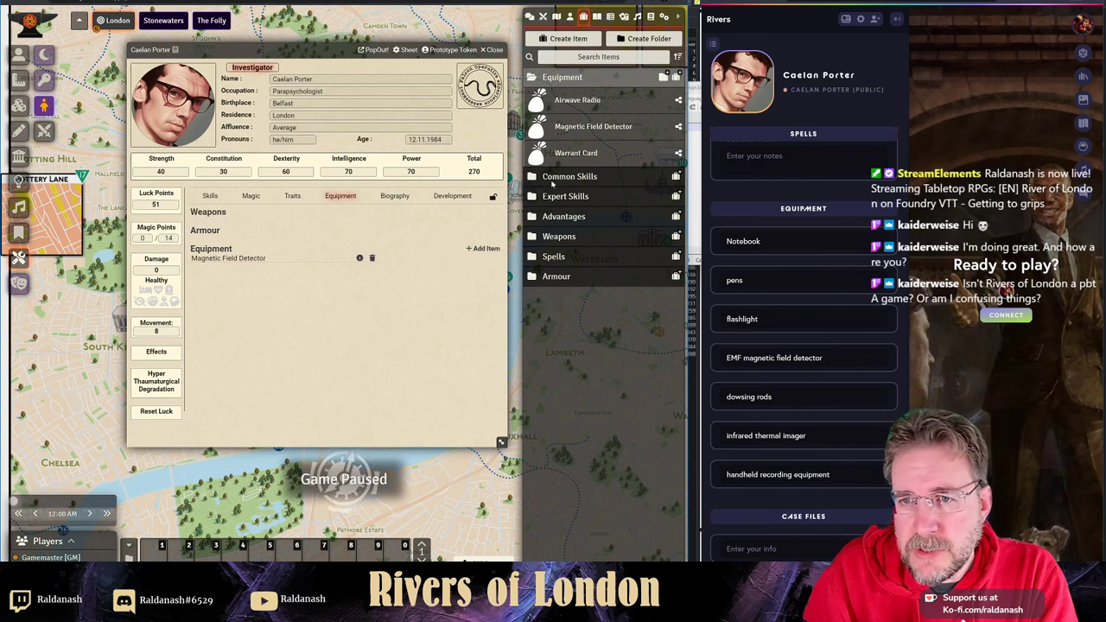
- Add a new equipment entry named 'Dowsing Rod'
click(483, 248)
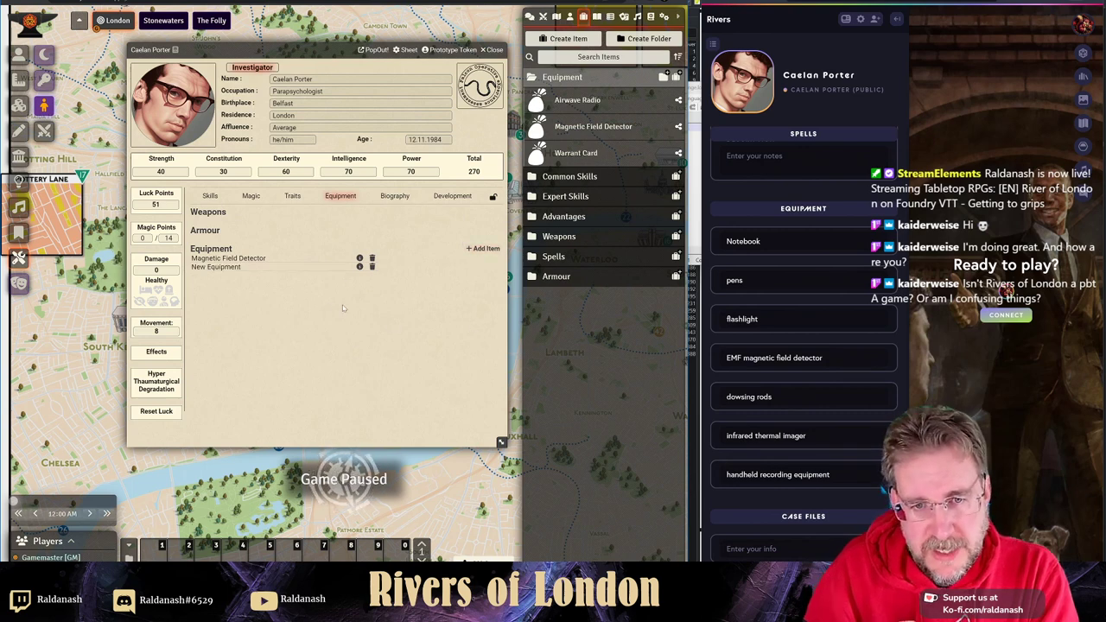
click(360, 266)
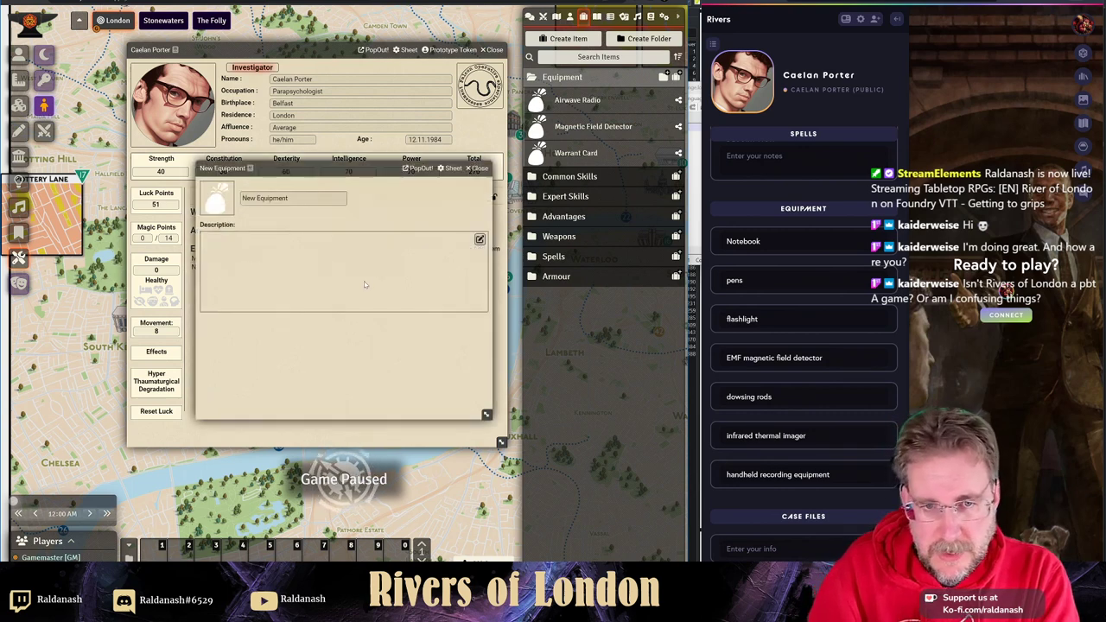
click(294, 198)
key(ctrl+a)
text(Do)
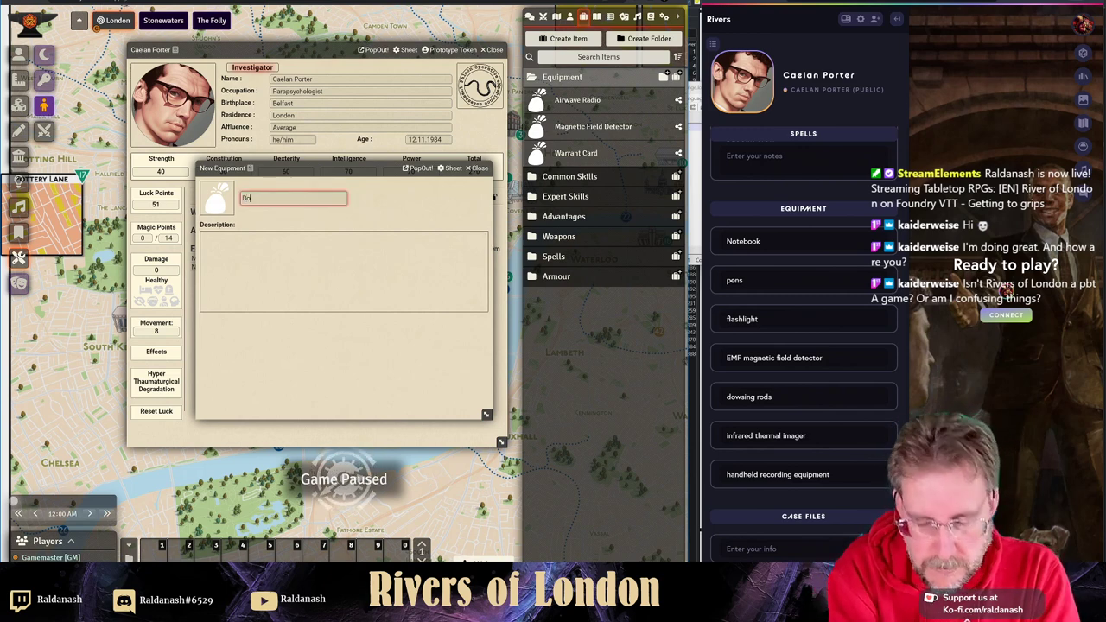
text(wsing Rod)
key(Return)
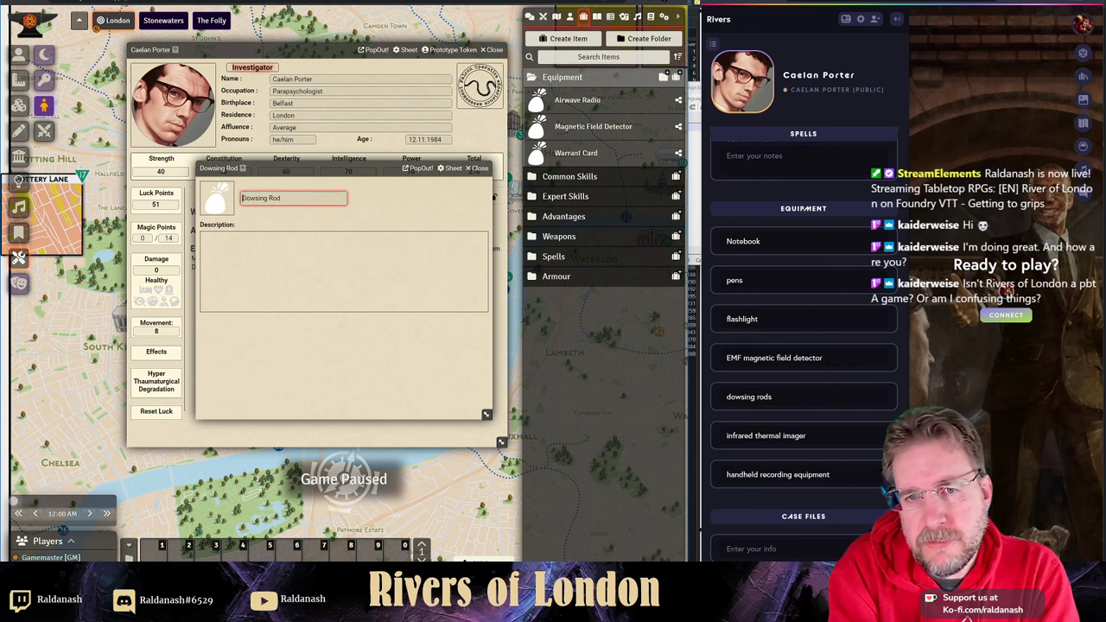
click(484, 168)
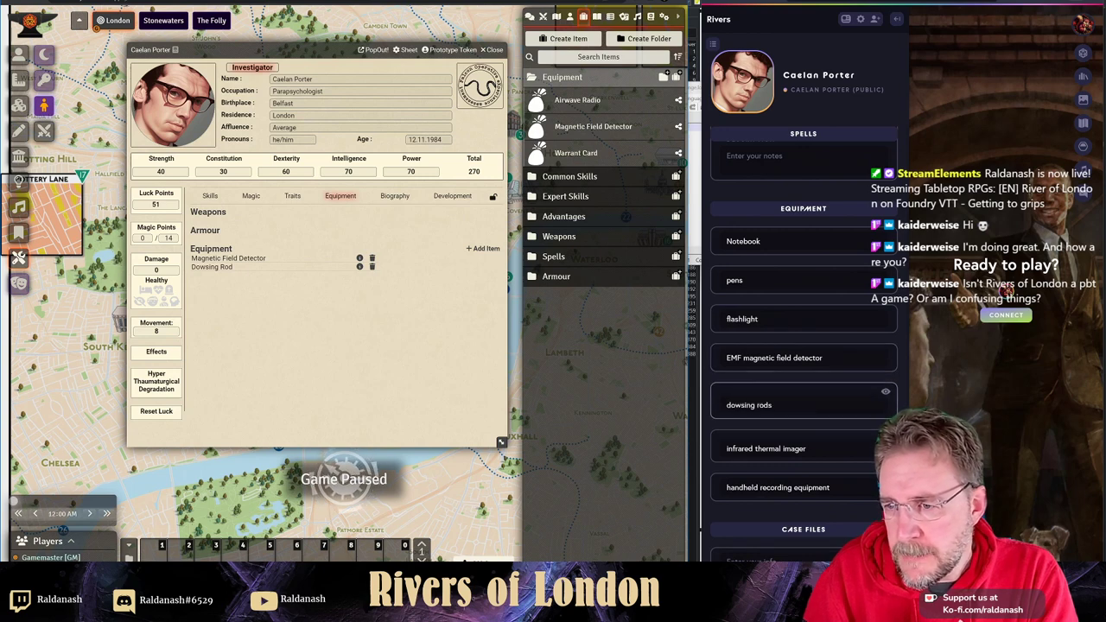
- Add another equipment entry named 'Infrared Thermal Imager'
click(482, 249)
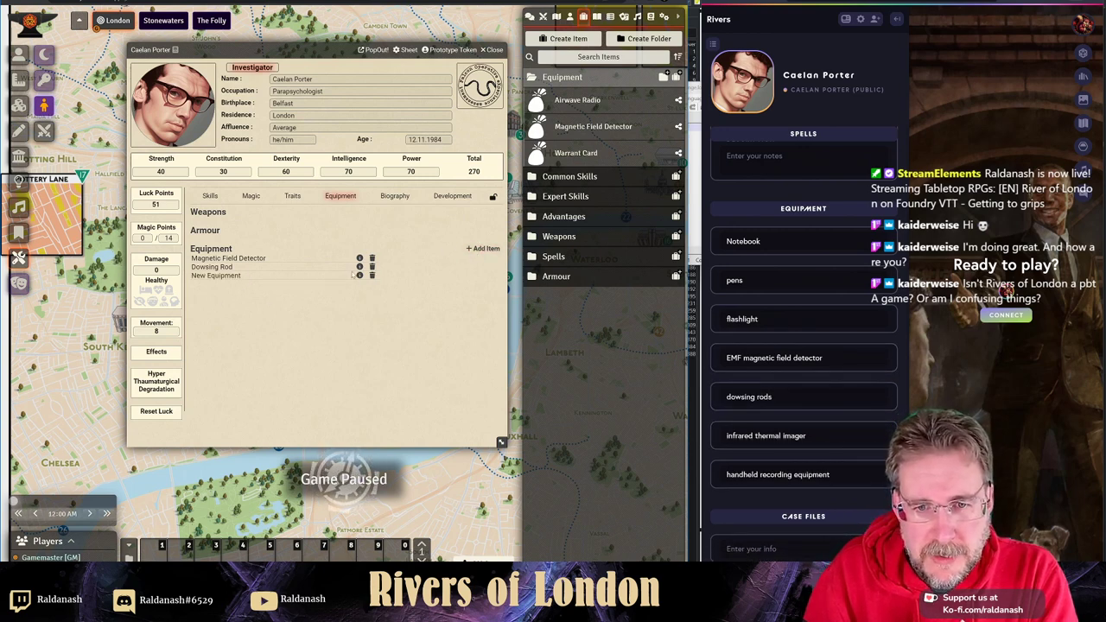
click(360, 275)
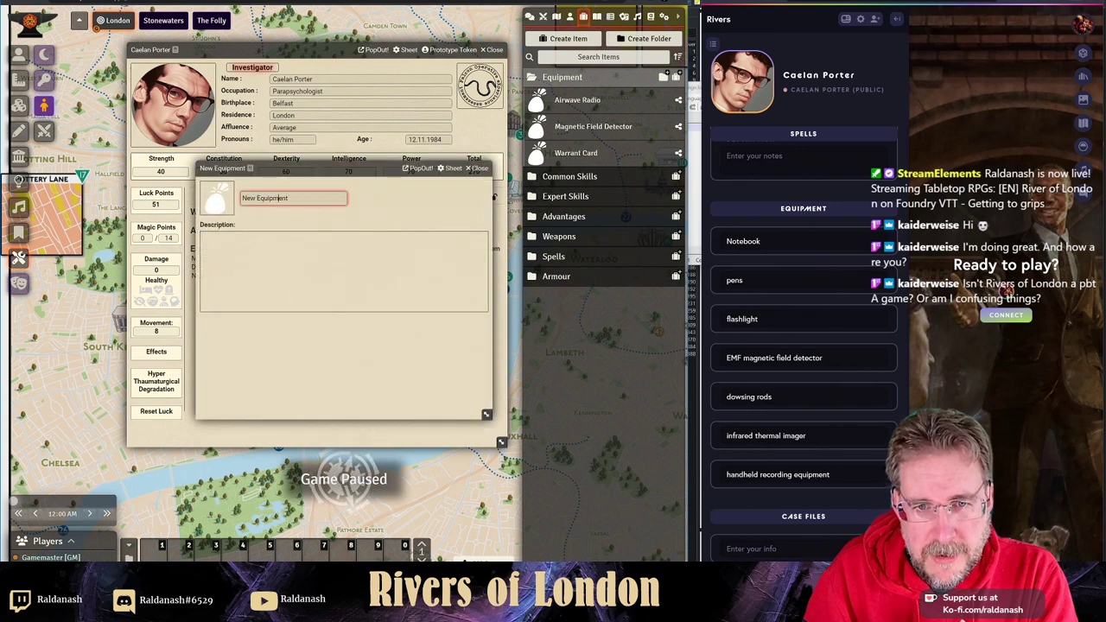
key(ctrl+a)
text(I)
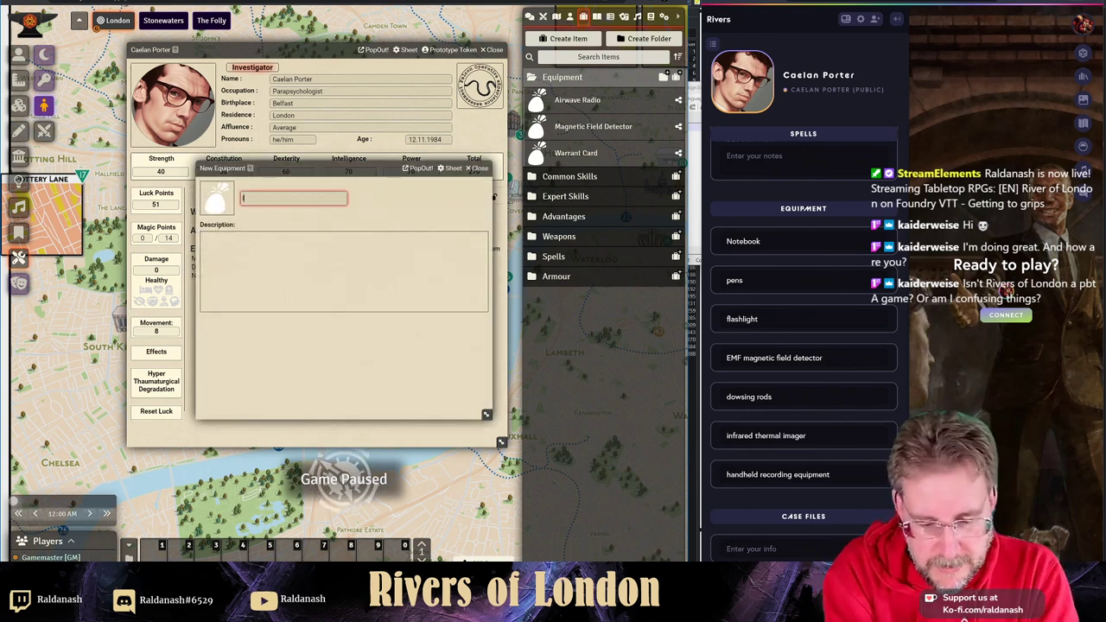
text(nfrared R)
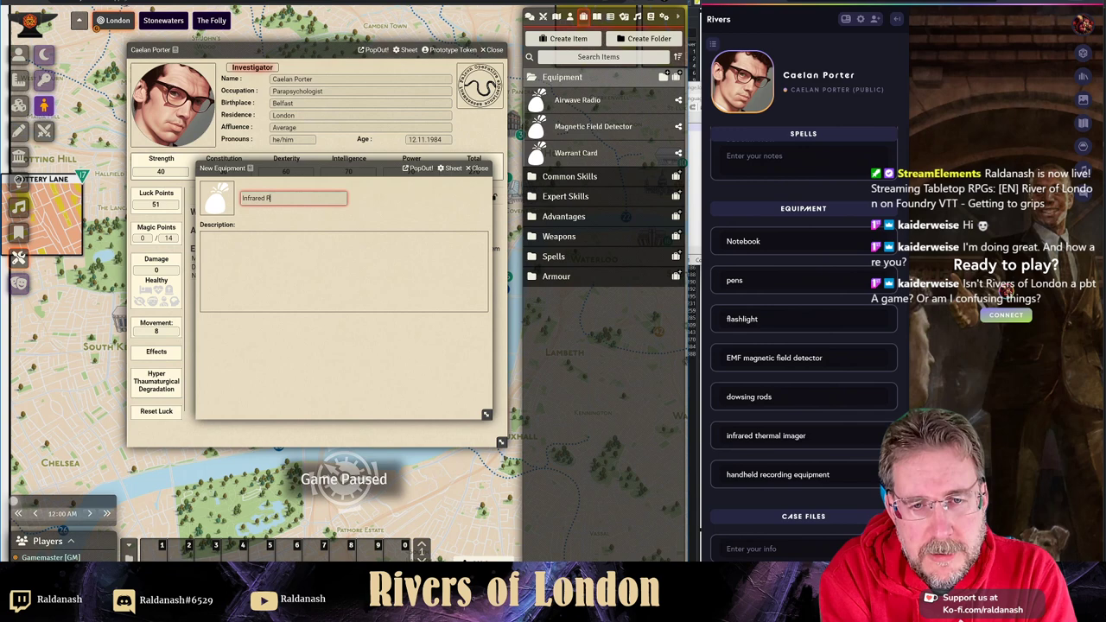
key(BackSpace)
text(Thermal Im)
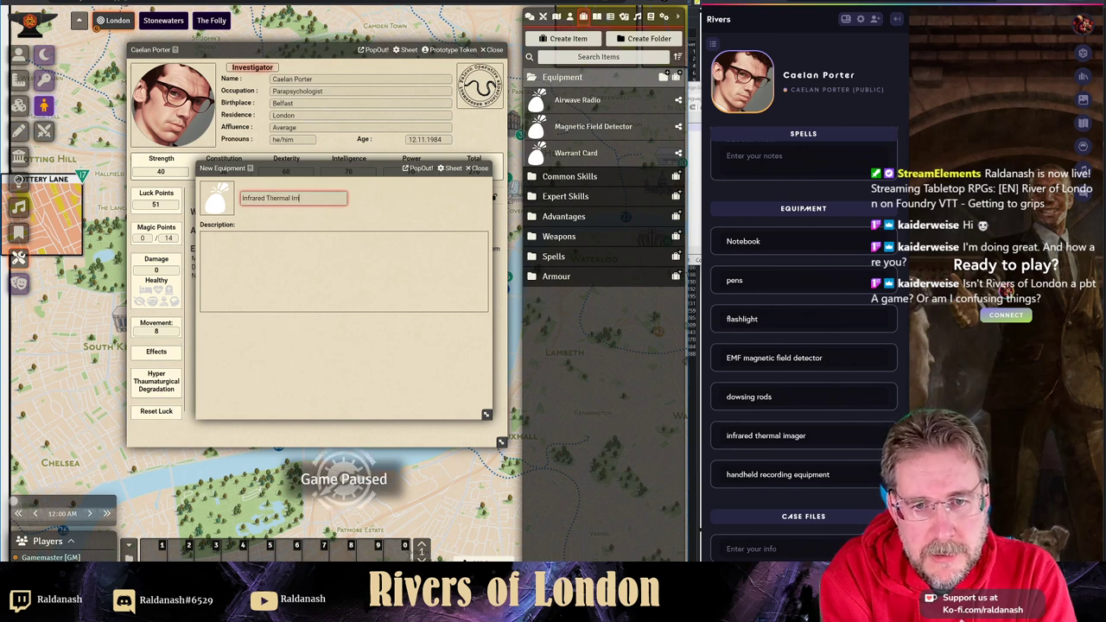
text(ager)
key(Return)
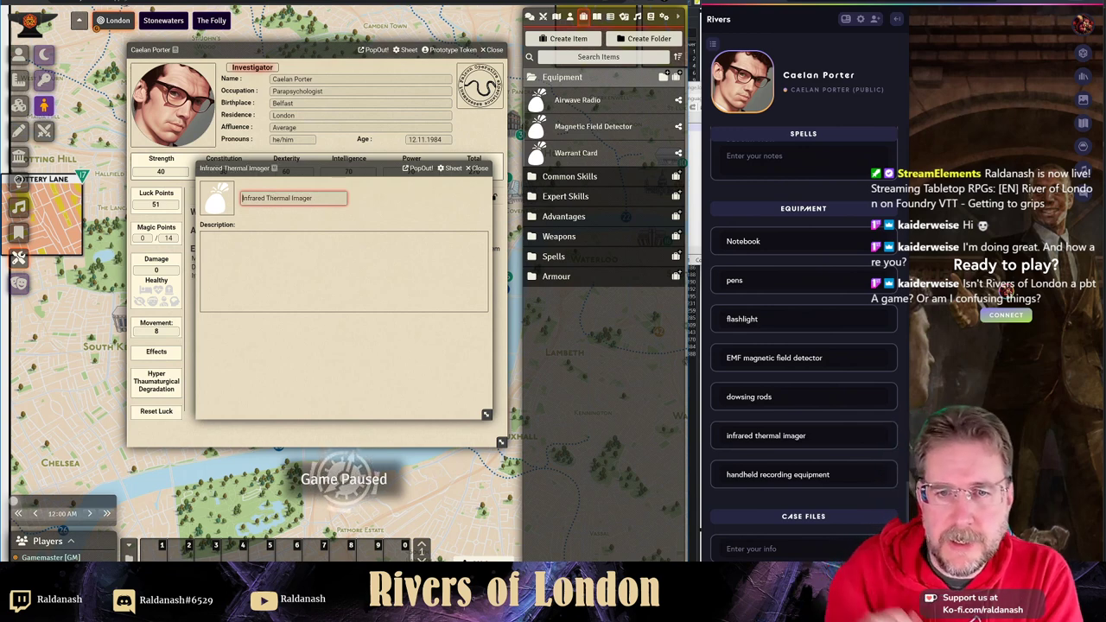
click(479, 168)
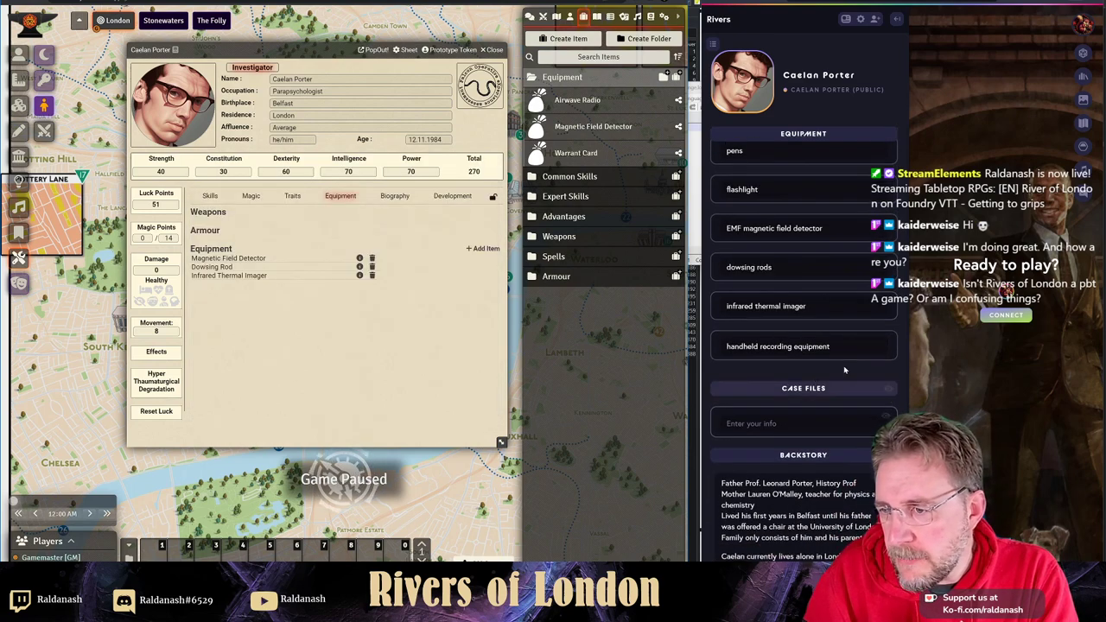
- Add a third equipment entry named 'Handheld Recording Equipment'
click(484, 248)
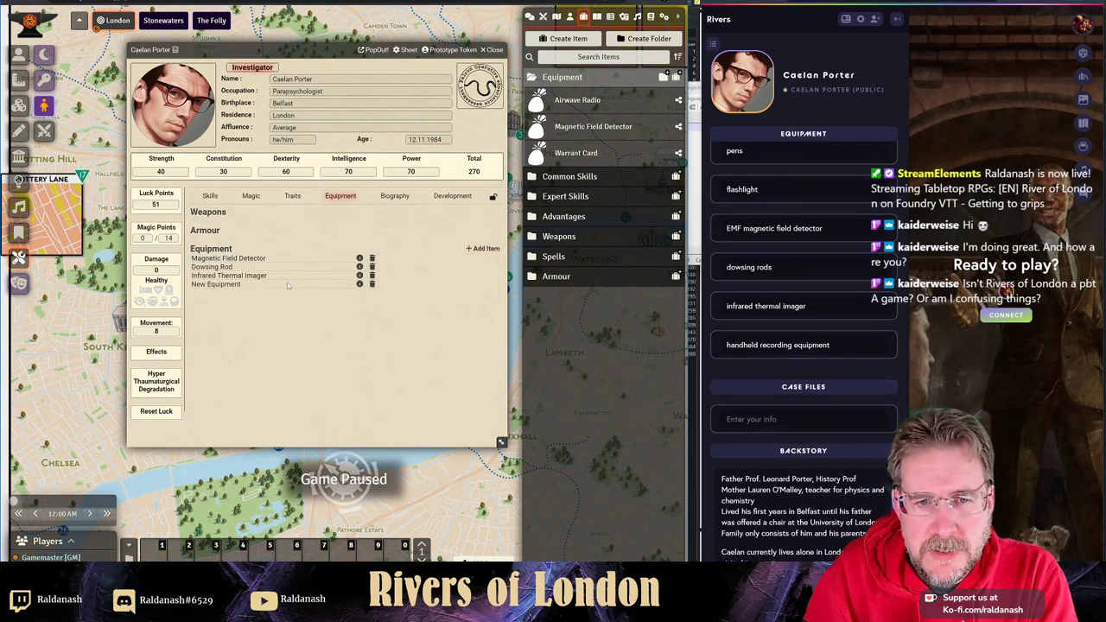
click(359, 283)
drag(287, 197, 240, 198)
text(Hardheld)
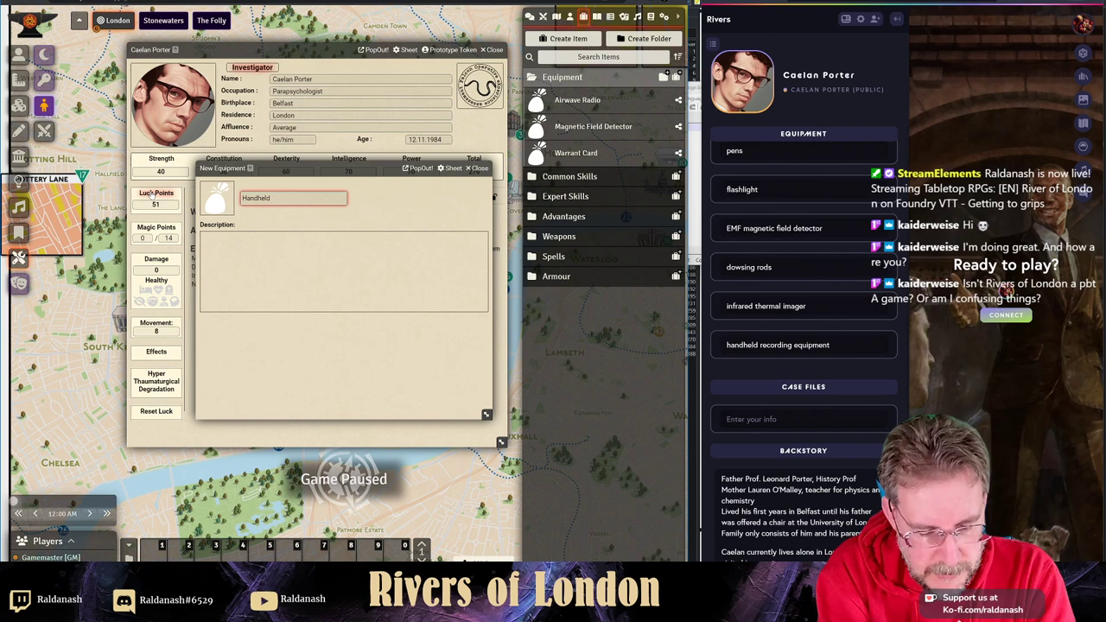
text( Recording)
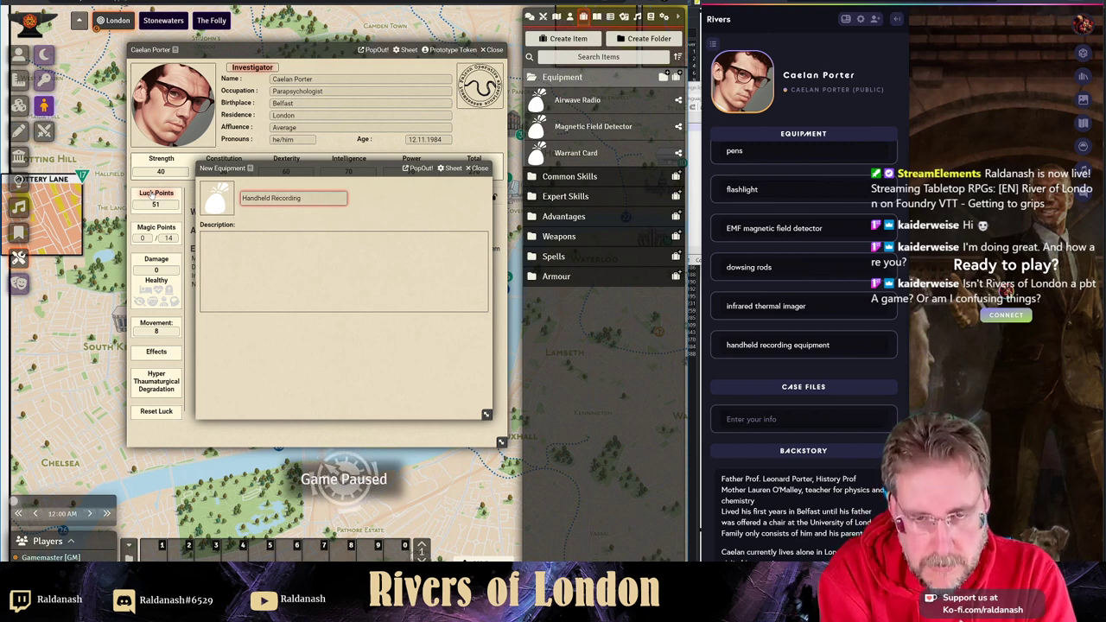
text( Equipment)
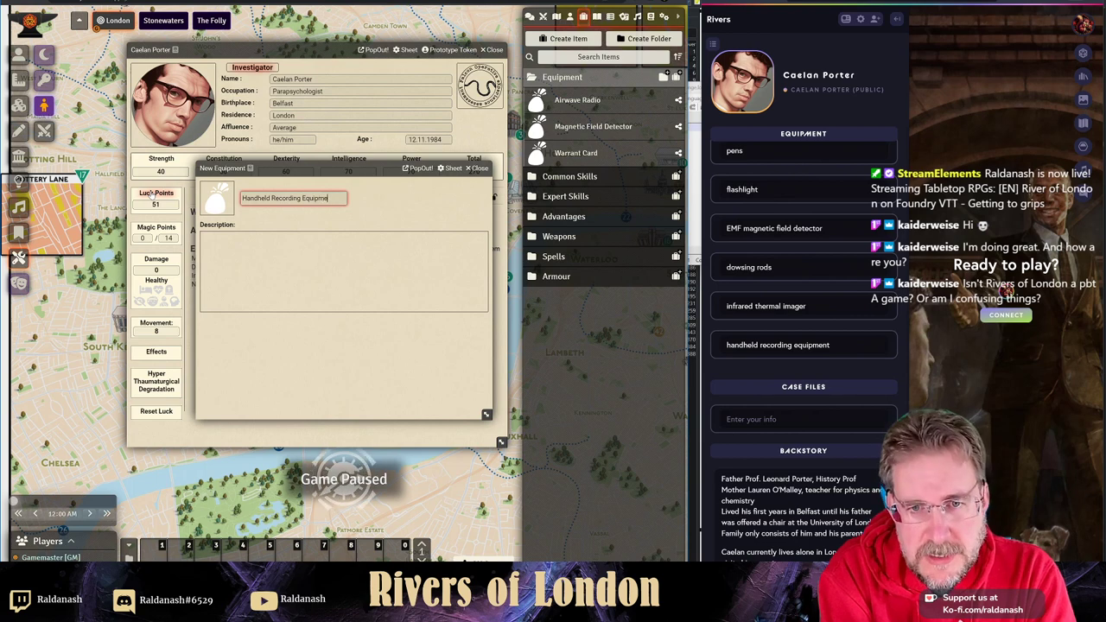
click(474, 169)
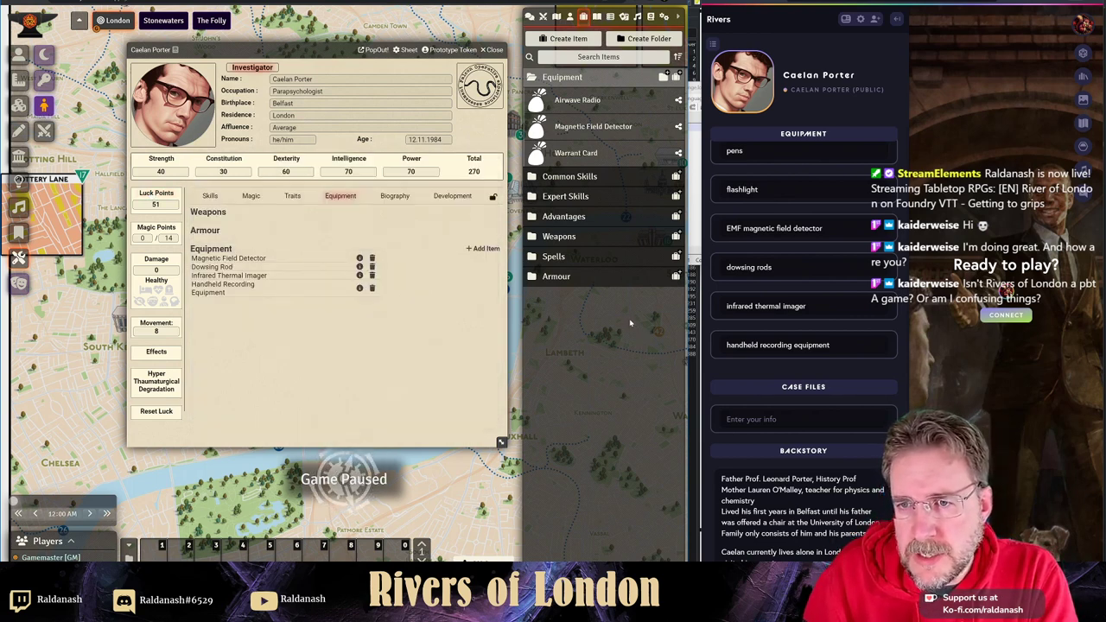
scroll(726, 413, down, 1)
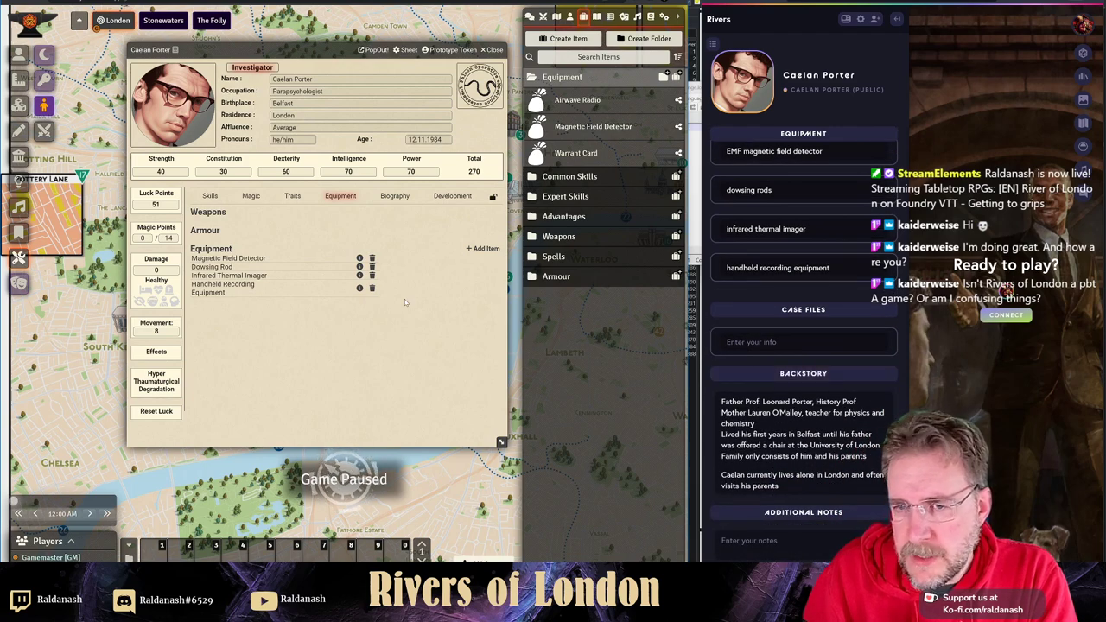
- Copy the living-situation backstory line into the Biography's Present field and save it
click(395, 196)
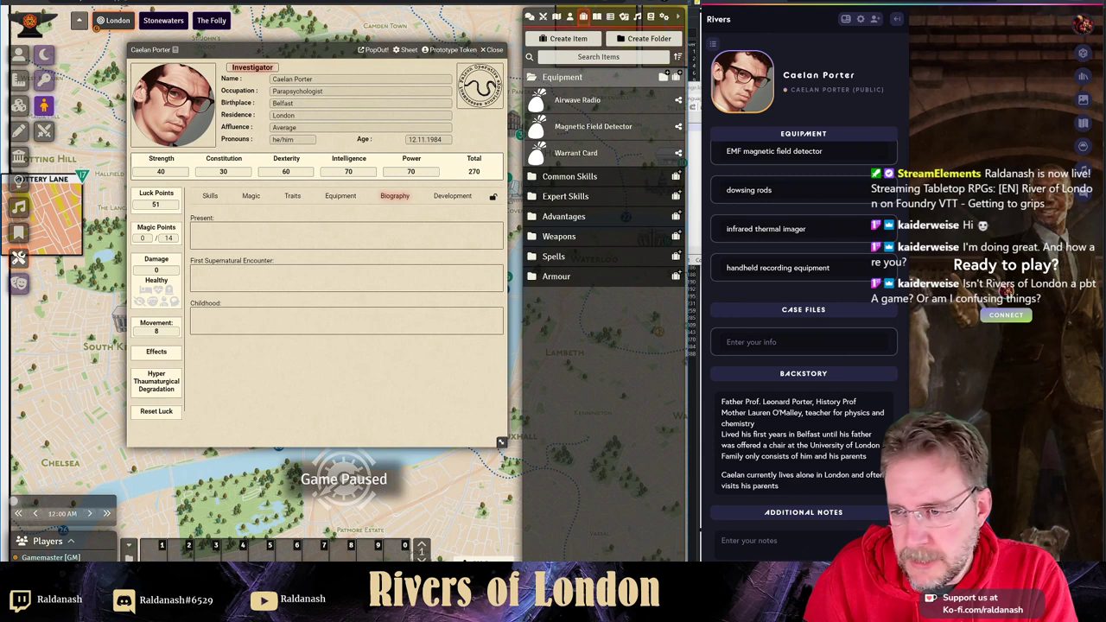
triple_click(780, 489)
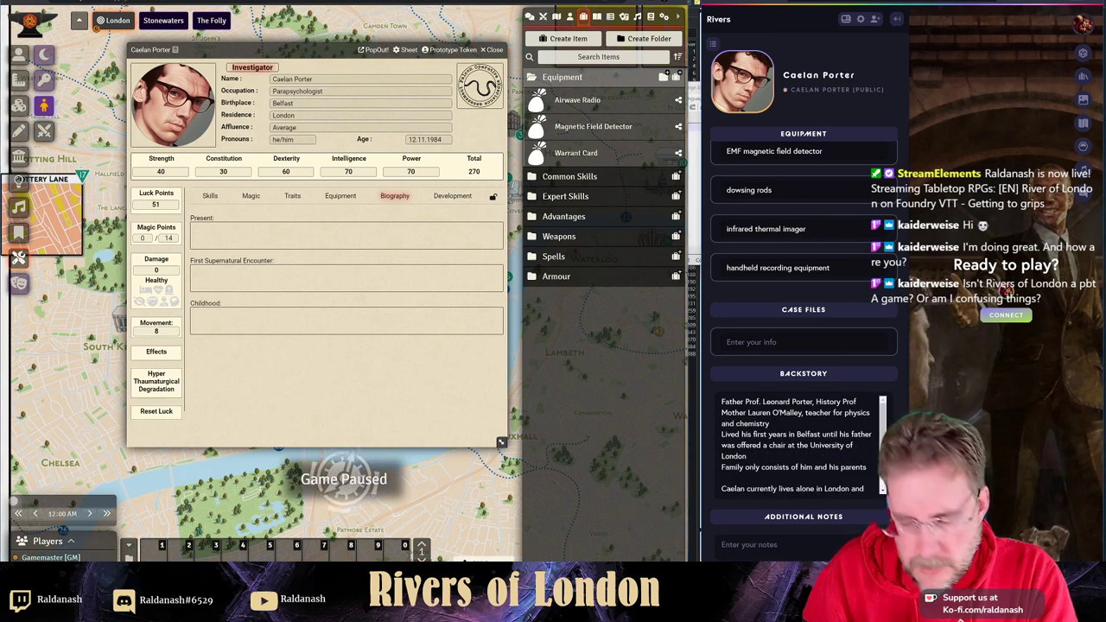
scroll(799, 443, down, 2)
triple_click(780, 480)
key(ctrl+c)
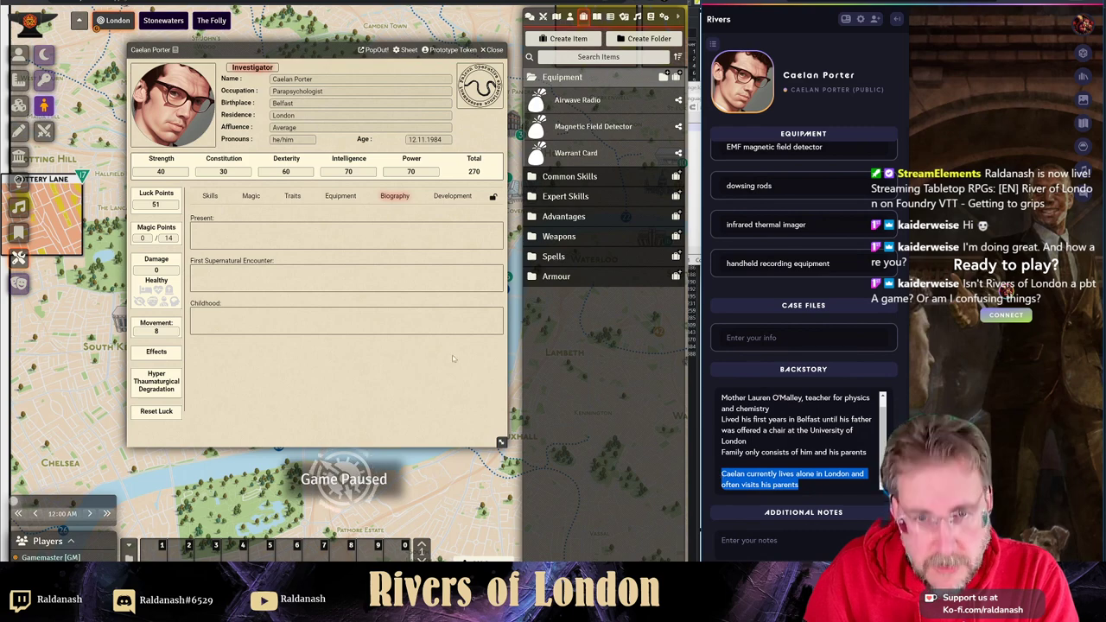
click(275, 234)
click(495, 231)
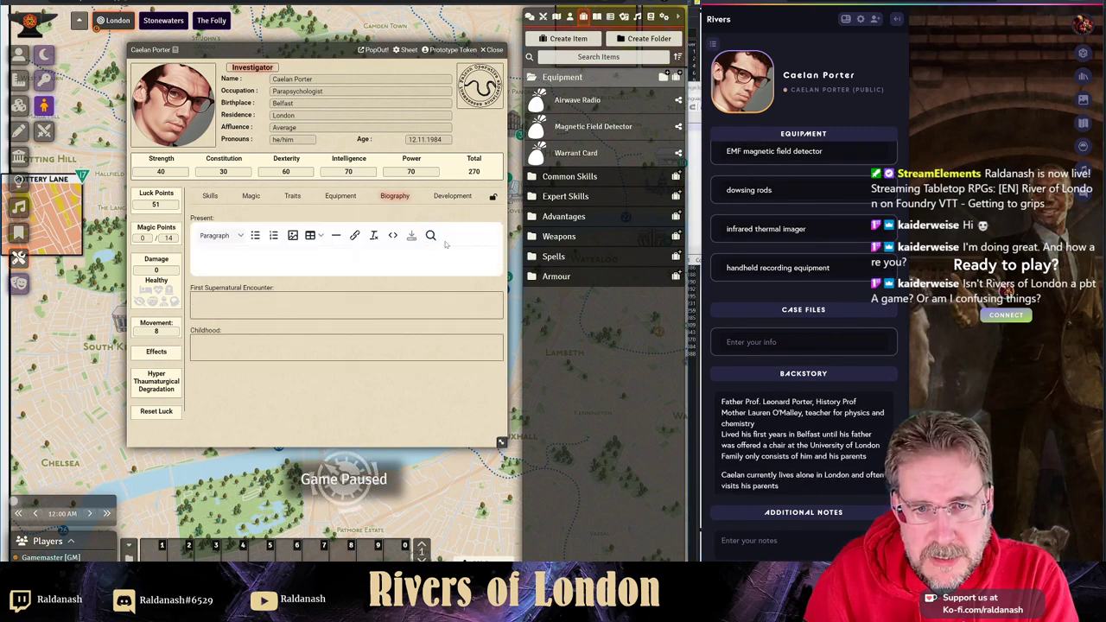
key(ctrl+v)
click(412, 235)
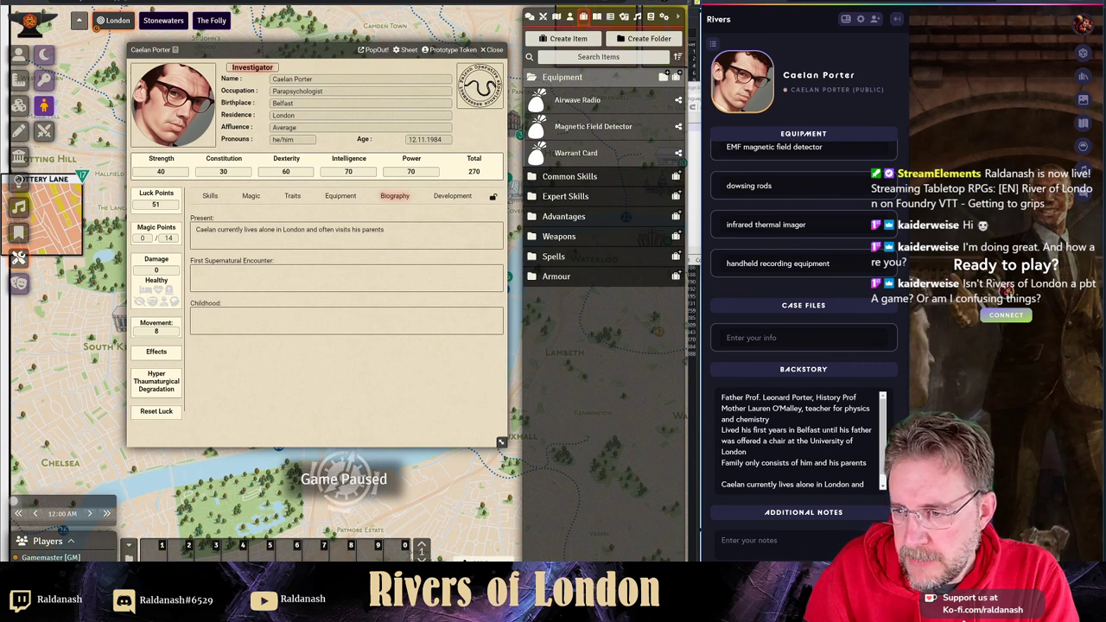
- Copy the parents and Belfast childhood lines into the Childhood field and save it
drag(867, 463, 722, 397)
key(ctrl+c)
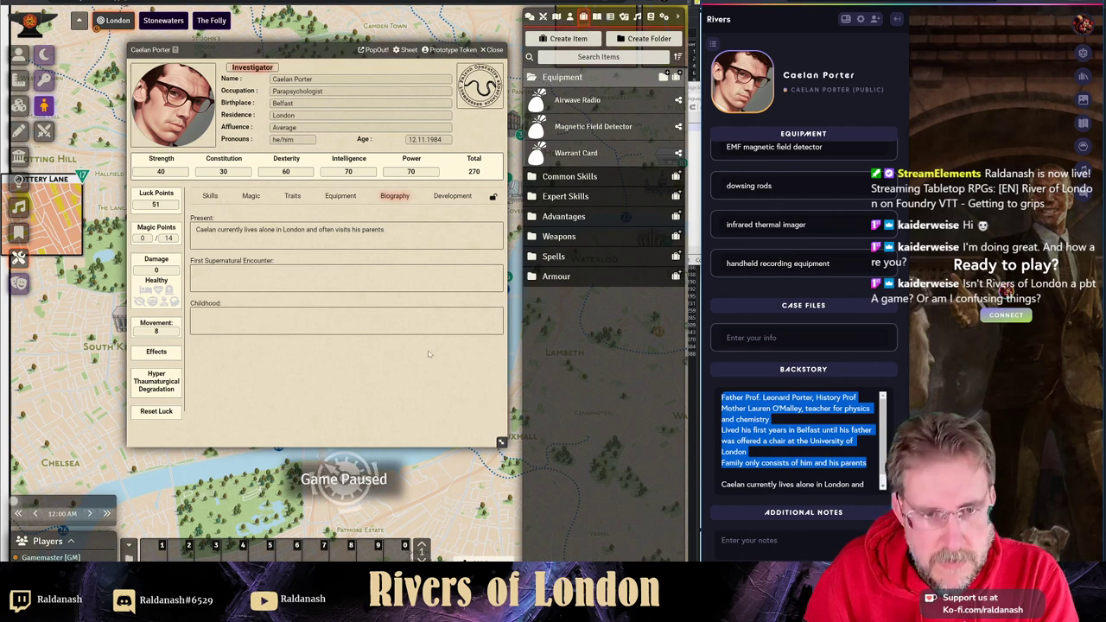
click(496, 318)
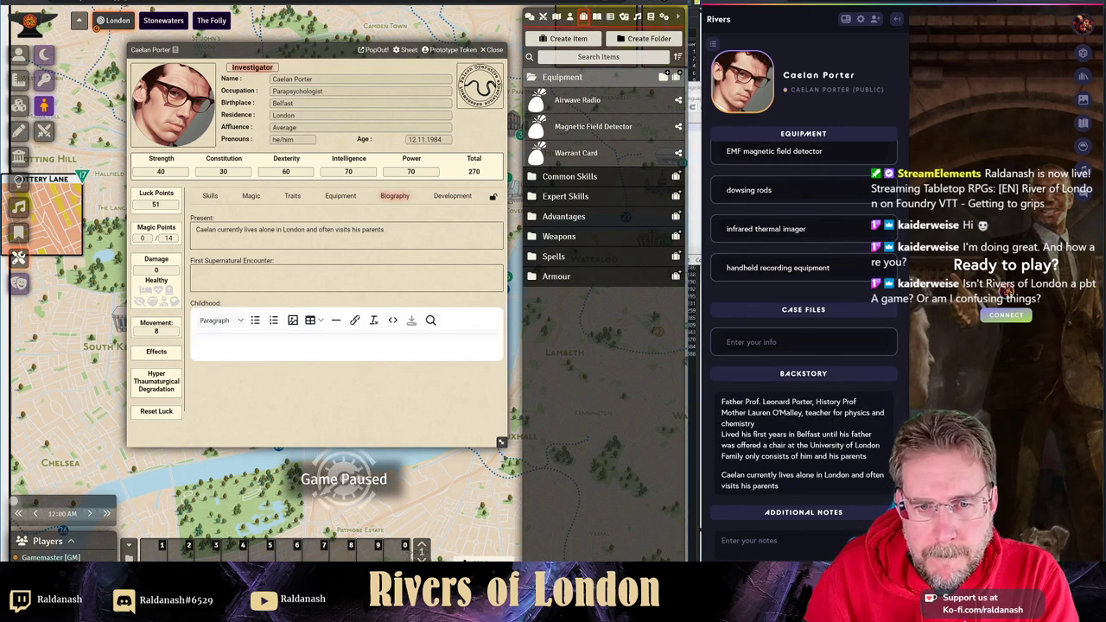
key(ctrl+v)
click(412, 320)
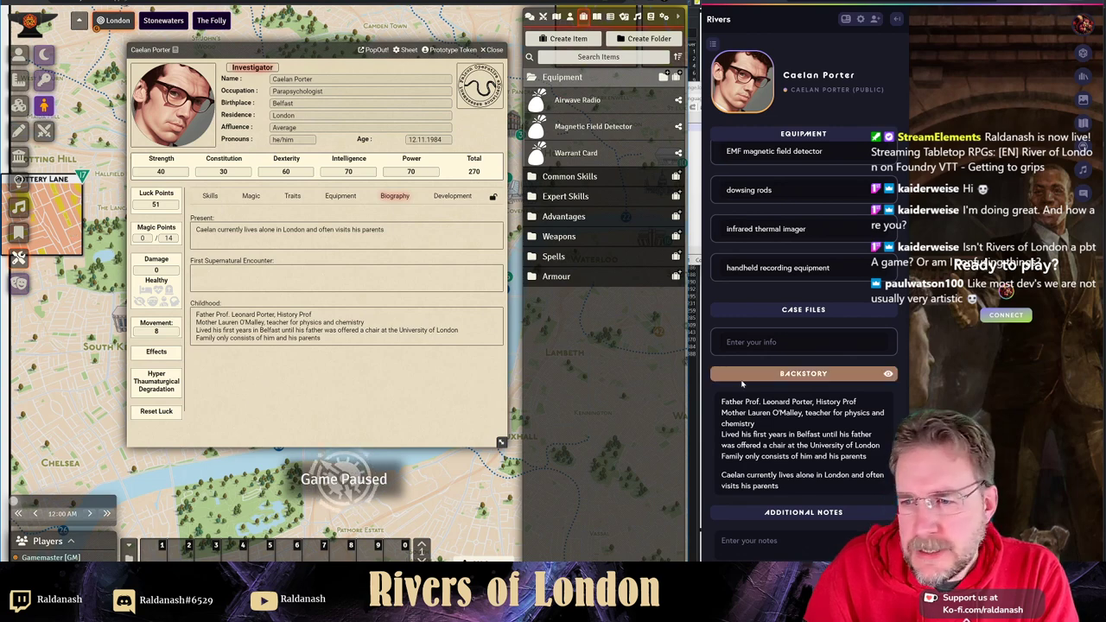
- Scroll the character panel up and expand the Advantages folder in the Items sidebar
scroll(784, 431, up, 10)
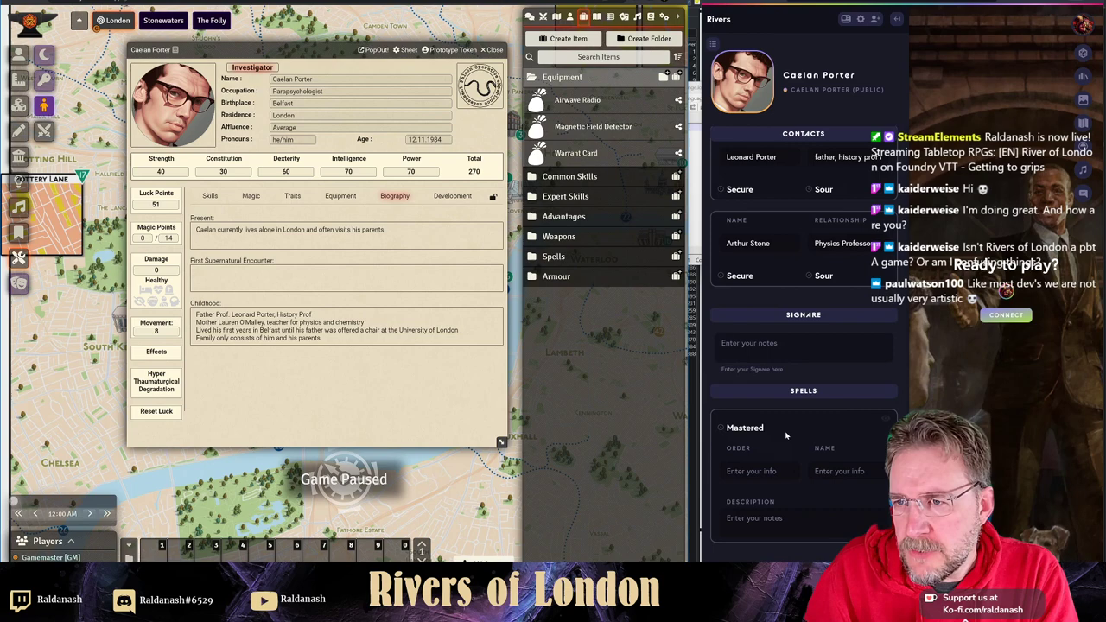
scroll(784, 431, up, 10)
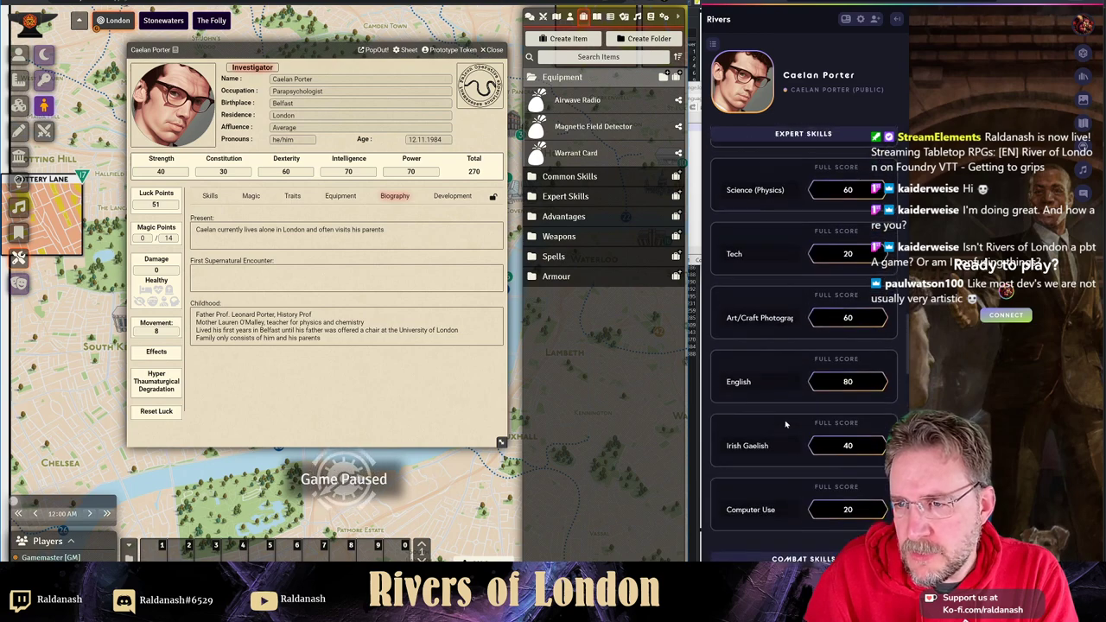
scroll(786, 425, up, 10)
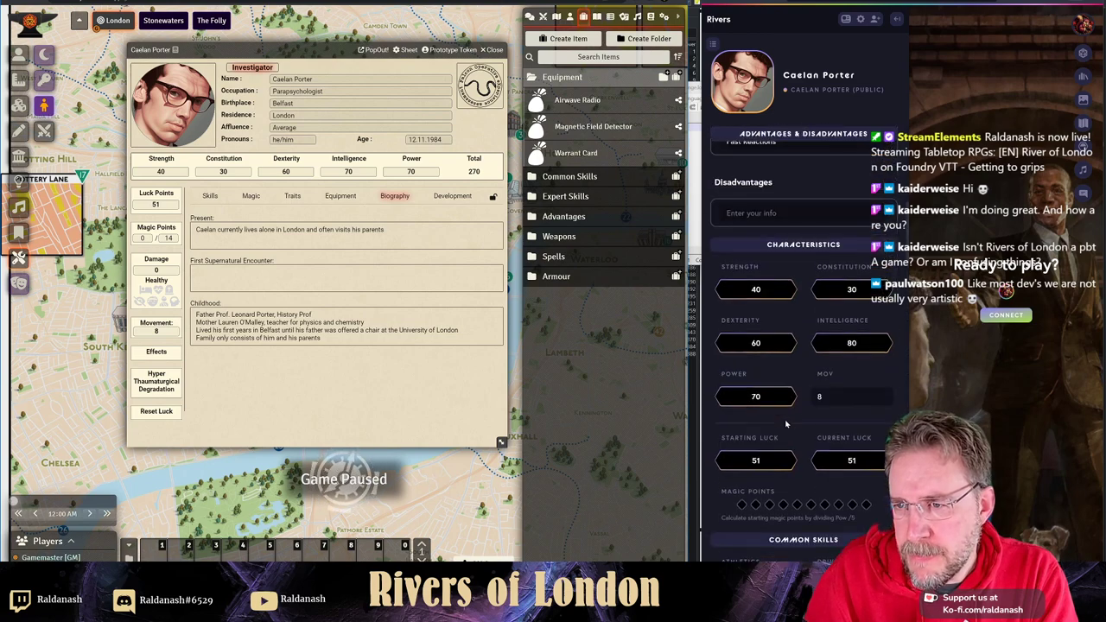
scroll(786, 425, up, 4)
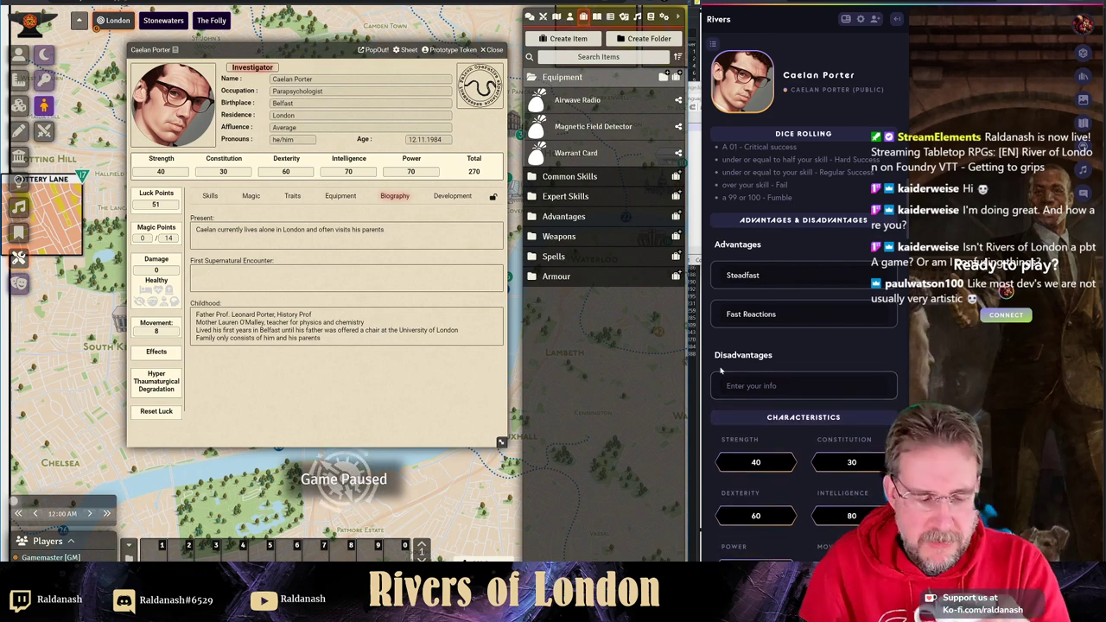
click(578, 218)
scroll(638, 320, down, 2)
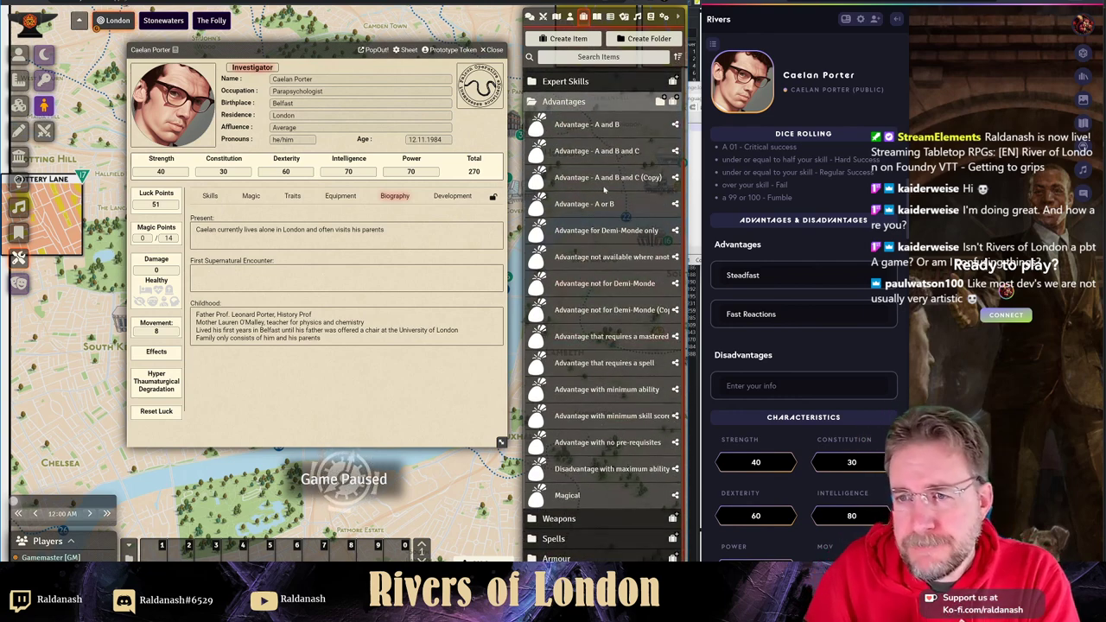
- Create a 'Steadfast' item of type advantages in the Advantages folder, then switch to the PDF
click(672, 102)
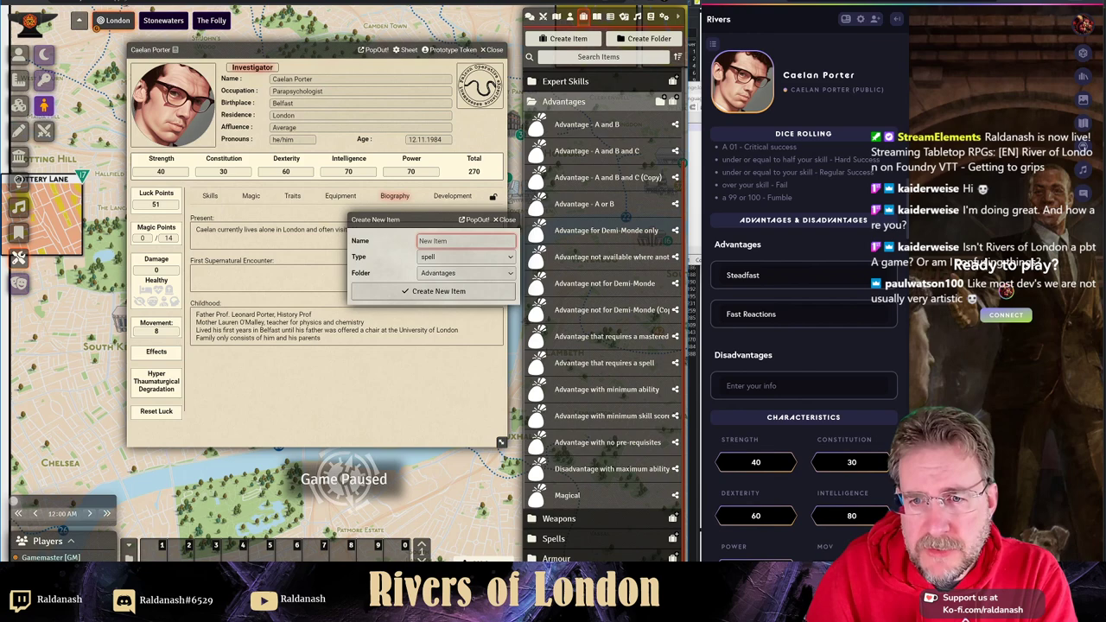
text(Steadfast)
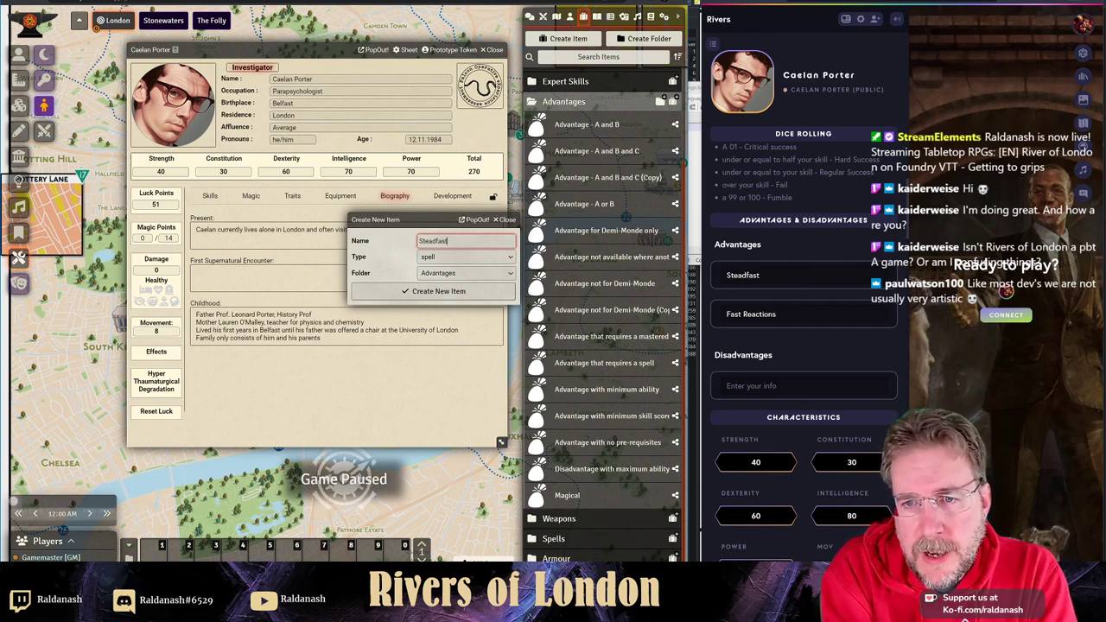
key(Tab)
key(a)
key(Return)
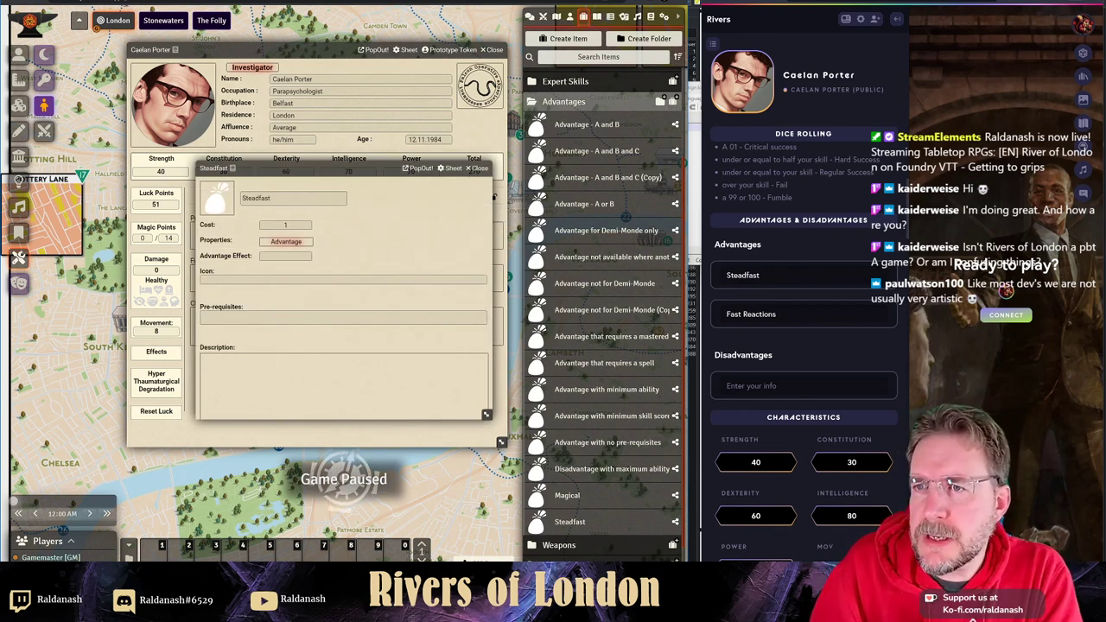
key(alt+Tab)
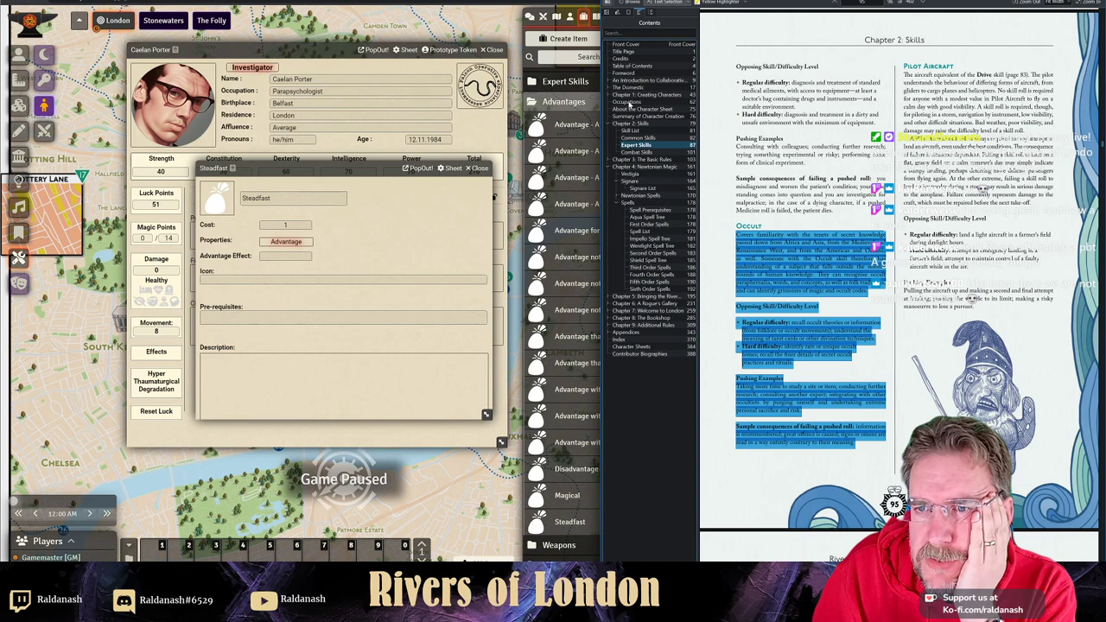
- Go to Chapter 1: Creating Characters and select the Steadfast paragraph, excluding its prerequisite line
click(632, 109)
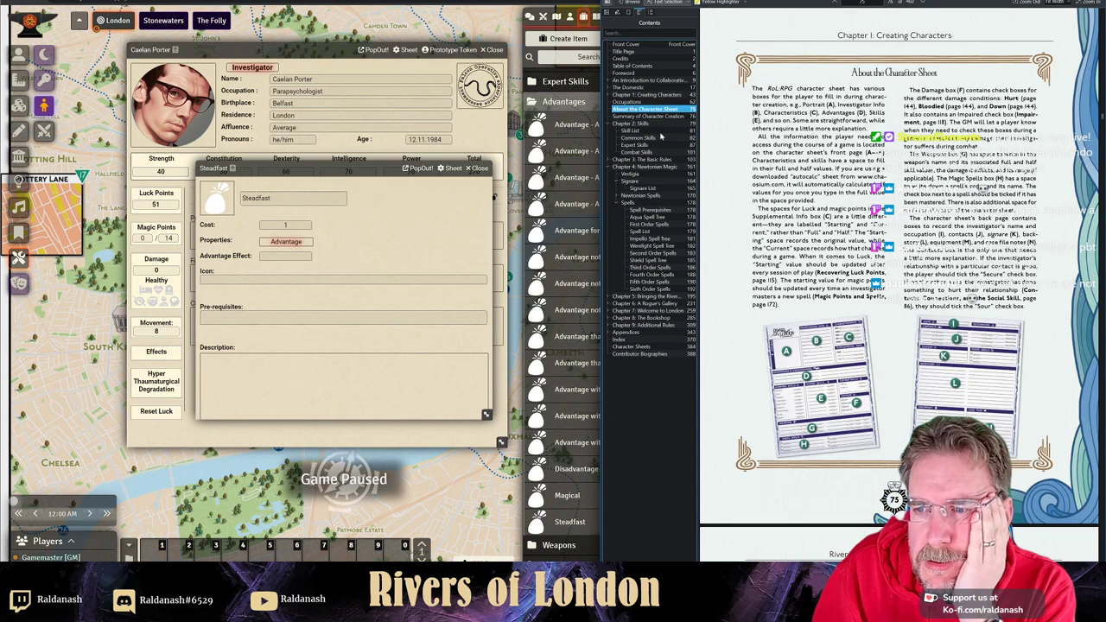
click(650, 95)
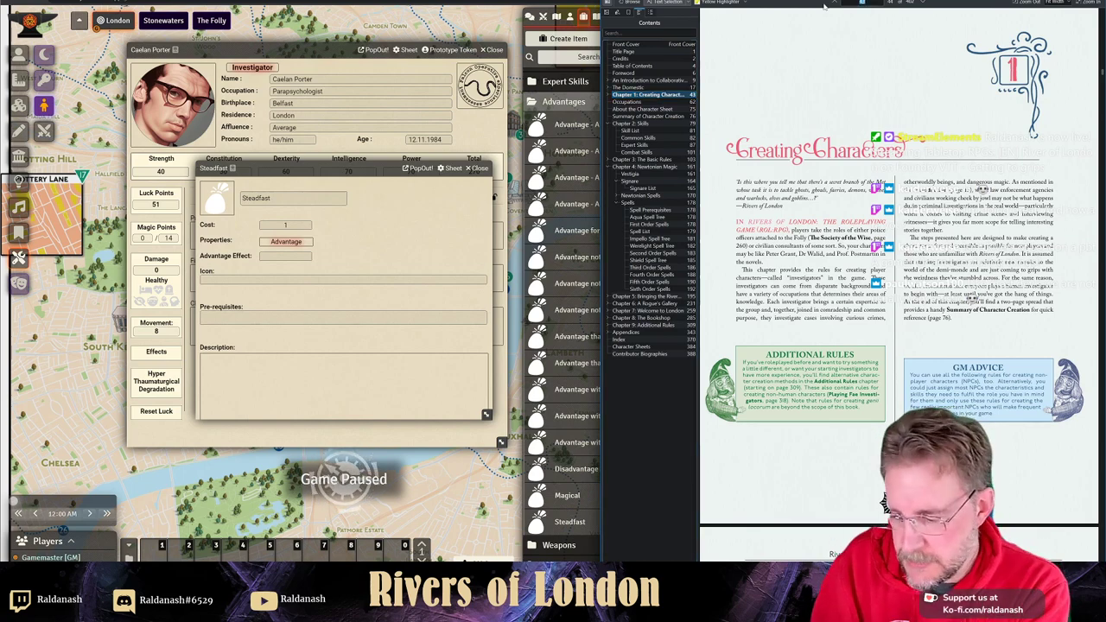
scroll(825, 6, down, 5)
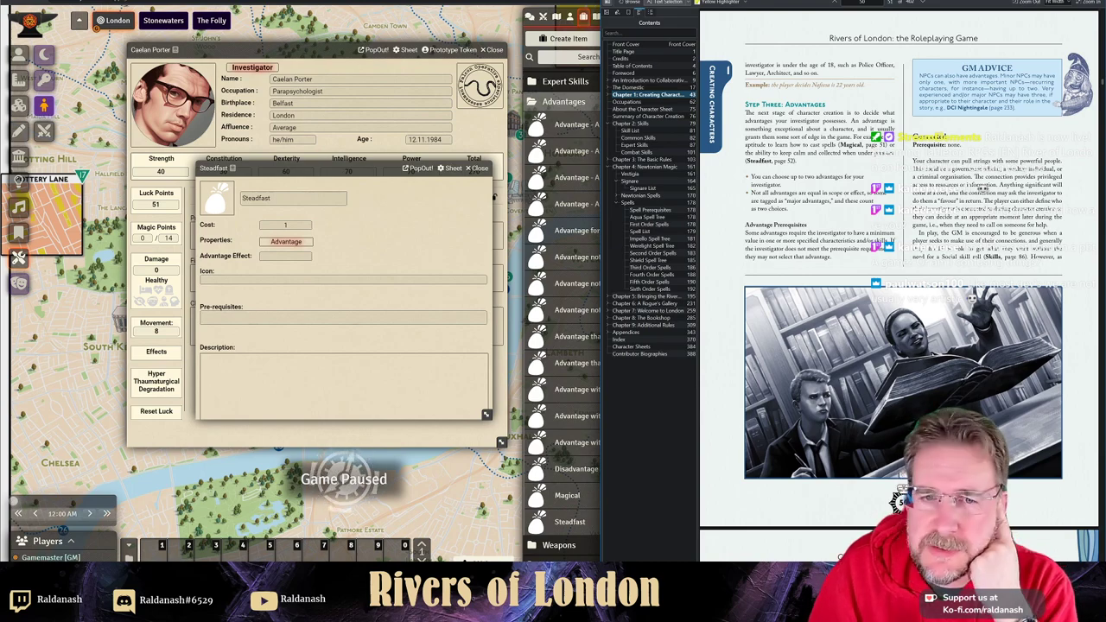
scroll(899, 285, down, 10)
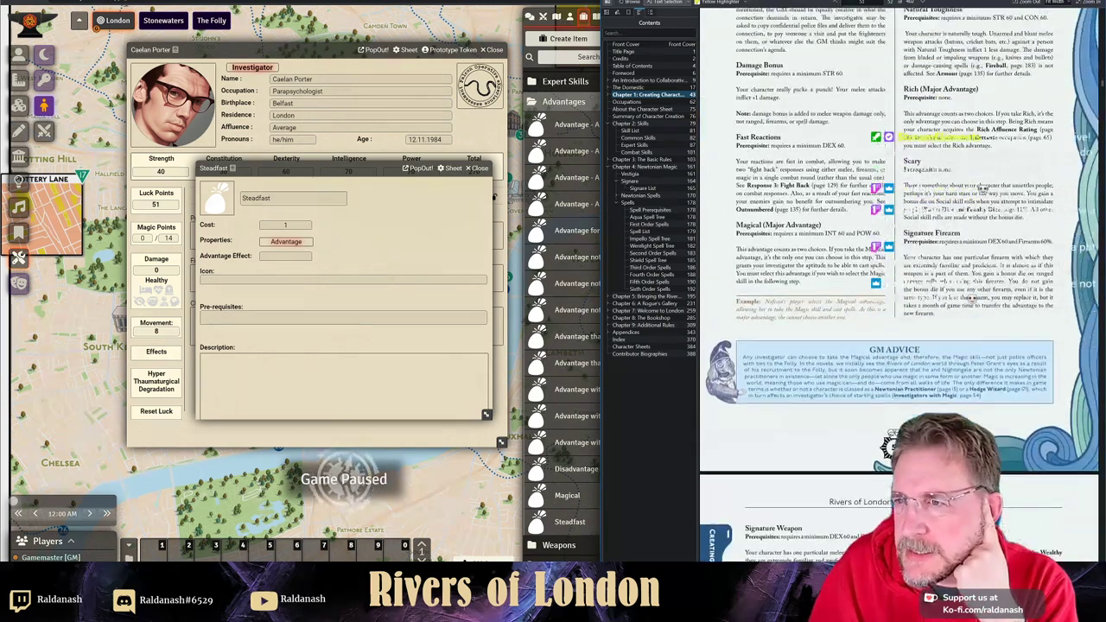
scroll(888, 445, down, 10)
scroll(895, 440, down, 3)
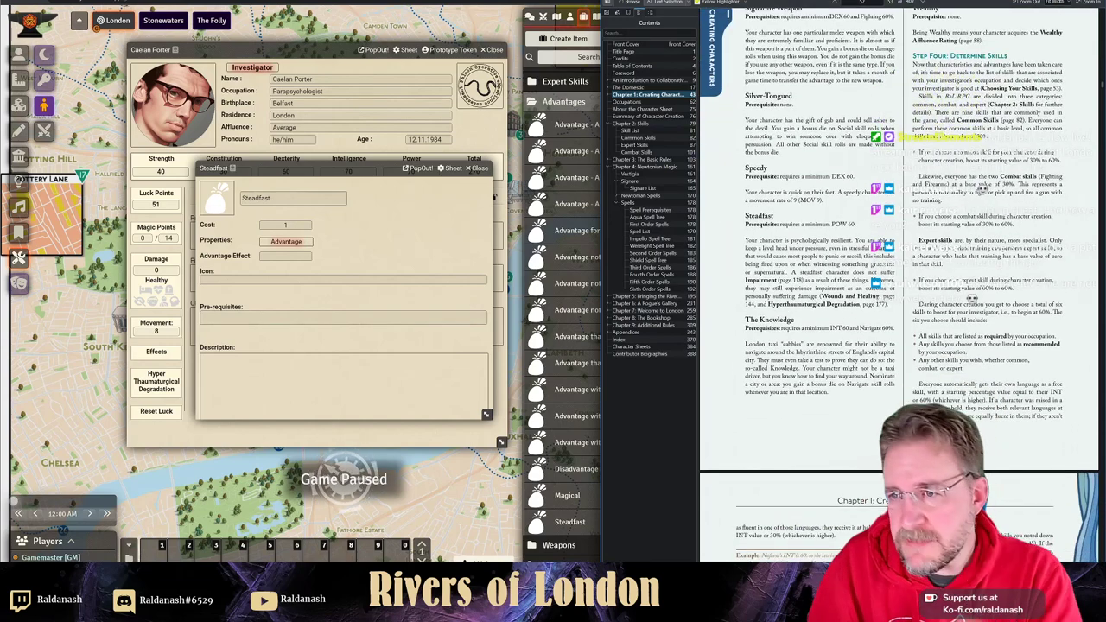
drag(862, 304, 889, 304)
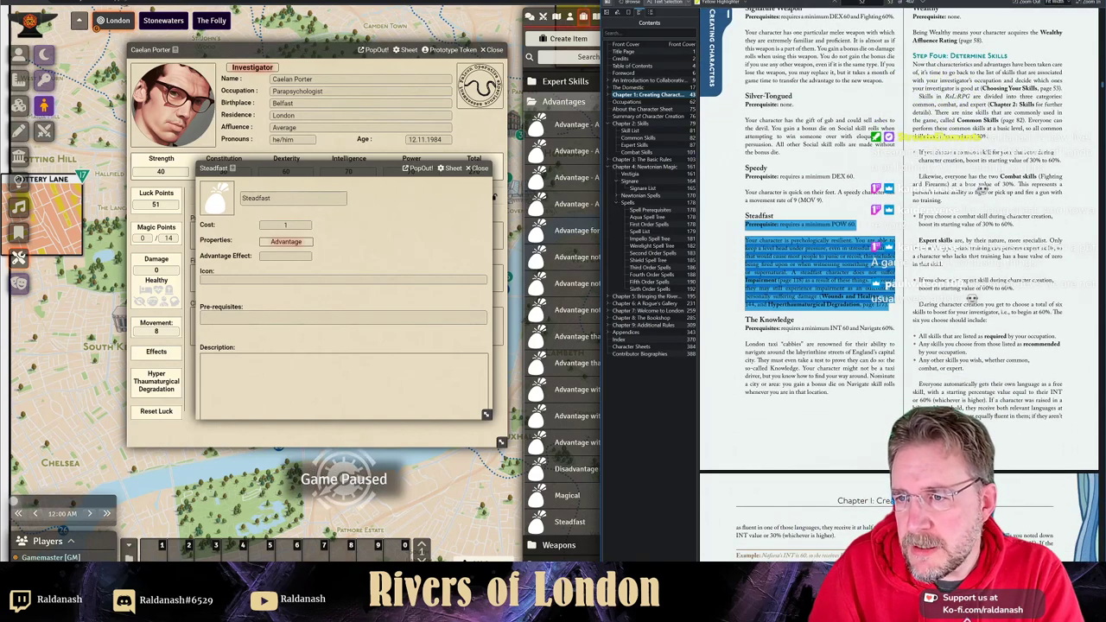
key(shift+Down)
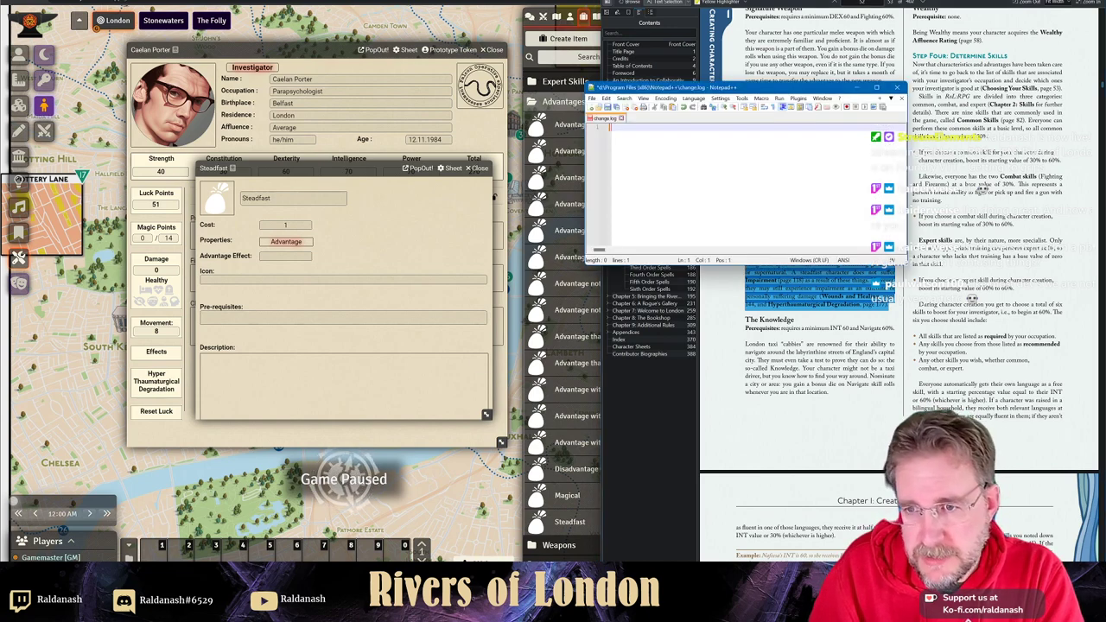
- Paste the Steadfast paragraph into Notepad++, join it into a single line, and cut it
text(Your character is psychologically resilient. You are able to keep a level head under pressure, even in stressful situations that would cause most people to panic or recoil; this includes being fired upon or when witnessing something gruesome or supernatural. A steadfast character does not suffer Impairment (page 118) as a result of these things. However, they may still experience impairment as an outcome of personally suffering damage (Wounds and Healing, page 144, and Hyperthaumaturgical Degradation, page 177).)
drag(684, 127, 709, 197)
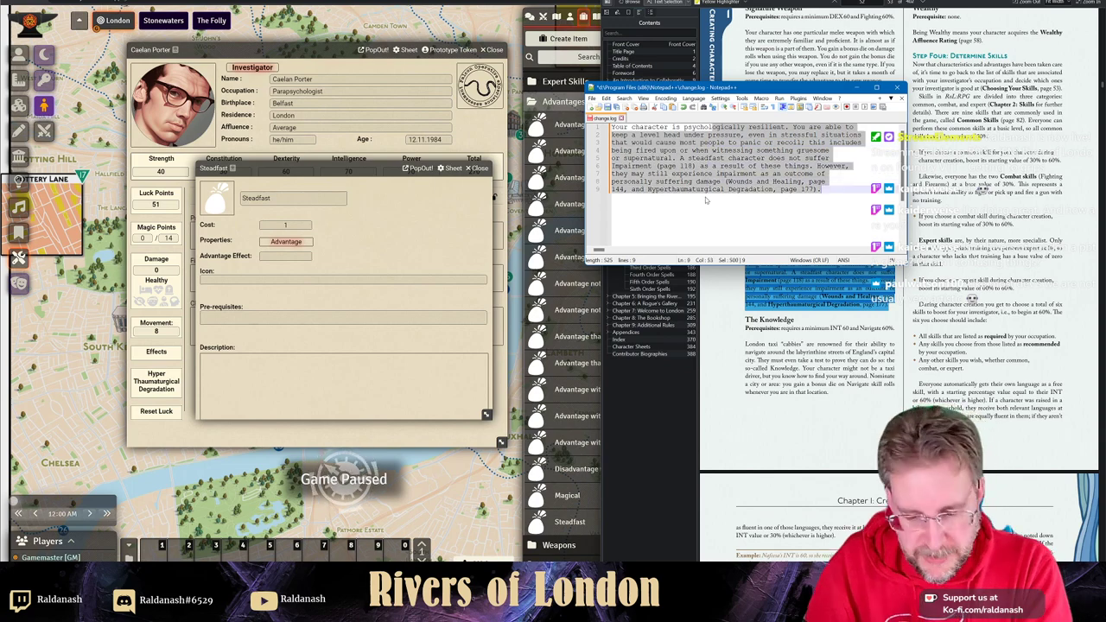
key(ctrl+j)
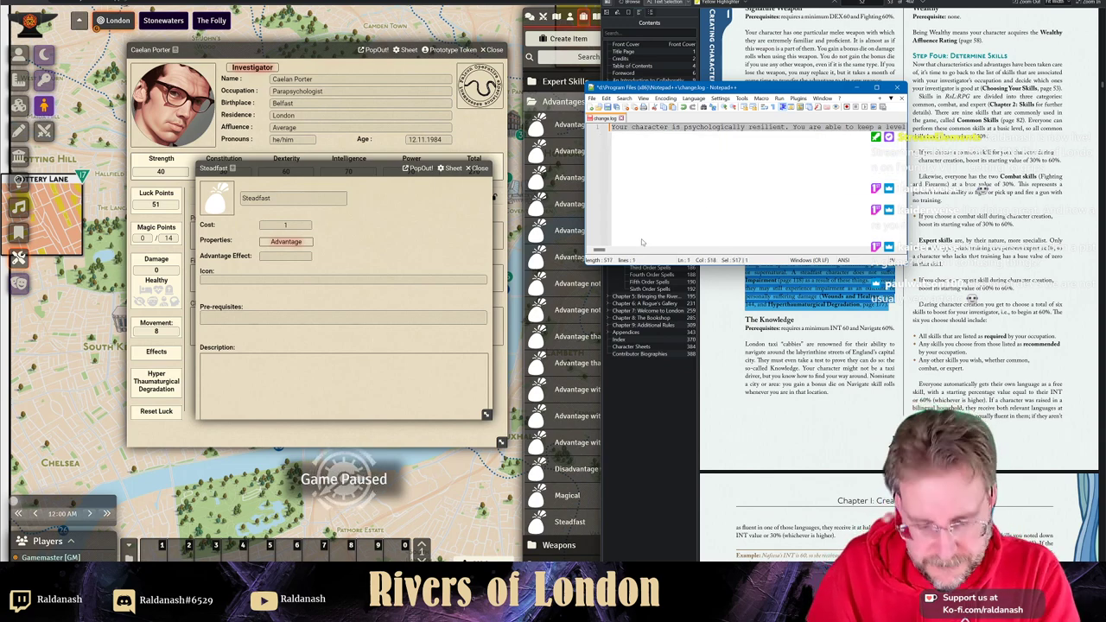
key(ctrl+x)
click(480, 361)
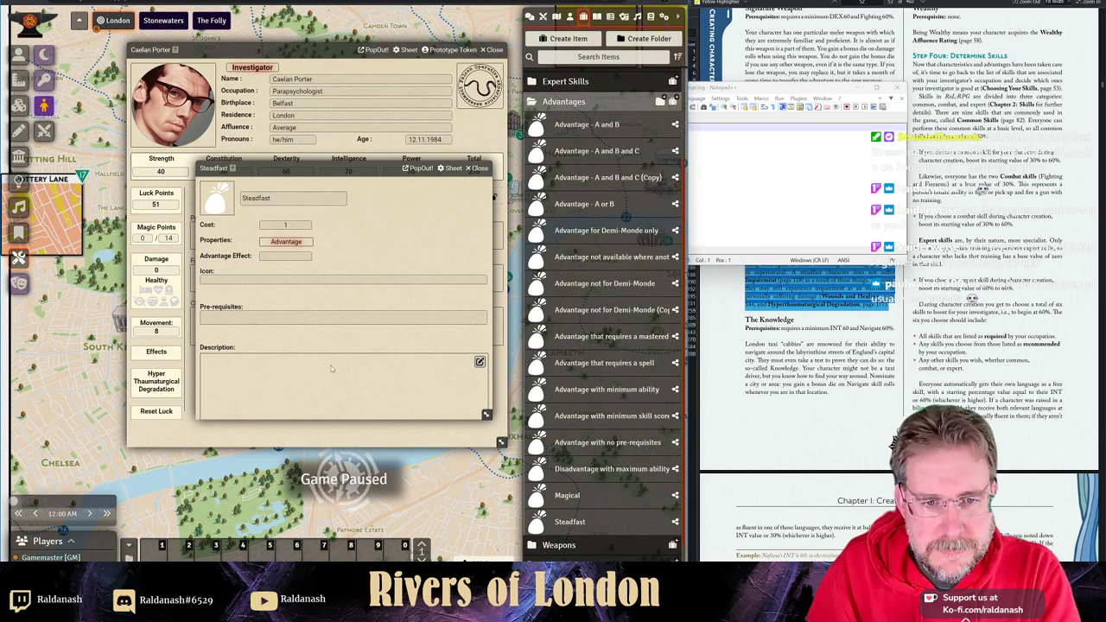
- Paste the rulebook text into Steadfast's Description field, save it, and return to the PDF
click(480, 361)
key(ctrl+v)
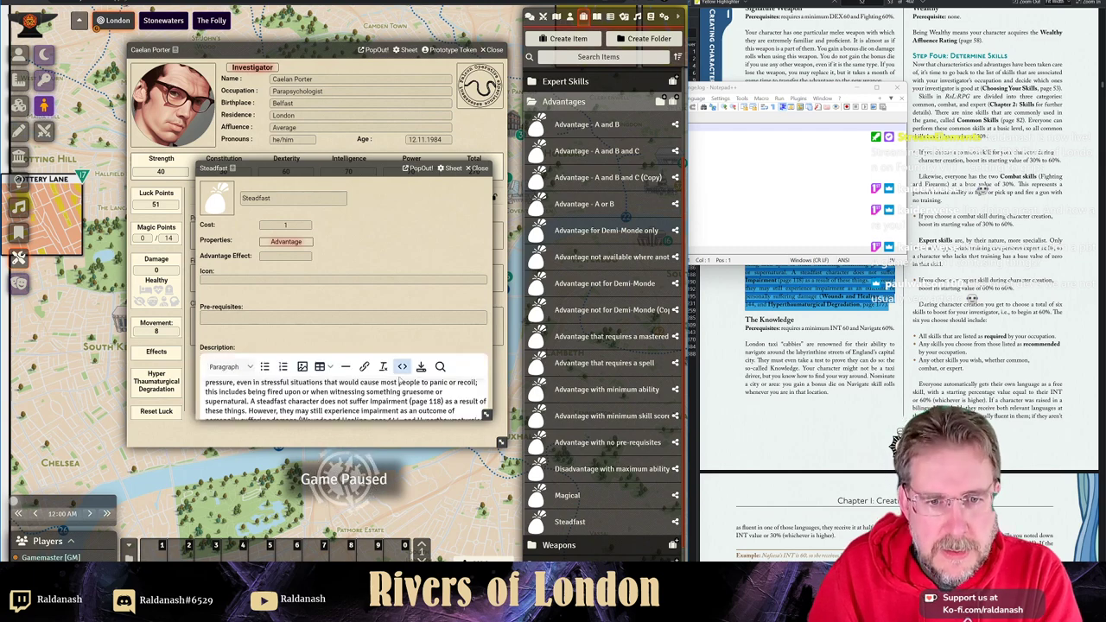
click(421, 367)
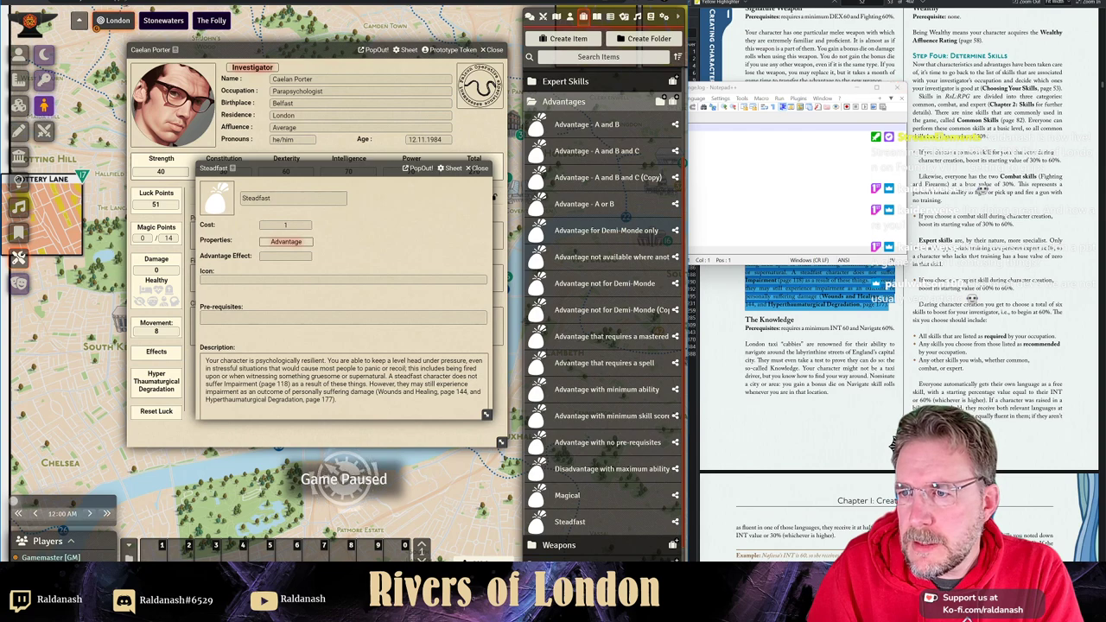
click(898, 87)
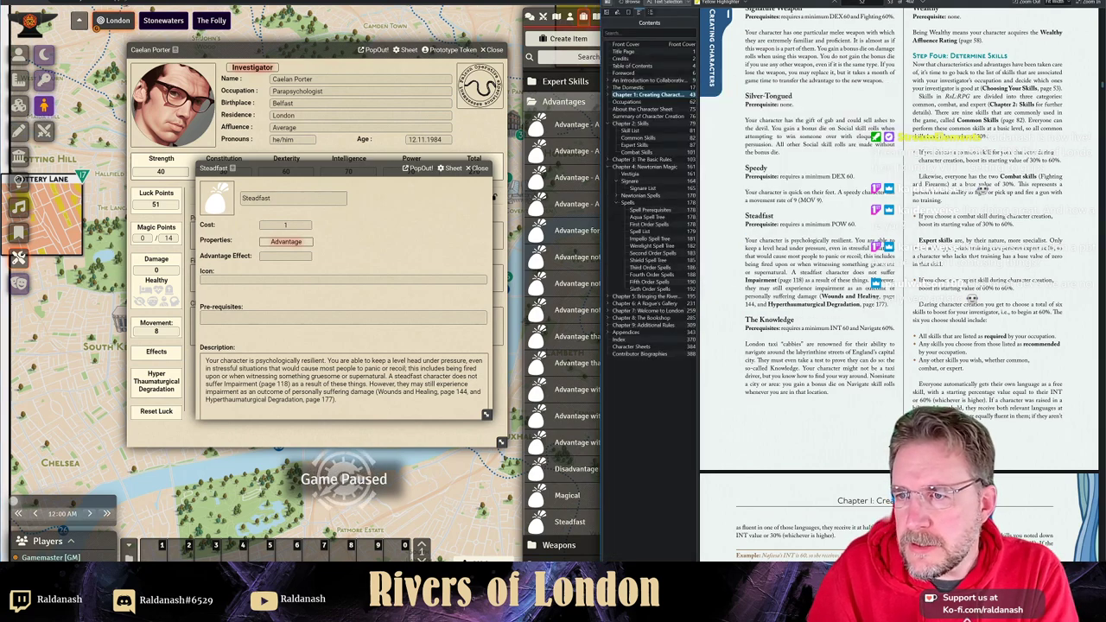